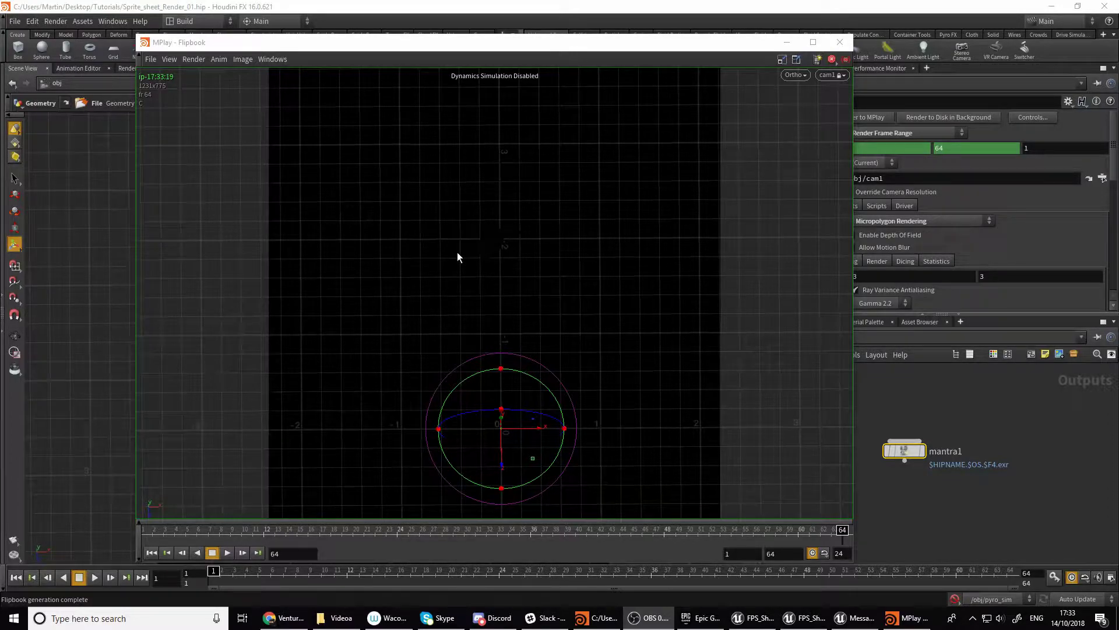
Play back the smoke simulation flipbook and close the flipbook window
left_click(227, 552)
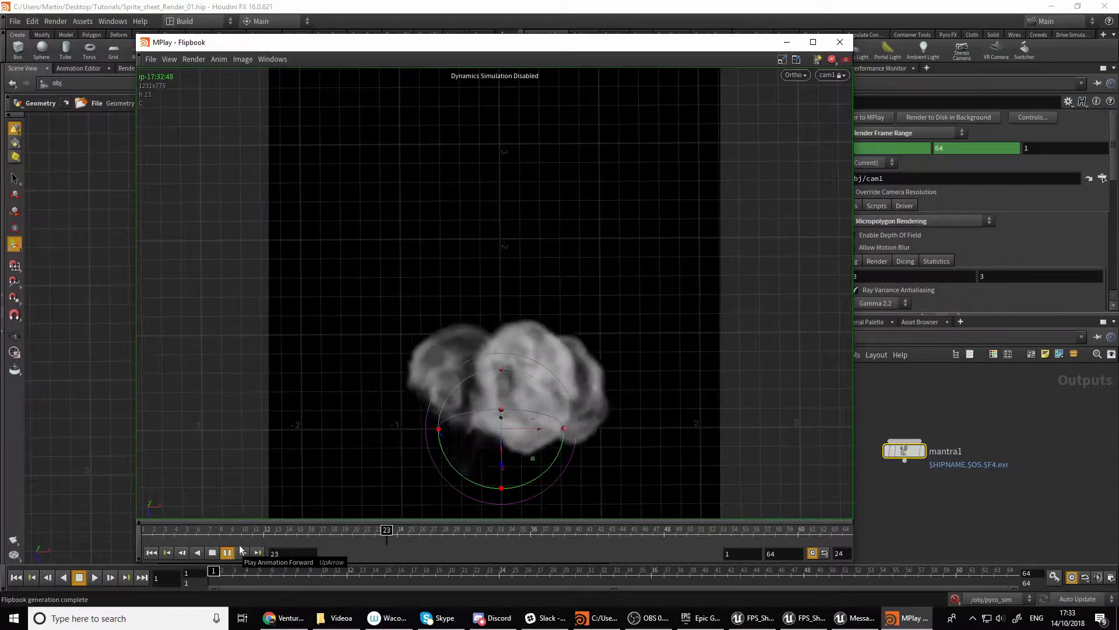
left_click(839, 42)
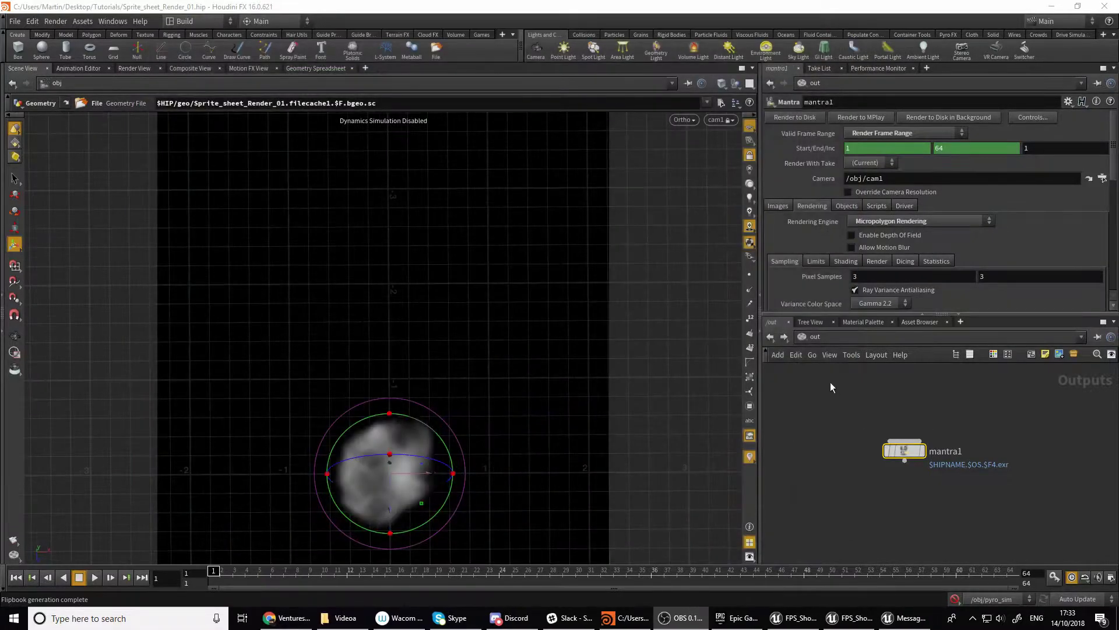
Review the contents of the pyro_sim, pyro_import and geo1 networks, returning to the object level
left_click(815, 337)
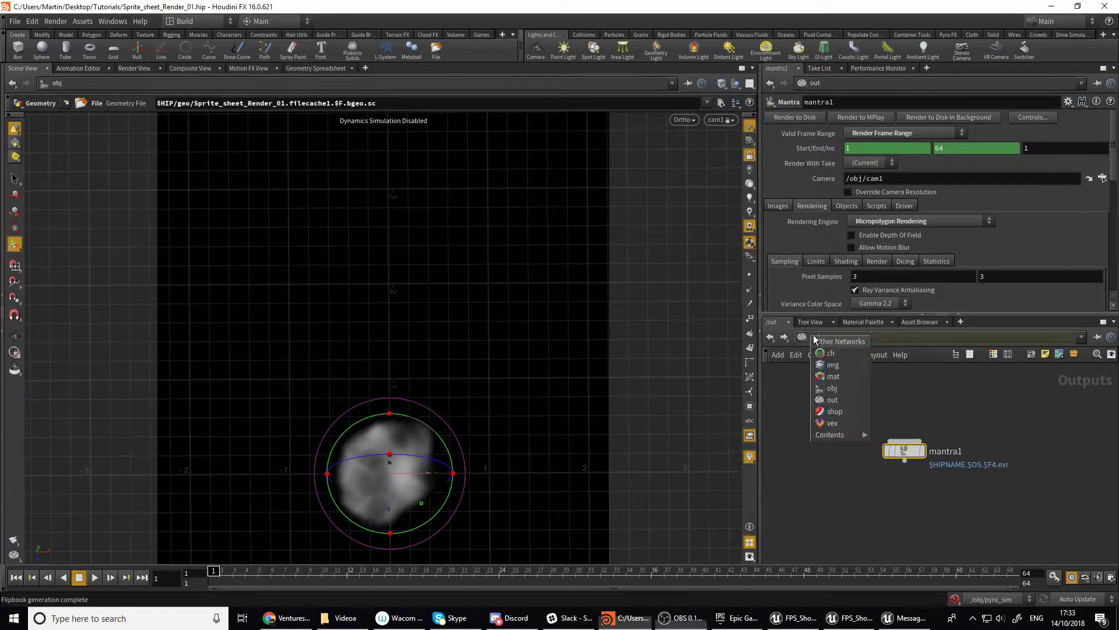
left_click(837, 387)
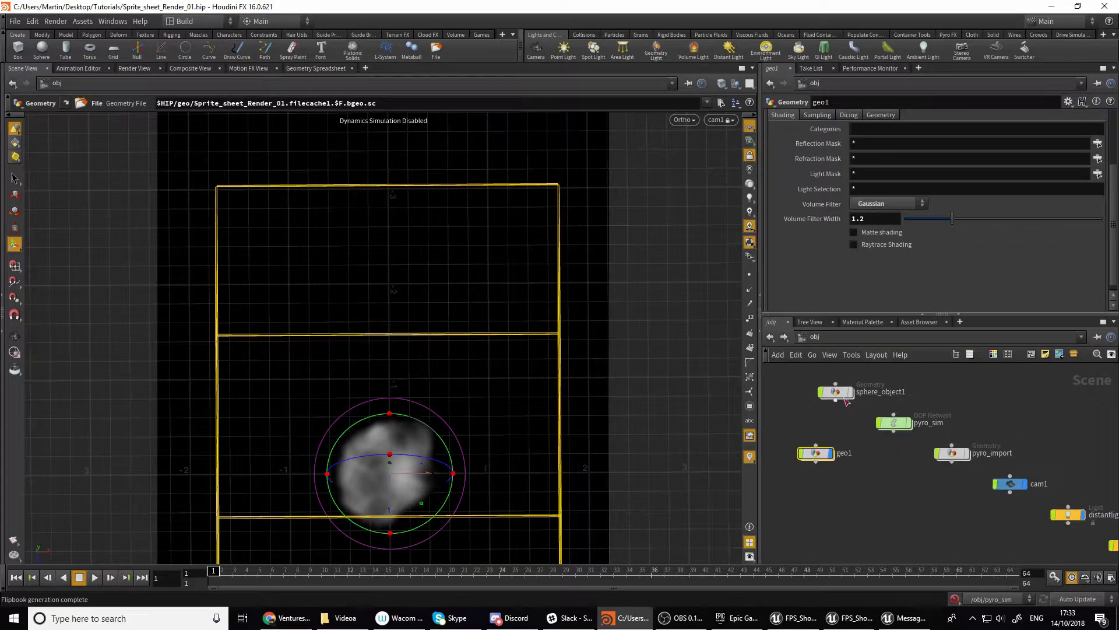
double_click(895, 422)
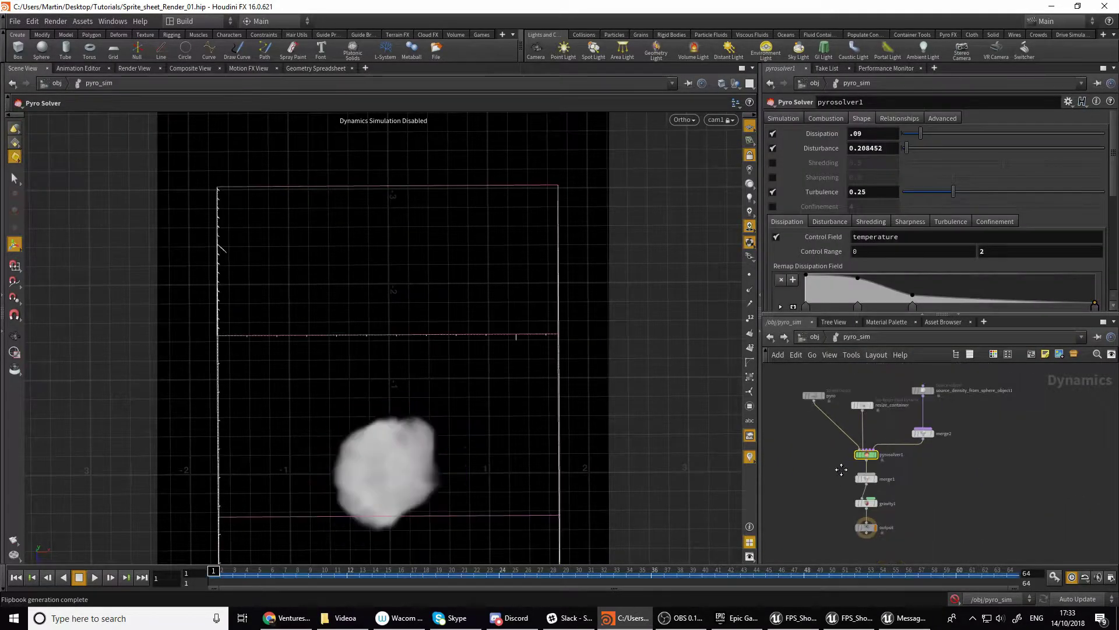
middle_click_drag(845, 470, 864, 470)
left_click(816, 341)
double_click(953, 453)
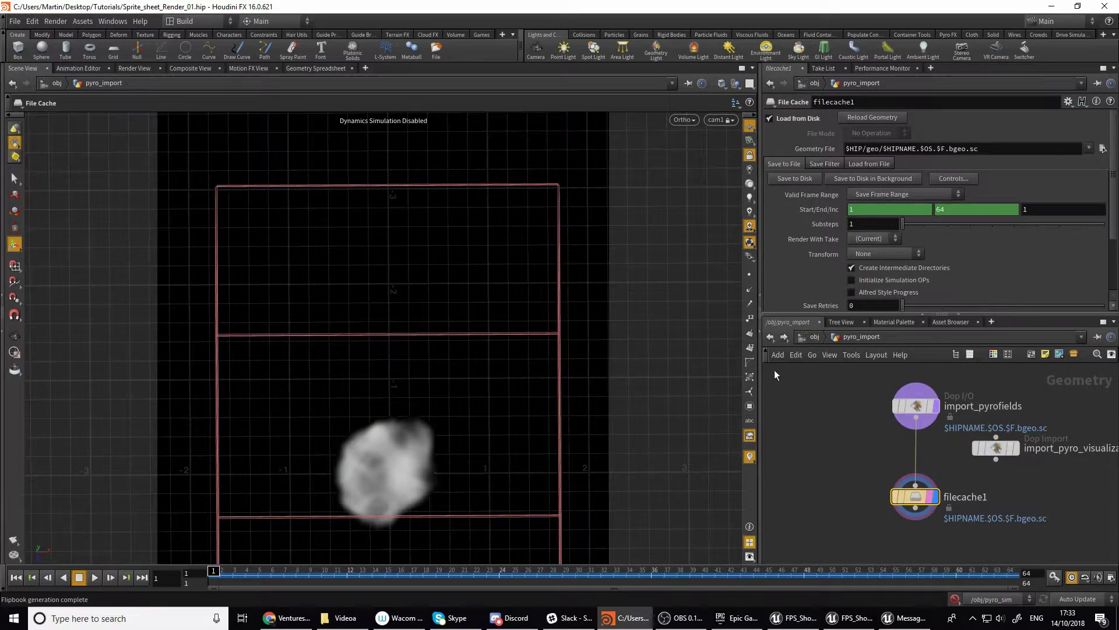
left_click(814, 337)
double_click(816, 453)
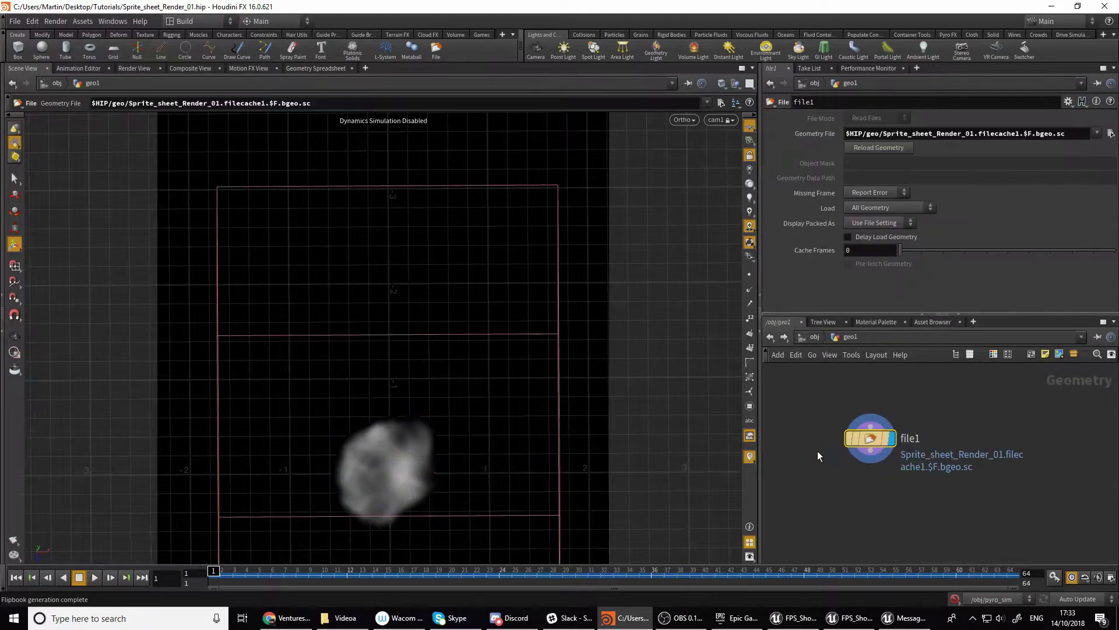
left_click(816, 336)
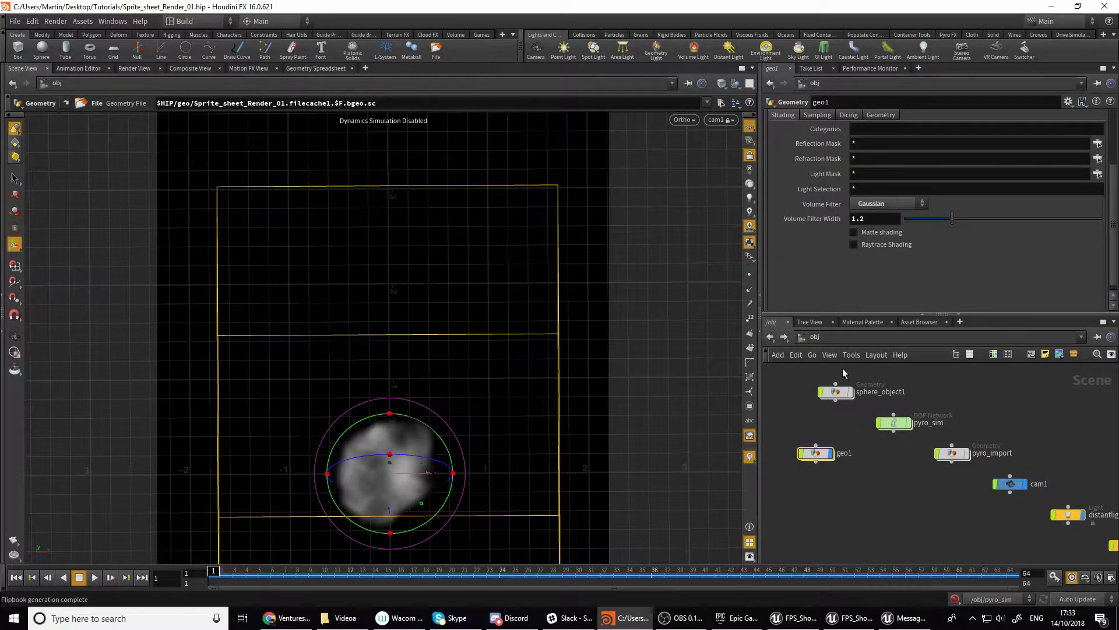
Go to the out network to review the mantra1 render node
left_click(817, 337)
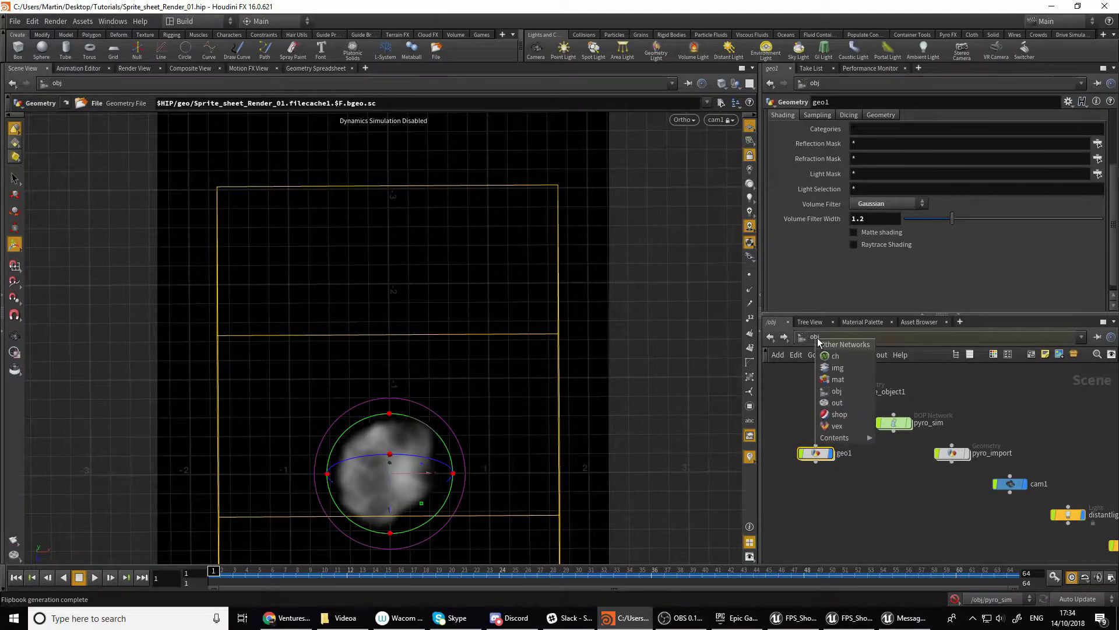
left_click(837, 404)
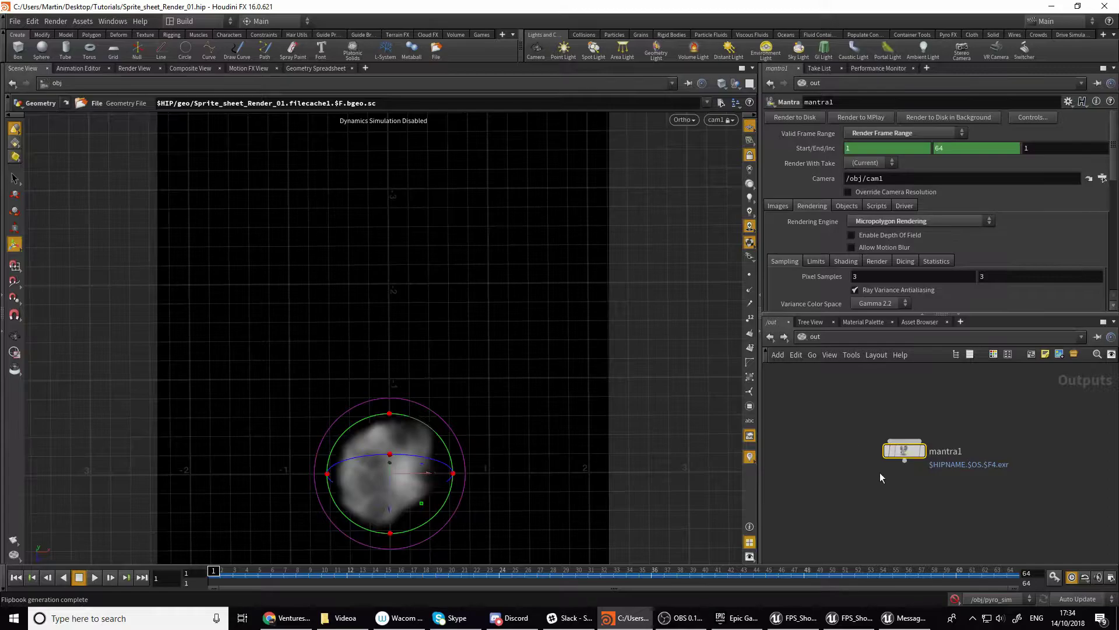
middle_click_drag(891, 415, 863, 405)
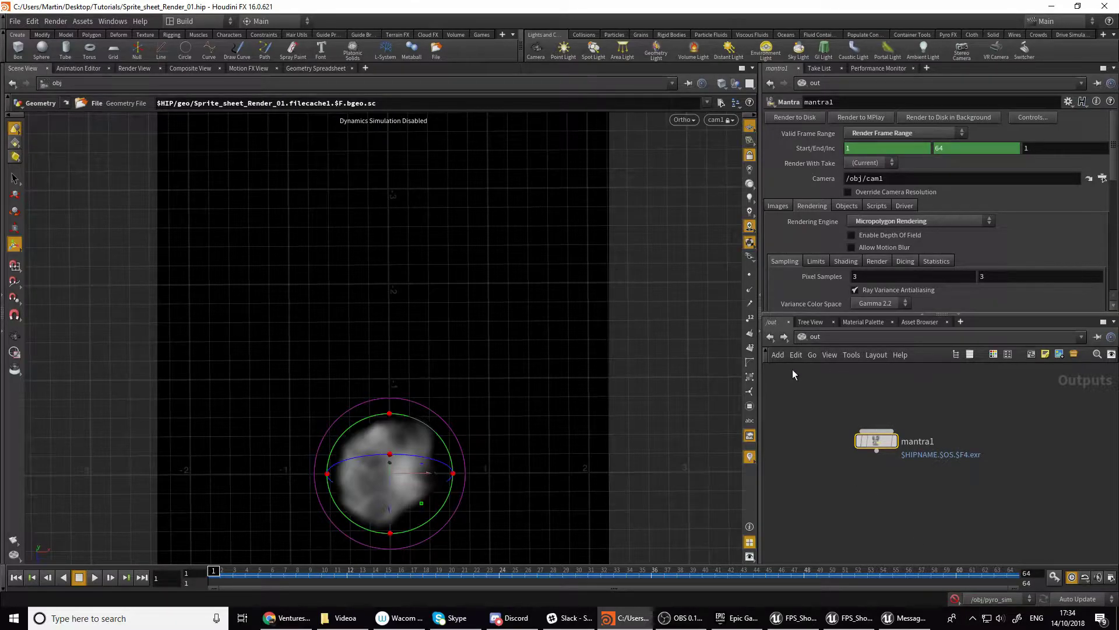
Create an Image Network node in the img compositing context
left_click(816, 337)
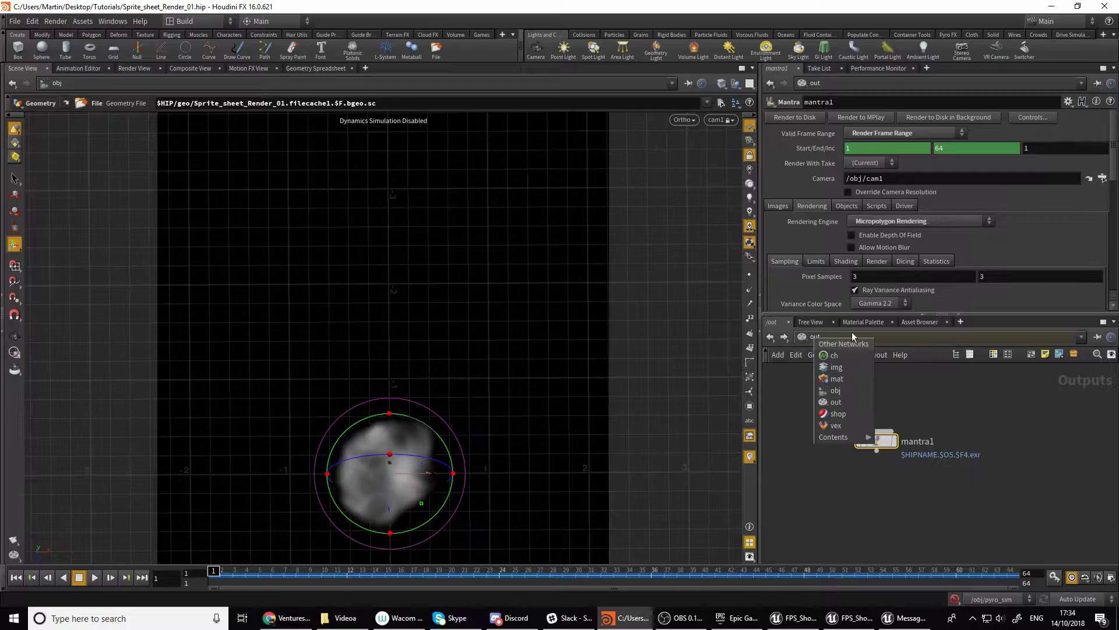
left_click(842, 367)
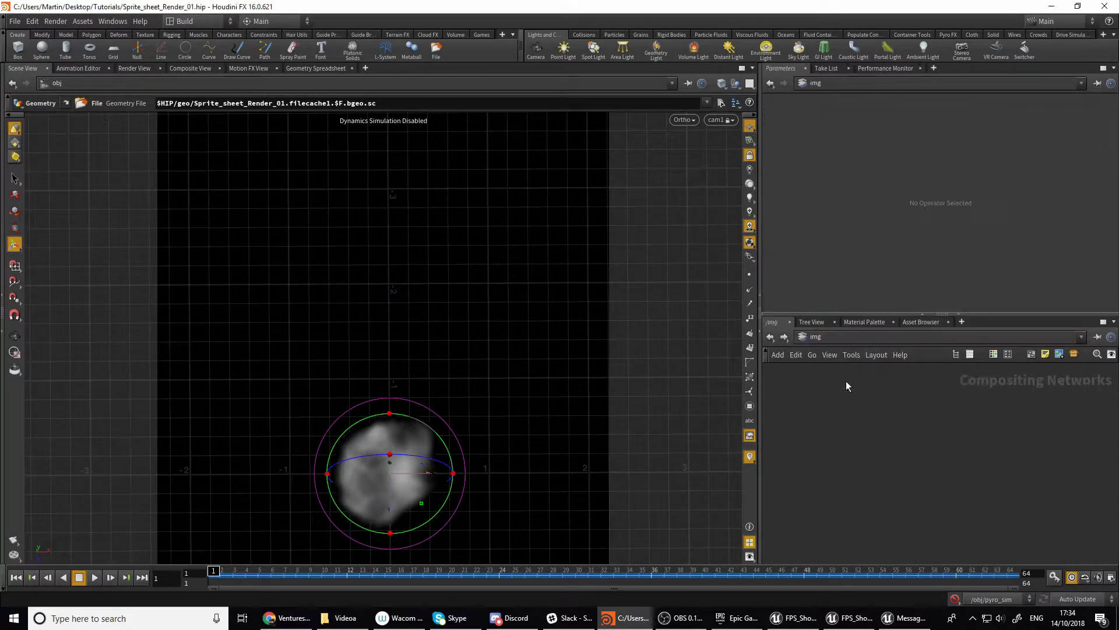
key("Tab")
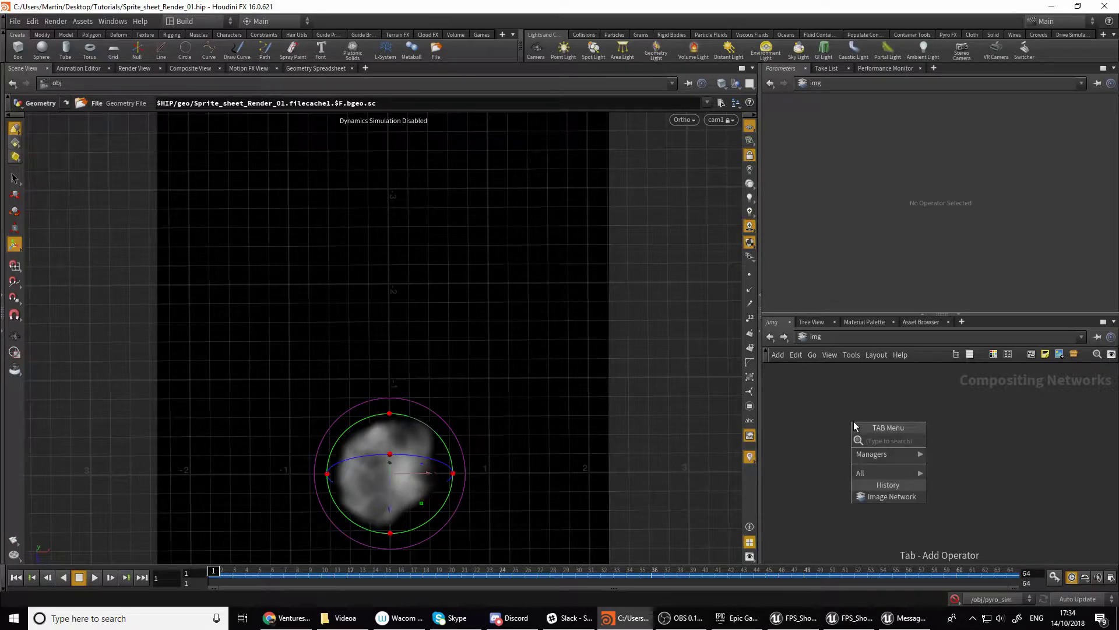
type("image")
key("Return")
left_click(853, 421)
double_click(854, 422)
left_click(814, 337)
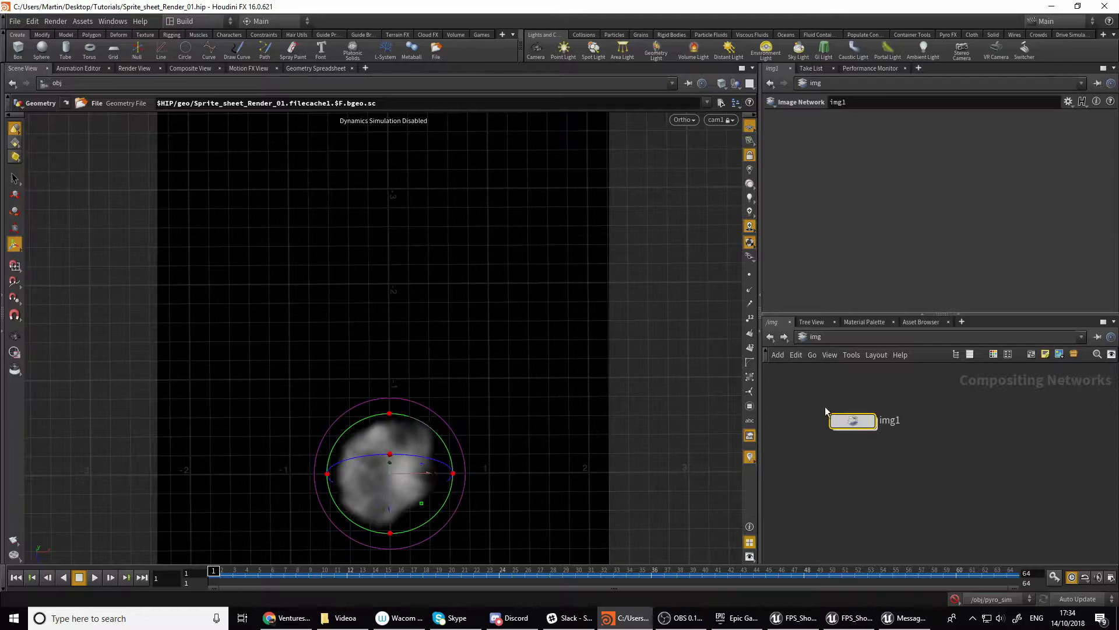
Inside the image network, add a File node that reads $HIP/render/Sprite_sheet_Render_01.mantra1.$F4.exr
double_click(862, 422)
key("Tab")
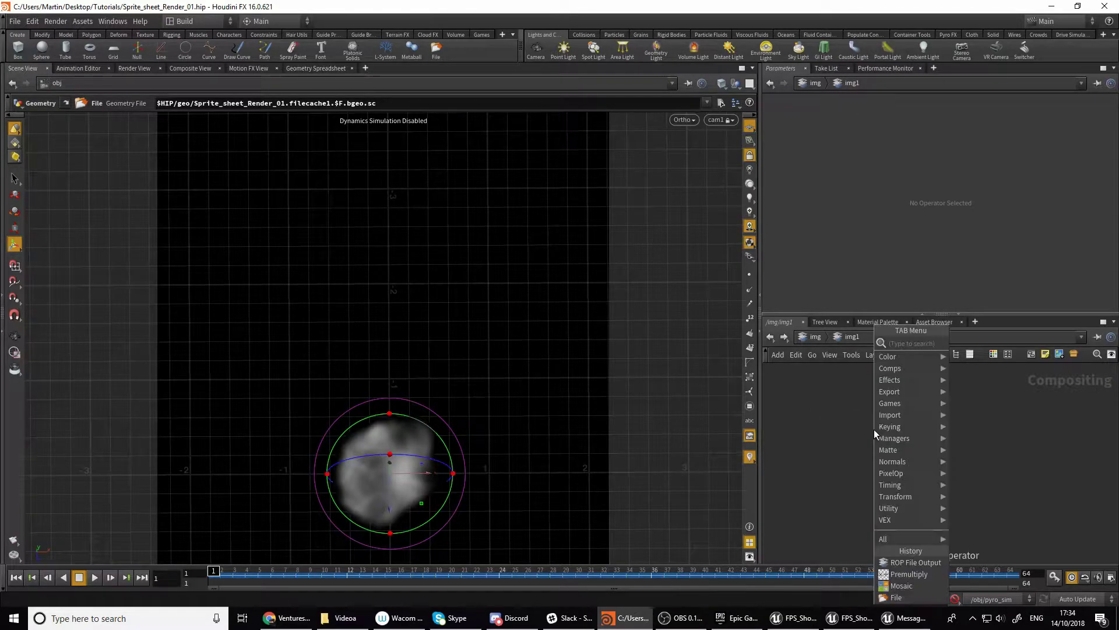
type("file")
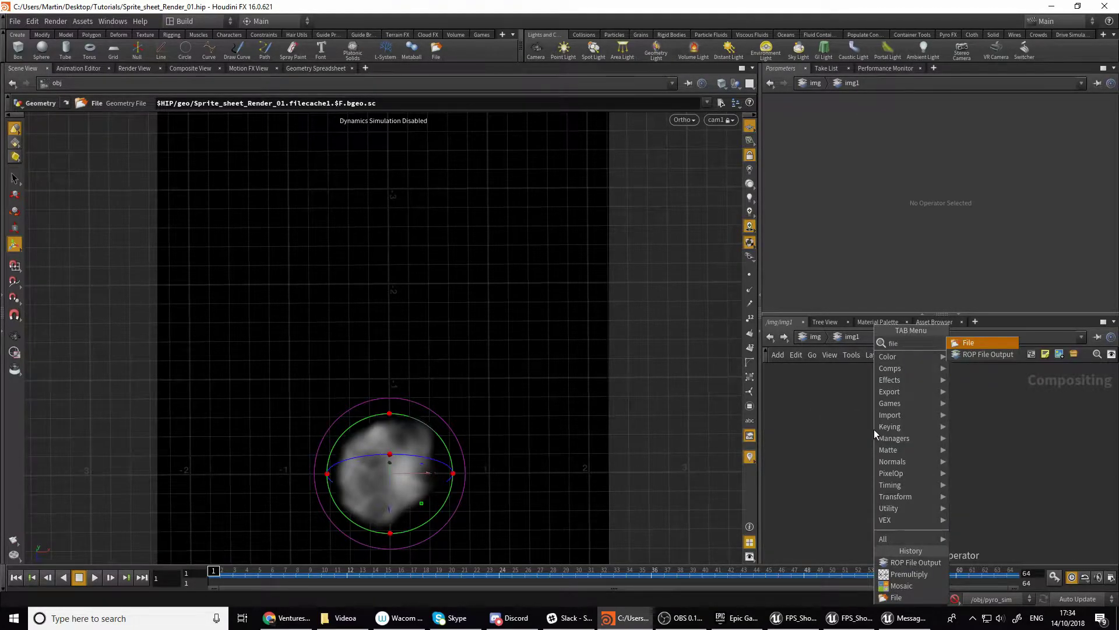
left_click(978, 342)
left_click(905, 444)
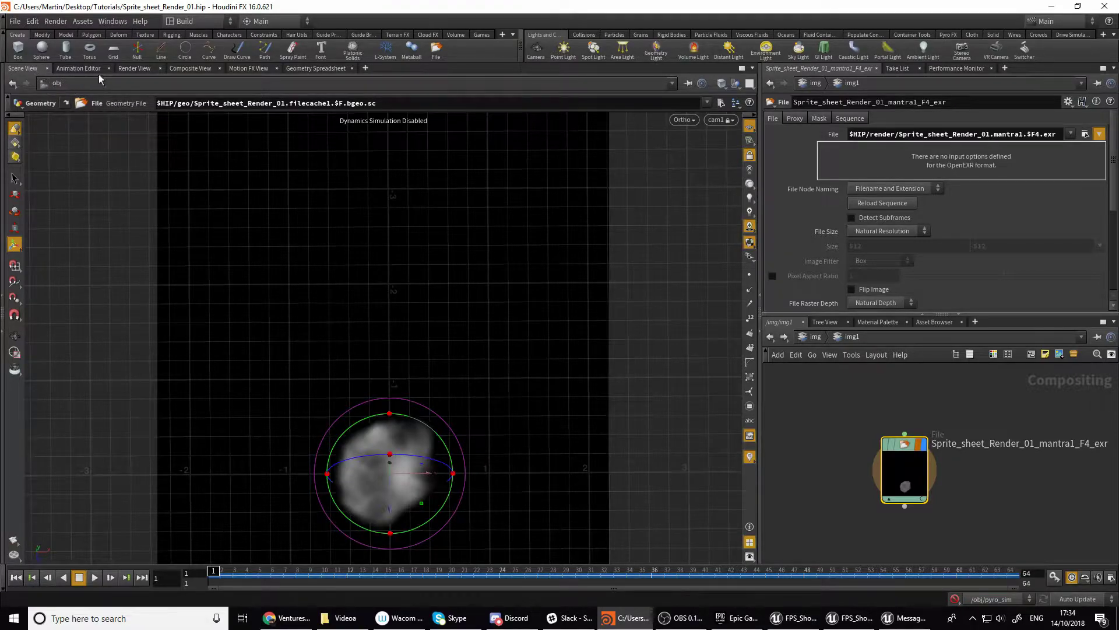
Show the loaded smoke render in the compositing viewer and play the sequence
left_click(190, 68)
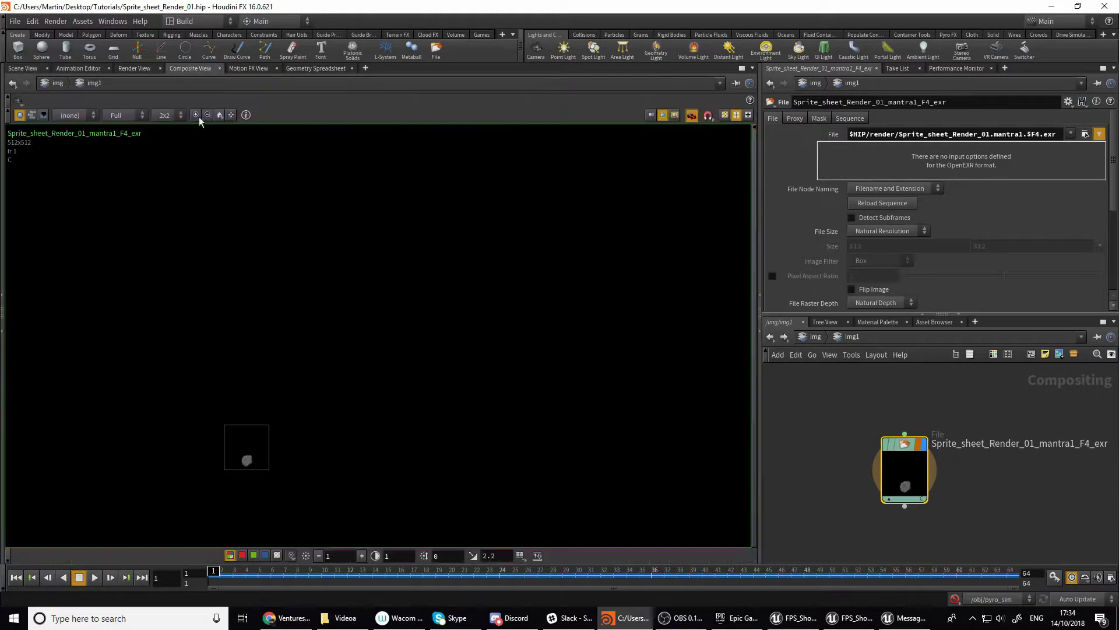
scroll(368, 365, "up", 6)
middle_click_drag(250, 463, 401, 362)
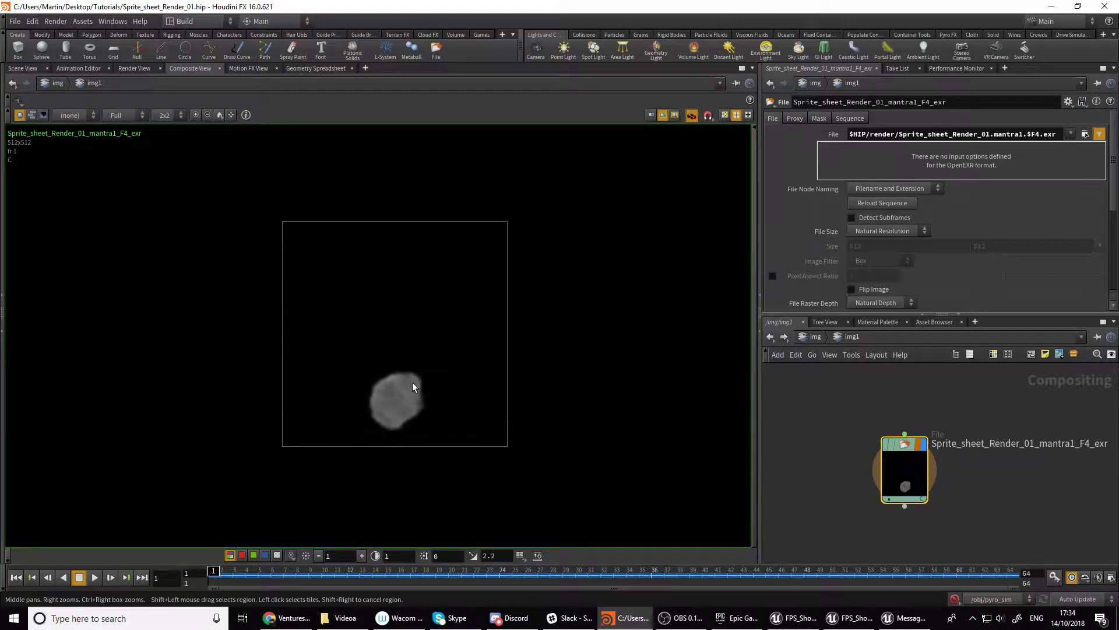
left_click(94, 577)
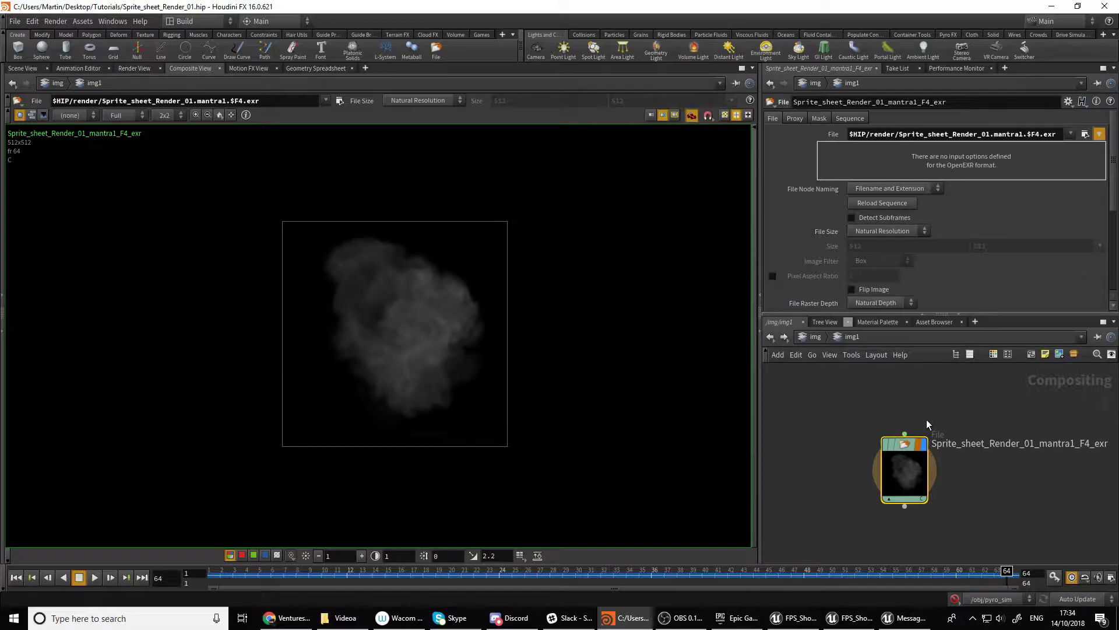
Check that the File node points to the Sprite_sheet_Render_01.mantra1.$F4.exr (1-64) sequence and replay it
left_click(1084, 134)
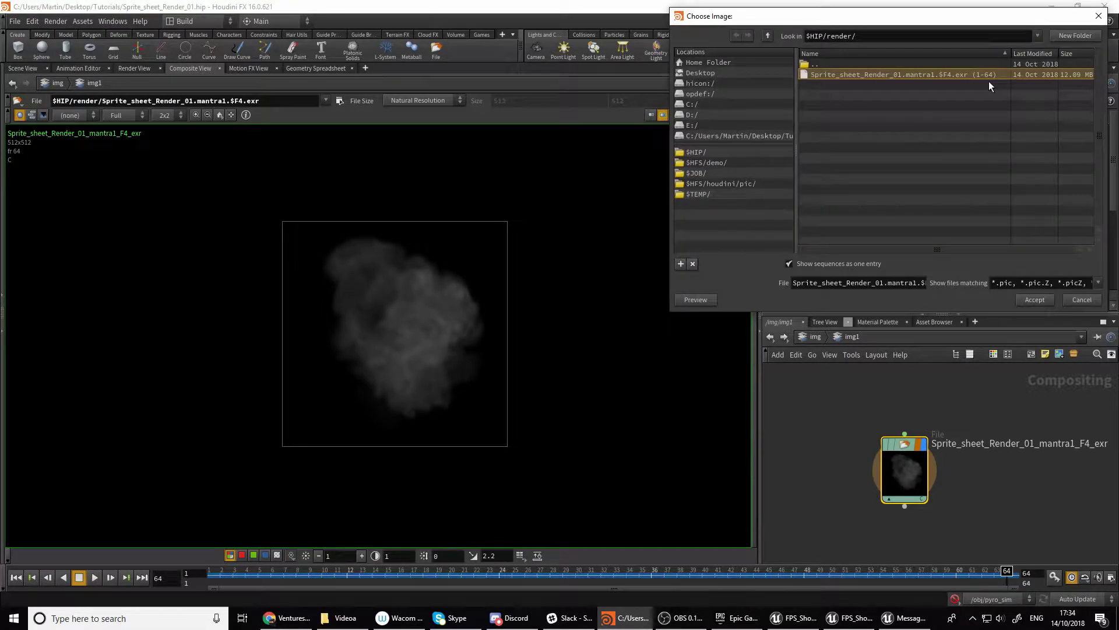
left_click(1036, 299)
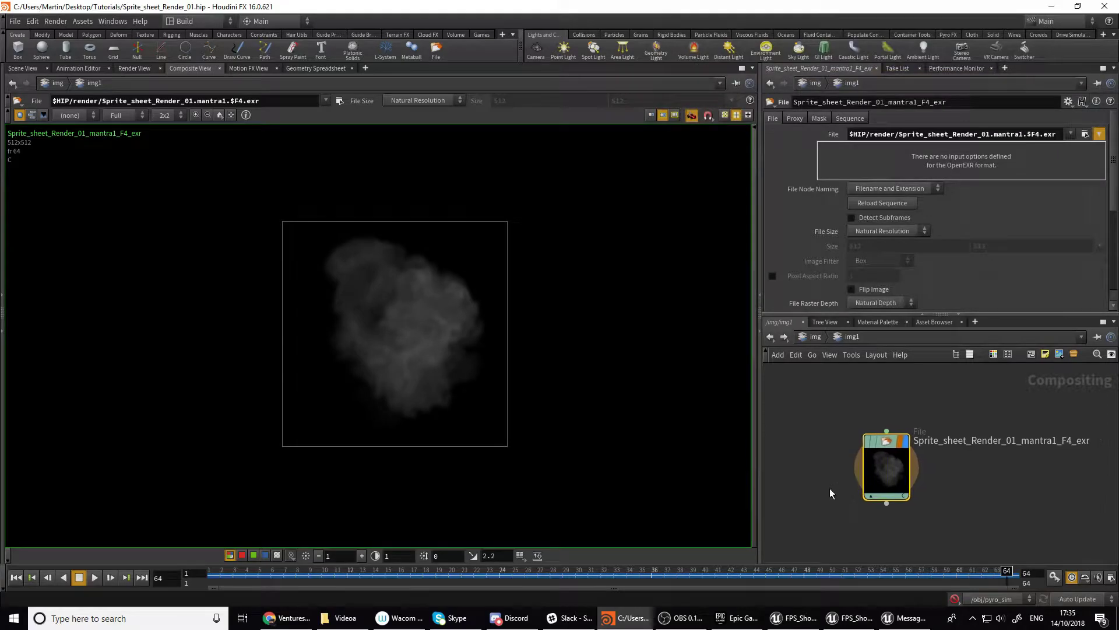
left_click(94, 577)
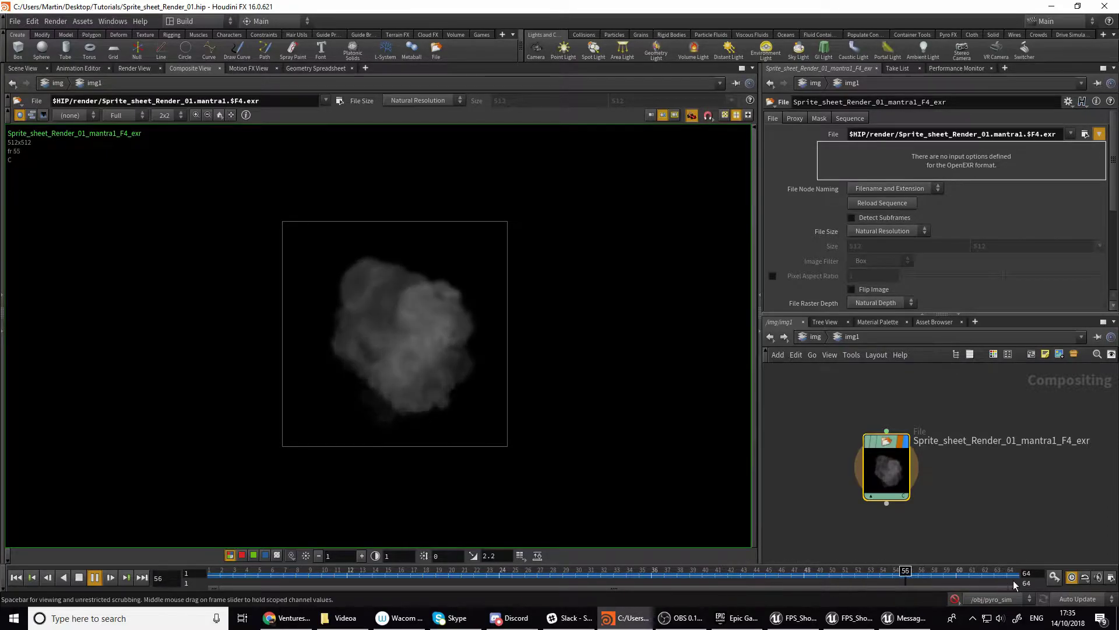
left_click(97, 581)
Add a Mosaic node fed by the File node and scrub the timeline back to frame 1 to inspect the grid
middle_click_drag(896, 511, 895, 509)
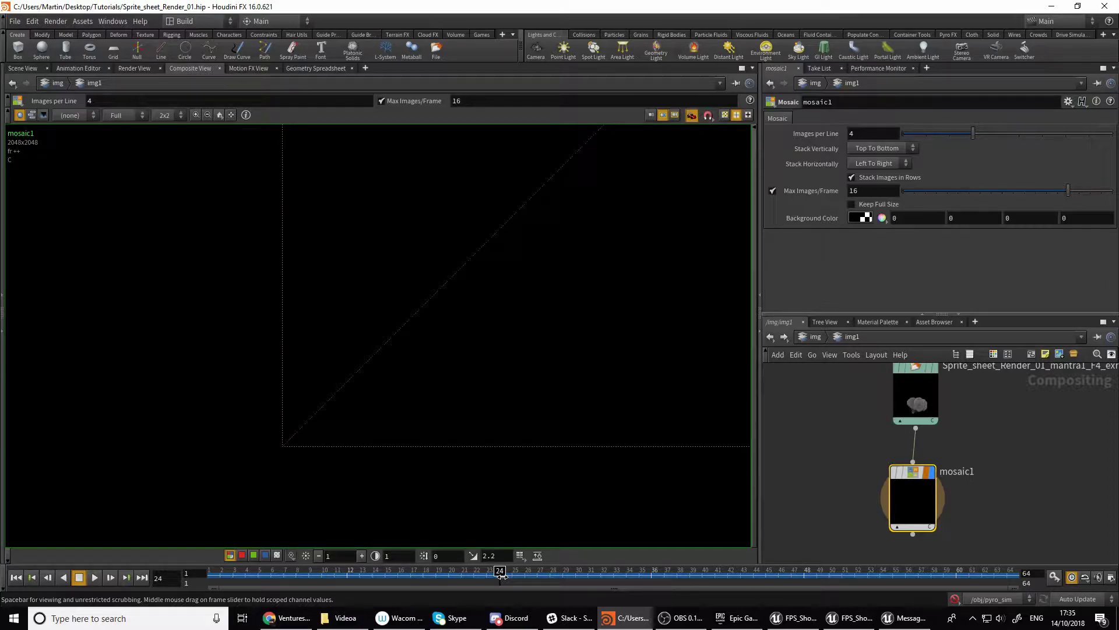
left_click(212, 573)
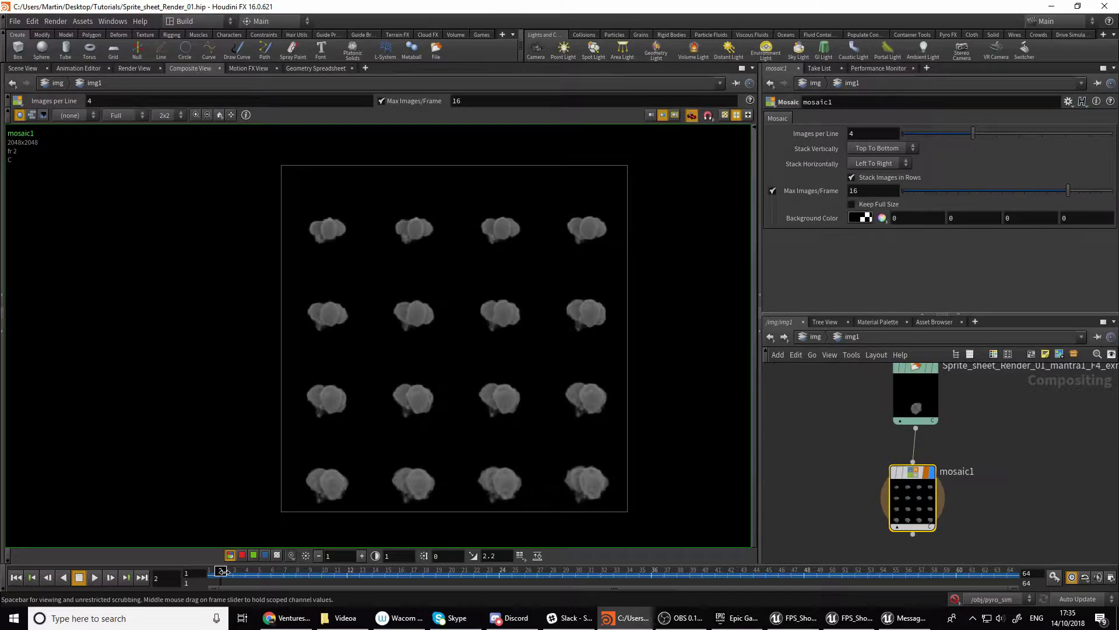
left_click(234, 571)
mouse_move(234, 571)
left_mouse_down()
mouse_move(246, 571)
mouse_move(212, 571)
left_mouse_up()
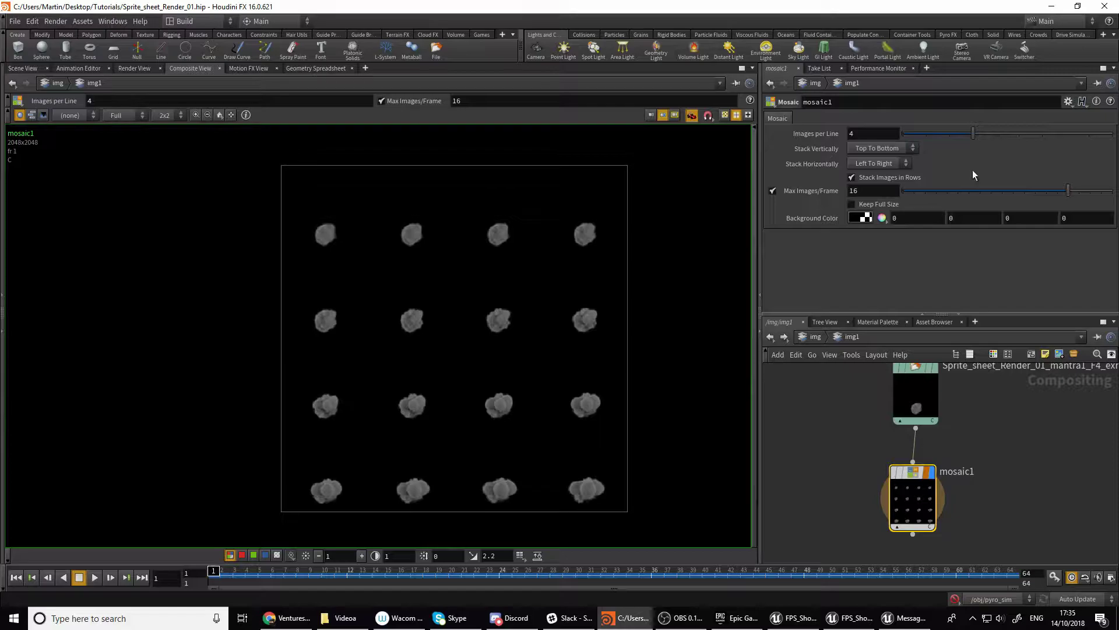
Set the Mosaic node to 8 images per line and a maximum of 64 images per frame
left_click(853, 134)
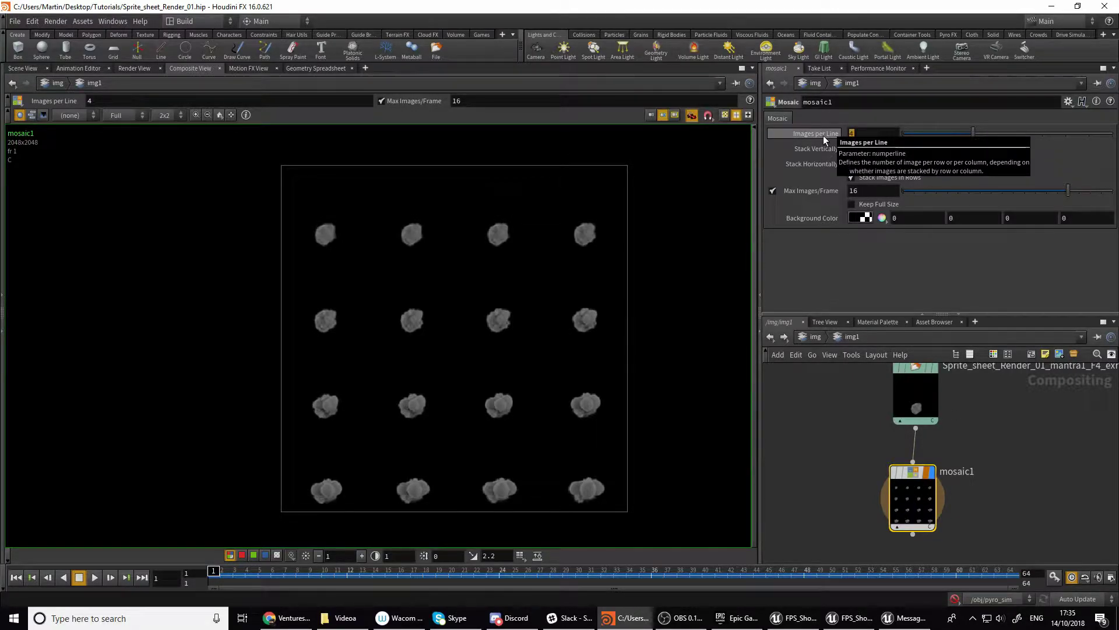
type("8")
key("Return")
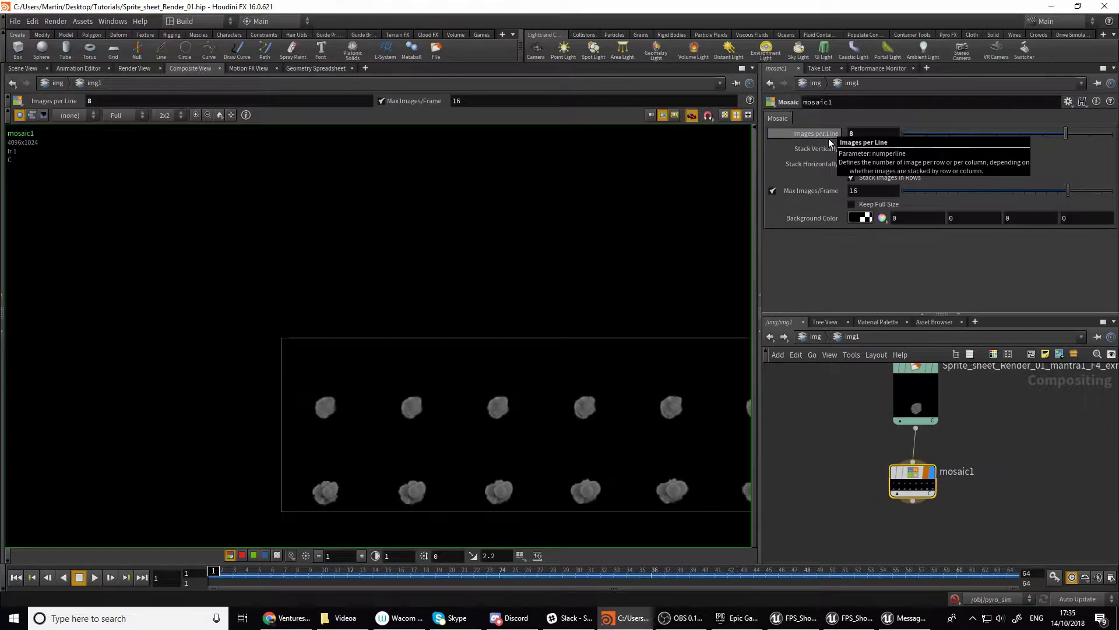
left_click(871, 191)
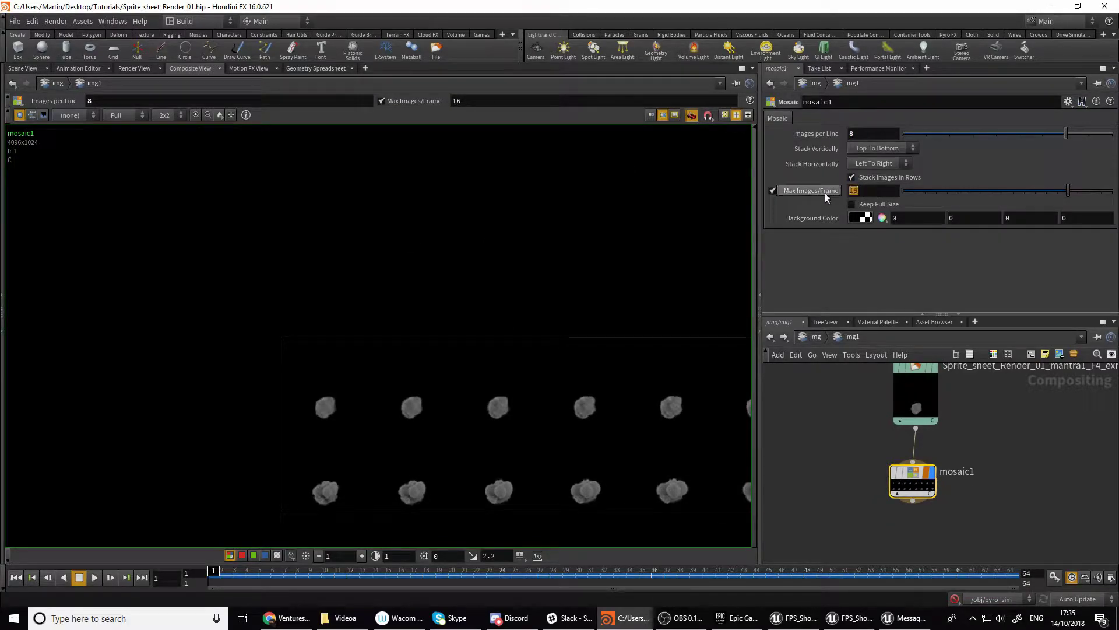
type("64")
key("Return")
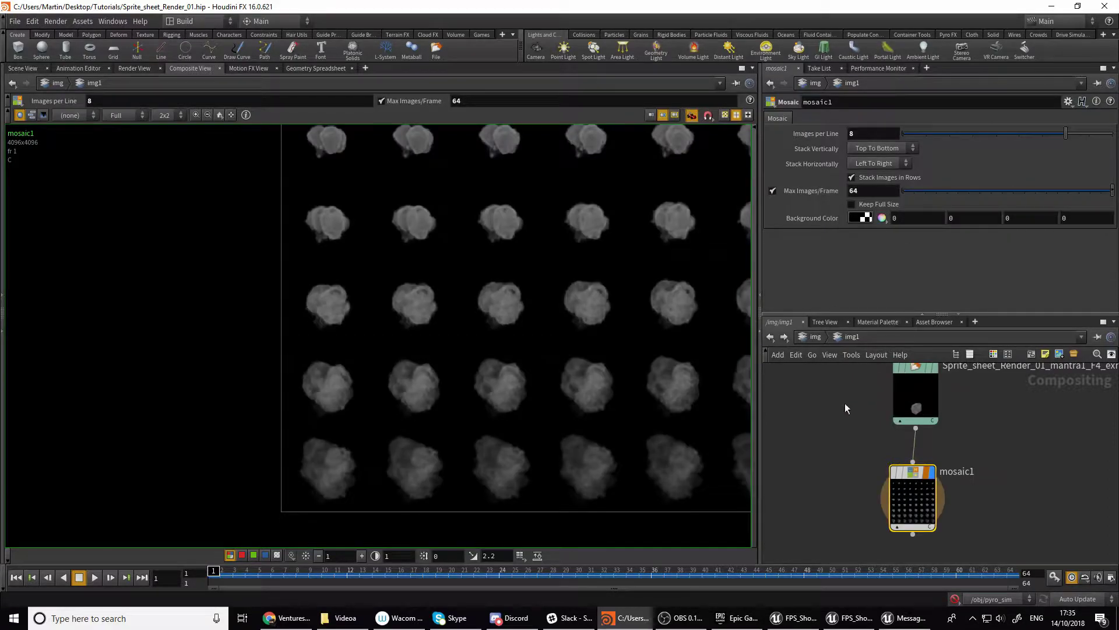
scroll(513, 341, "down", 4)
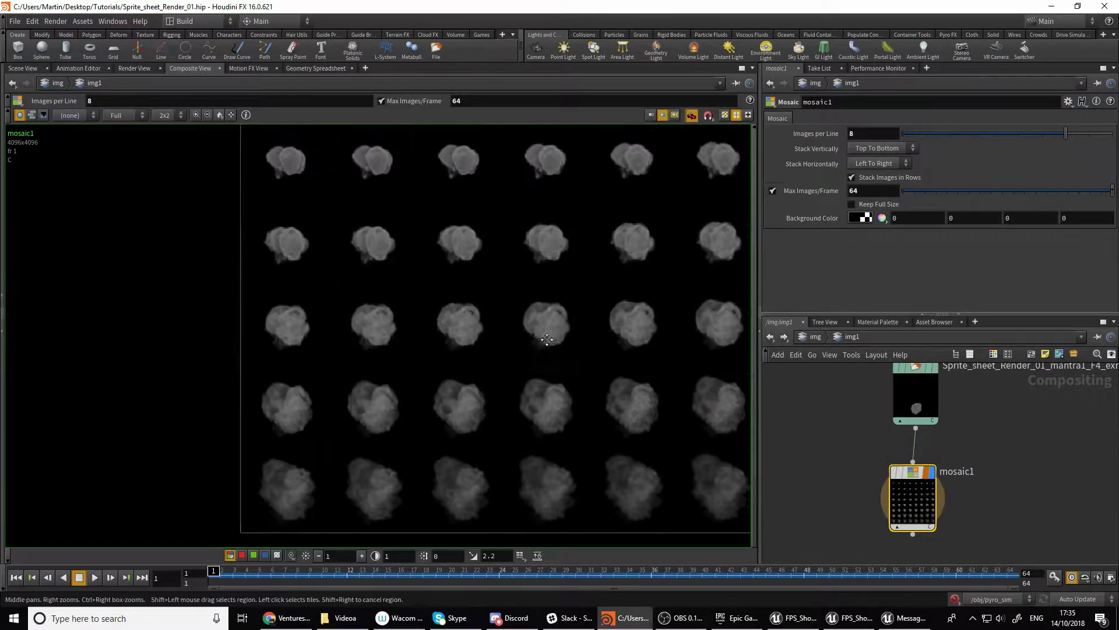
middle_click_drag(505, 330, 484, 380)
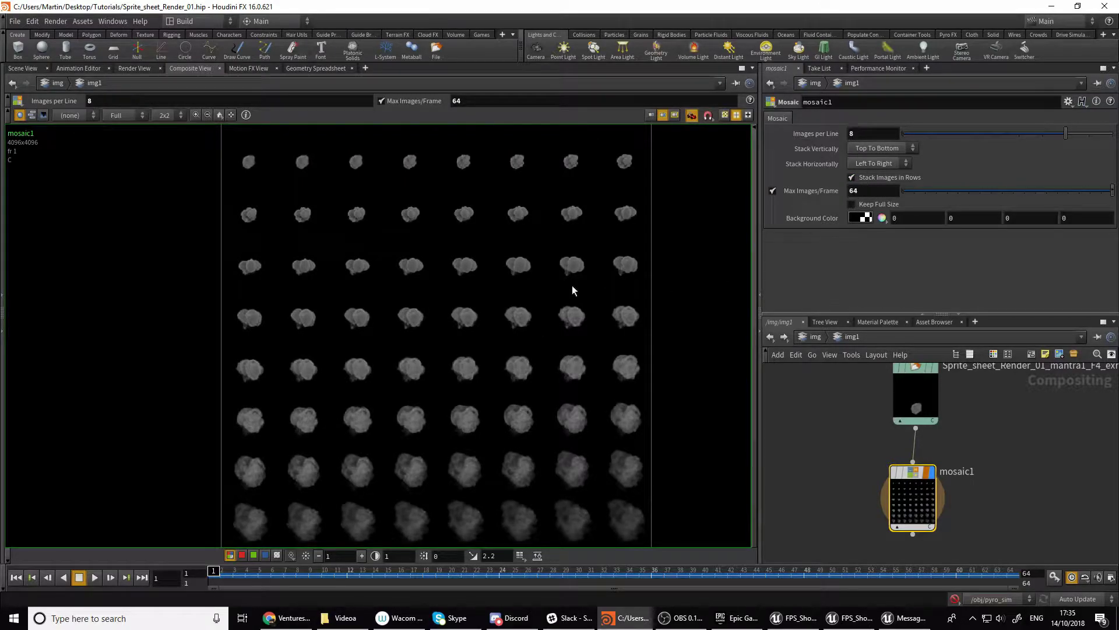
scroll(541, 284, "down", 1)
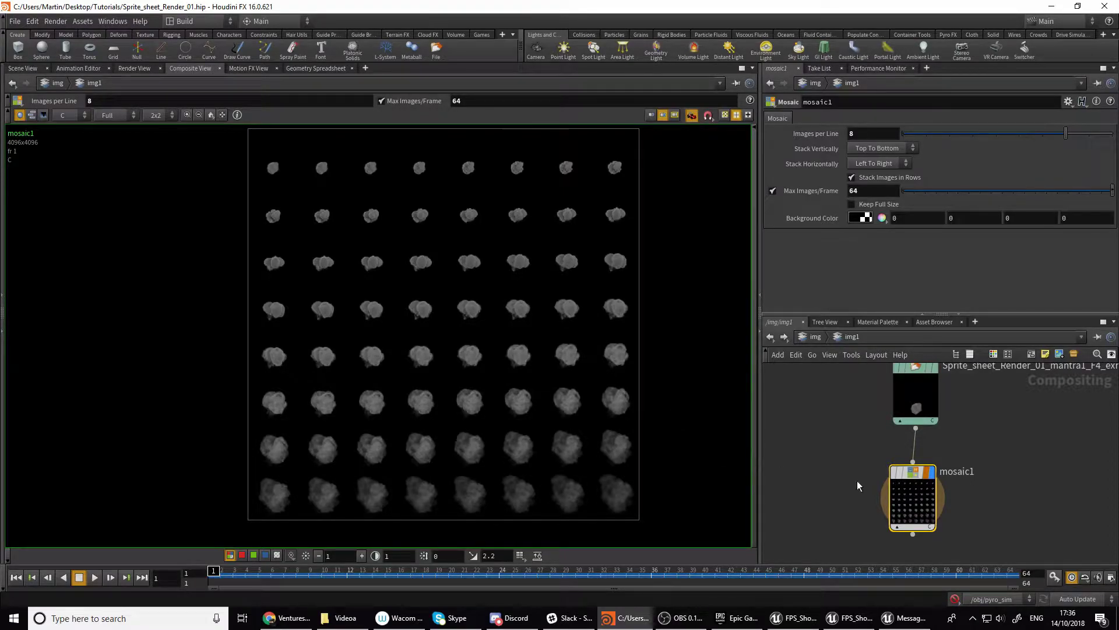
middle_click_drag(848, 503, 859, 467)
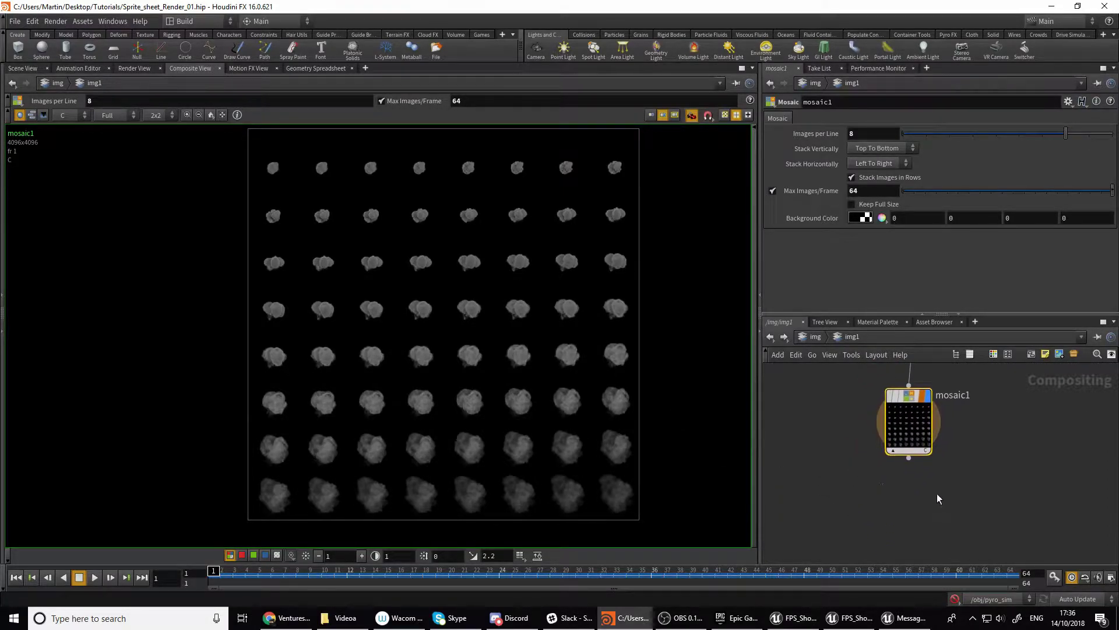
Add a Premultiply node below the Mosaic node, fed by the Mosaic's output
middle_click_drag(904, 496, 905, 474)
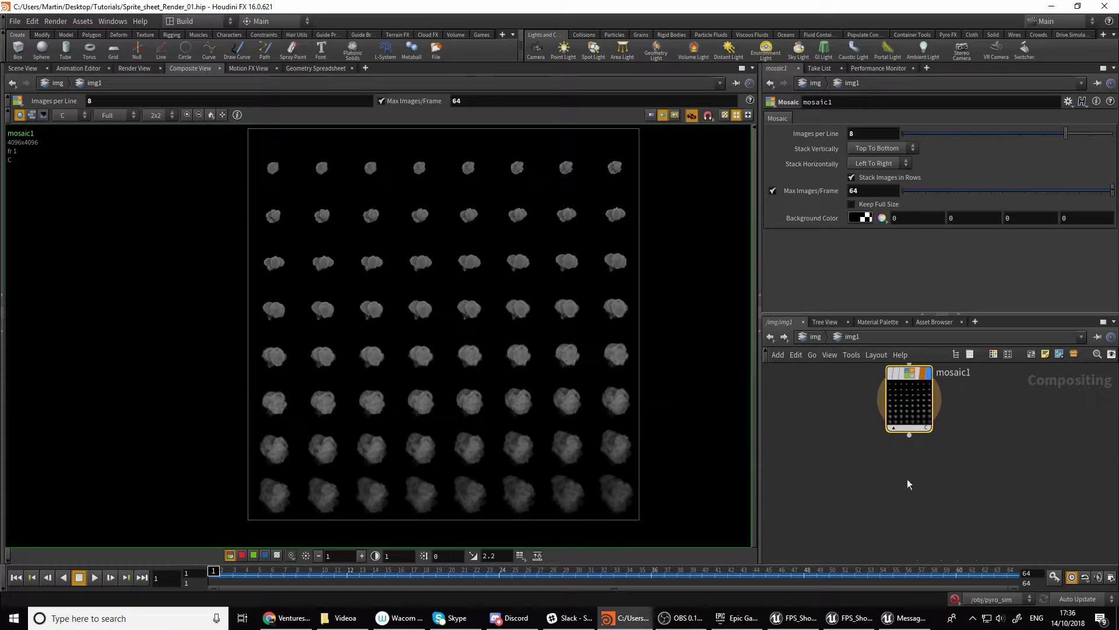
left_click_drag(910, 435, 911, 444)
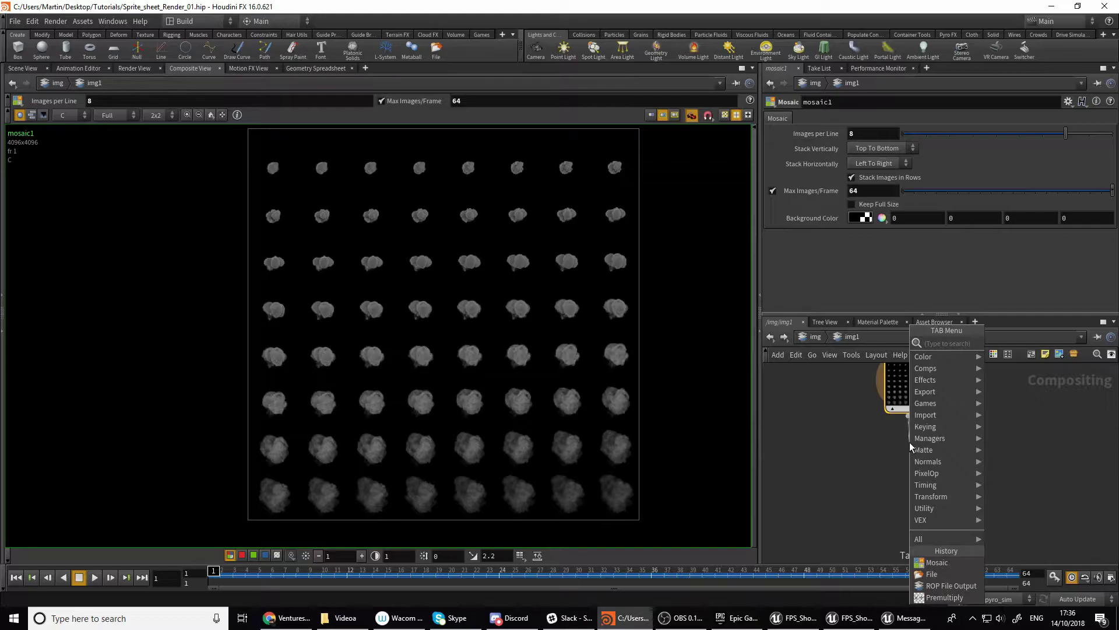
type("pre")
key("Return")
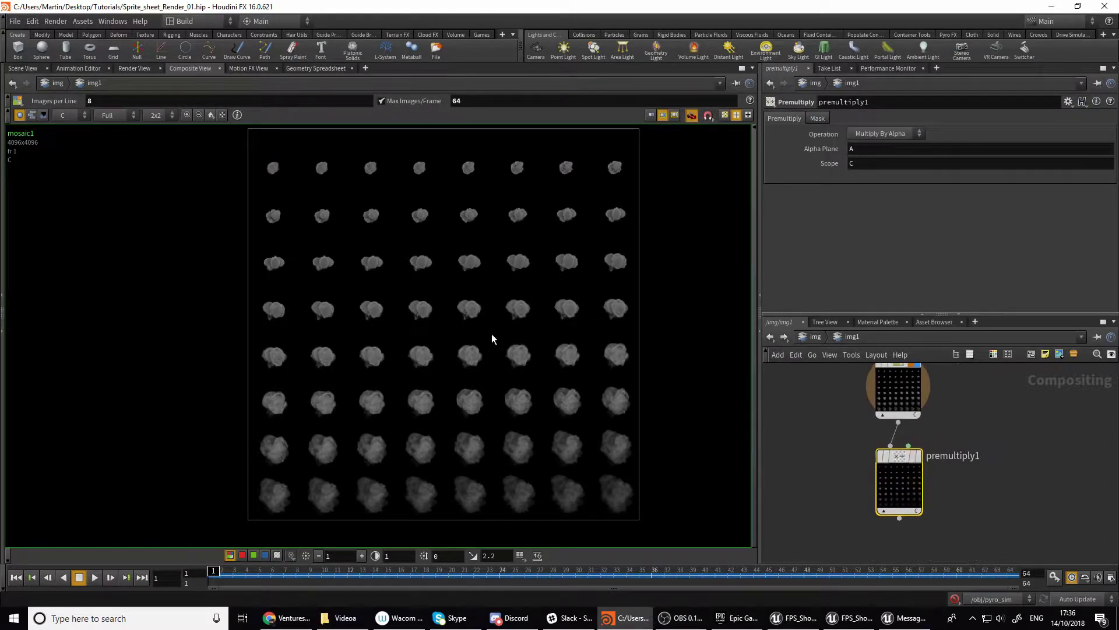
Display the Premultiply node's output zoomed in on one smoke sprite and set its operation to Divide By Alpha
scroll(492, 334, "up", 10)
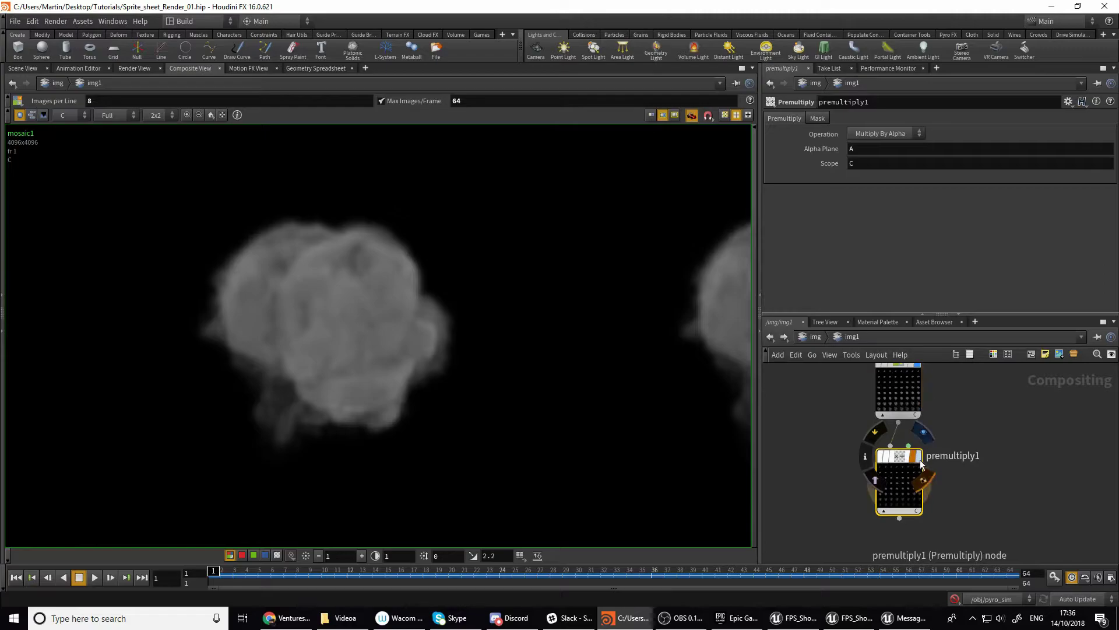
key("r")
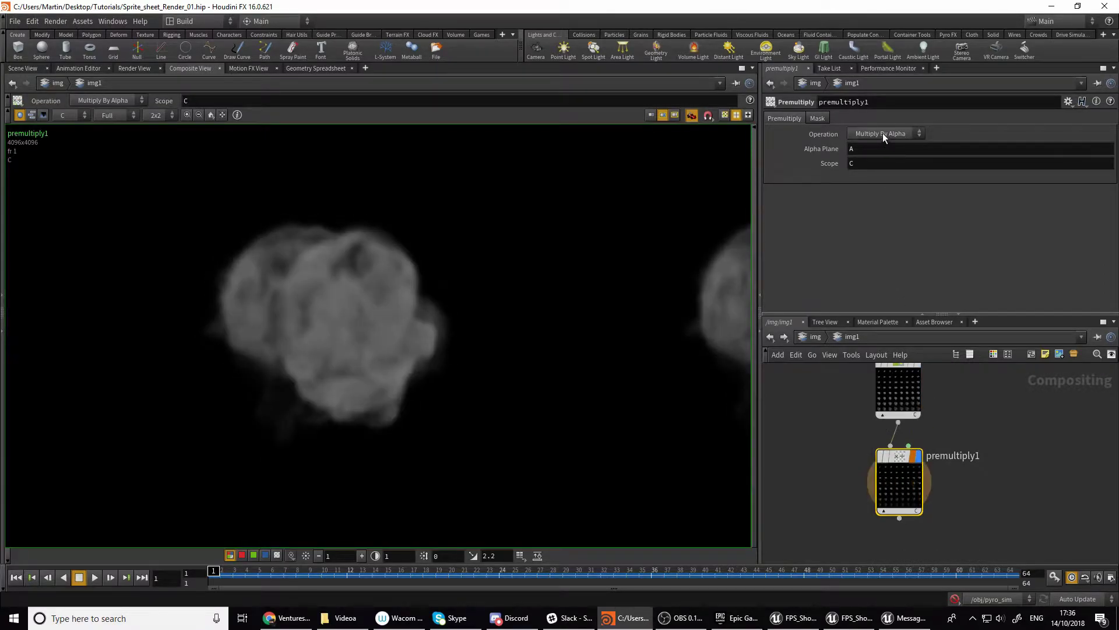
left_click(885, 157)
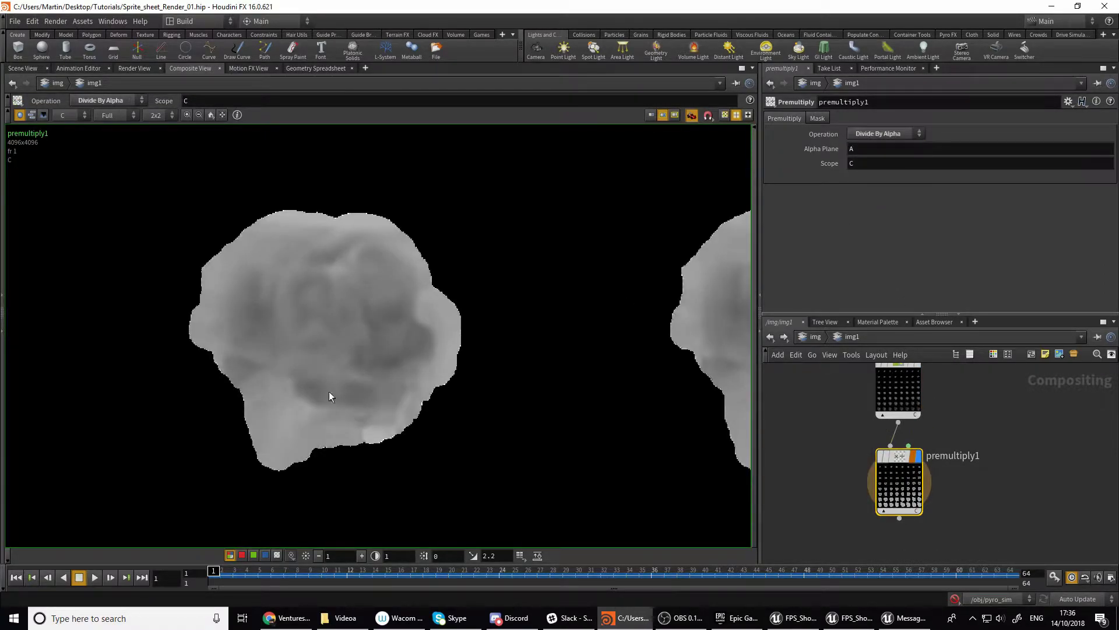
Check the alpha channel of the premultiplied sprite, return to the colour view and frame the whole sheet
left_click(276, 556)
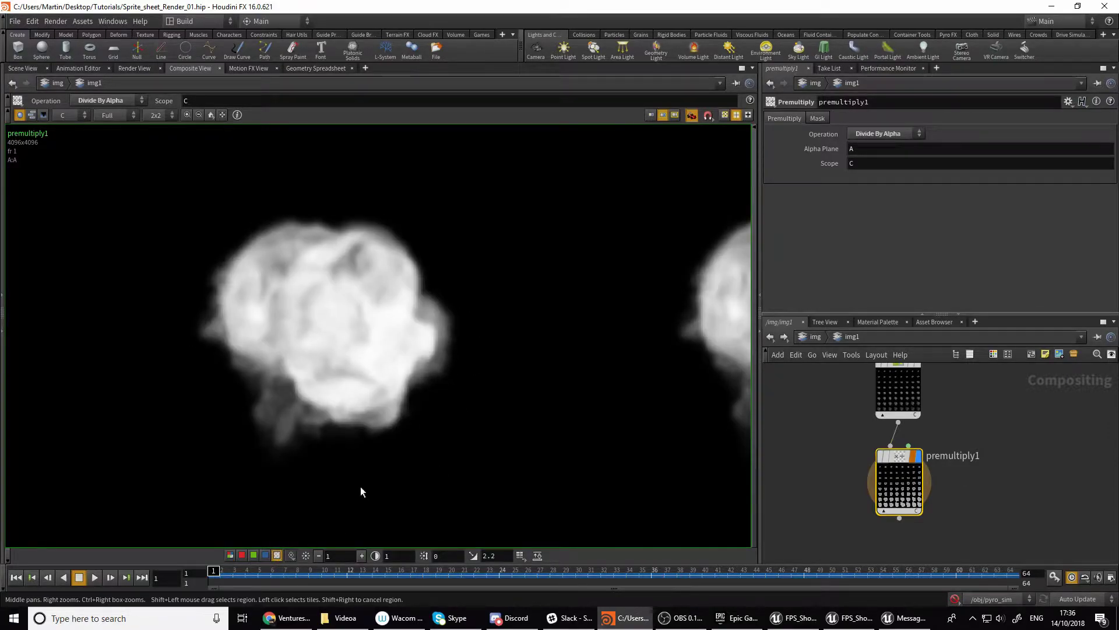
left_click(229, 555)
scroll(404, 413, "down", 8)
scroll(418, 324, "down", 1)
middle_click_drag(437, 282, 410, 375)
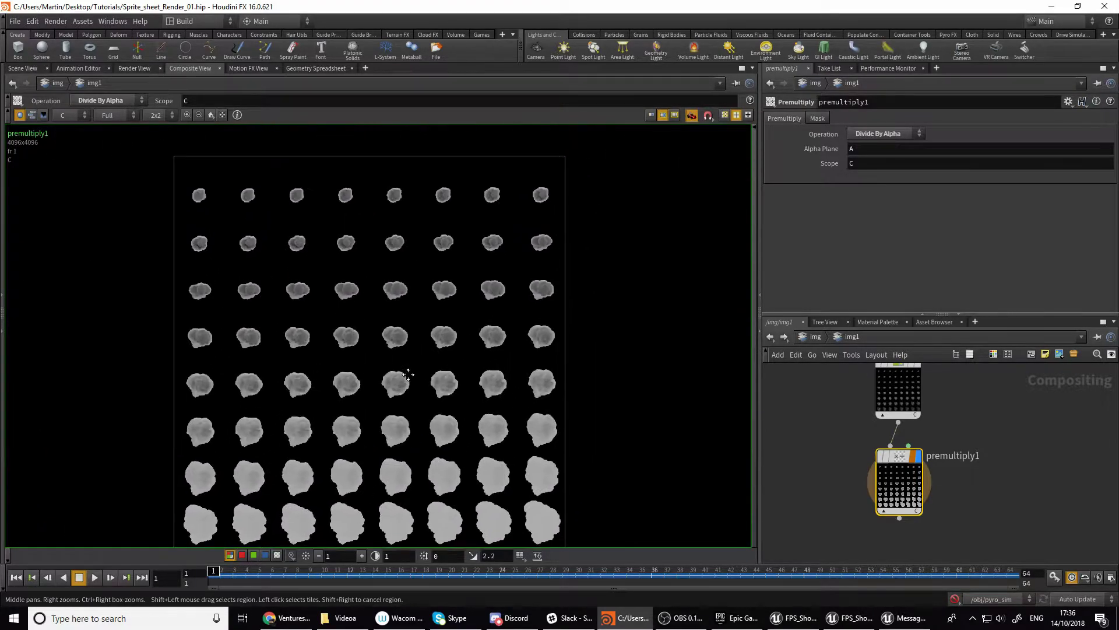
Add a ROP File Output node connected below the Premultiply node
middle_click_drag(906, 546, 913, 473)
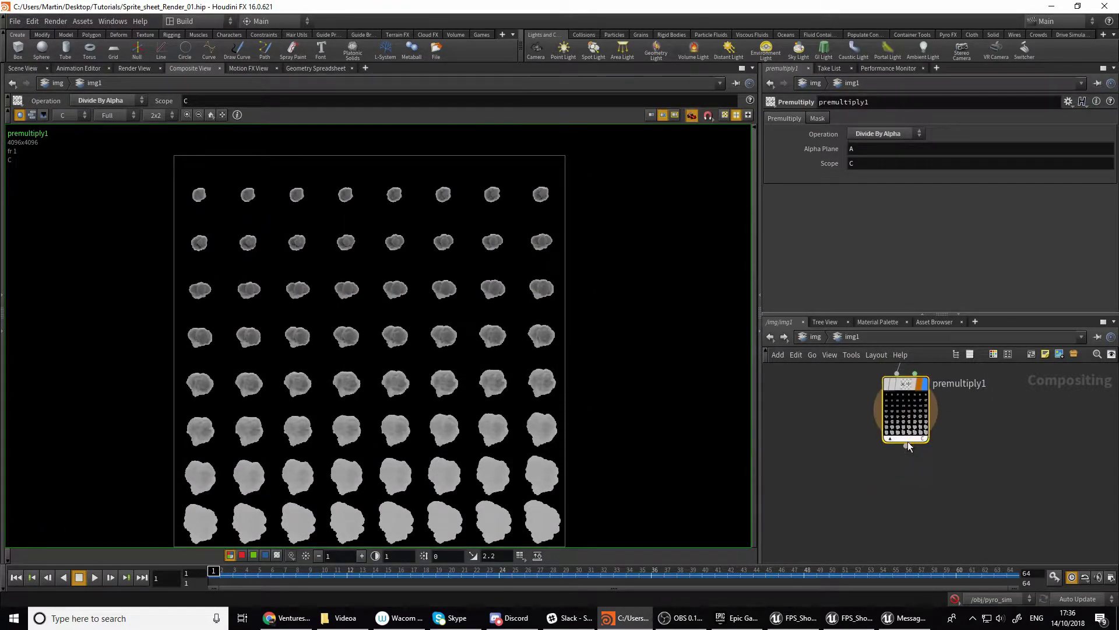
key("Tab")
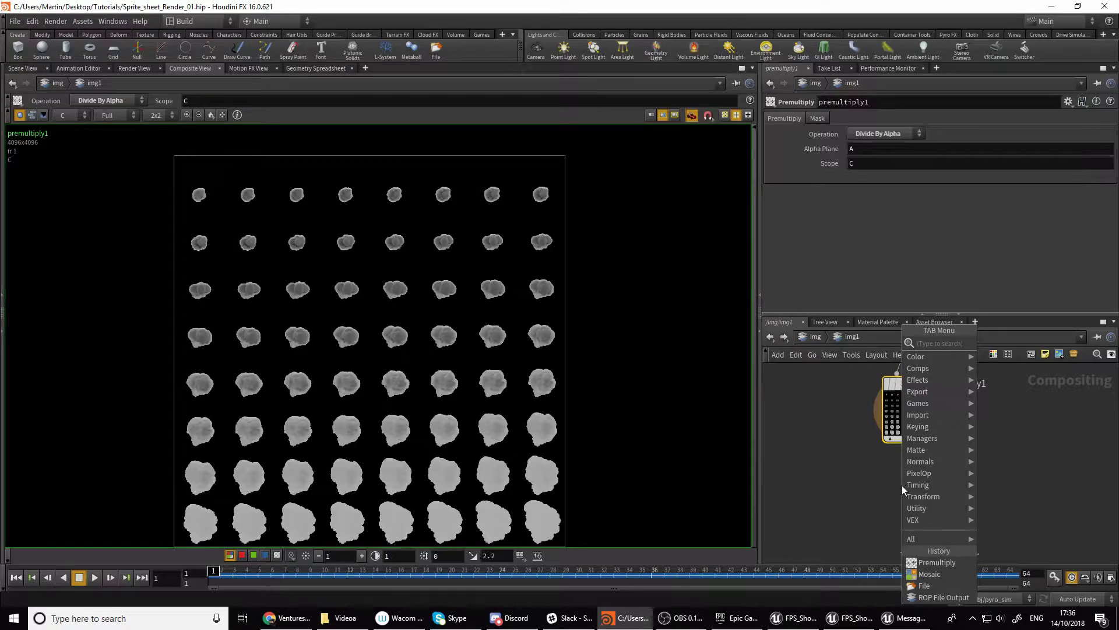
type("rop")
key("Return")
left_click(902, 488)
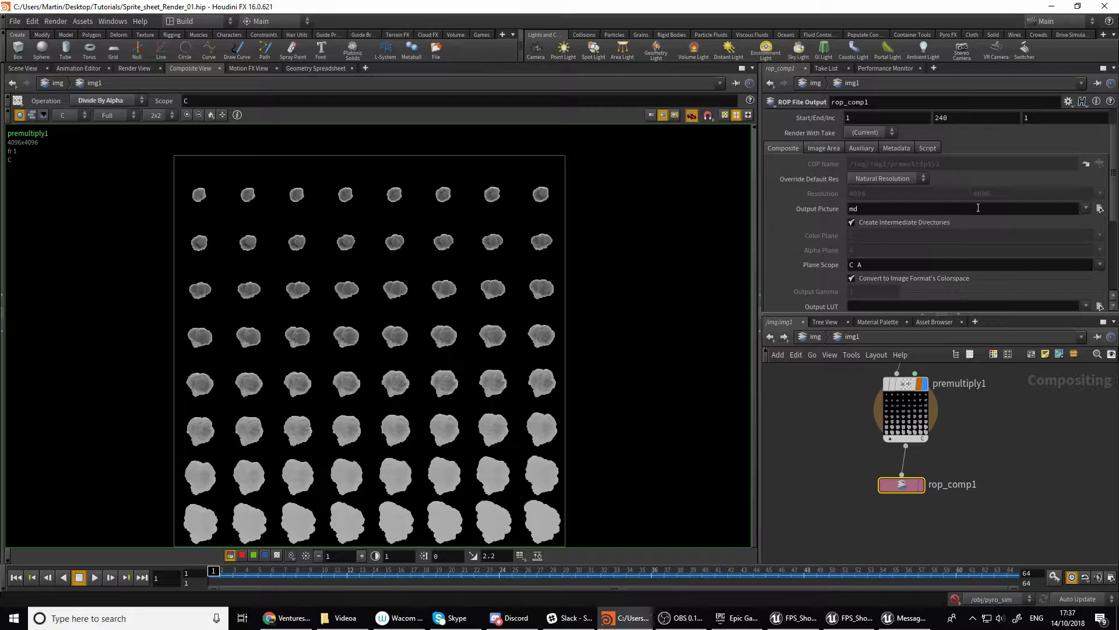
Keep the timeline at frame 1 and set the ROP File Output's valid frame range to Render Current Frame
scroll(896, 208, "up", 2)
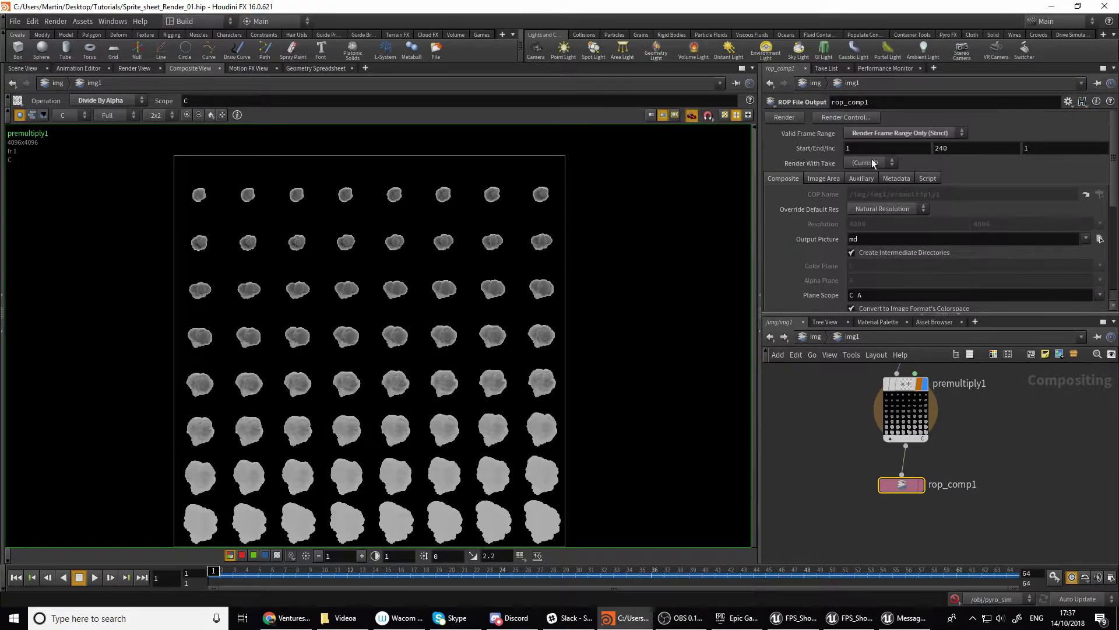
left_click(215, 571)
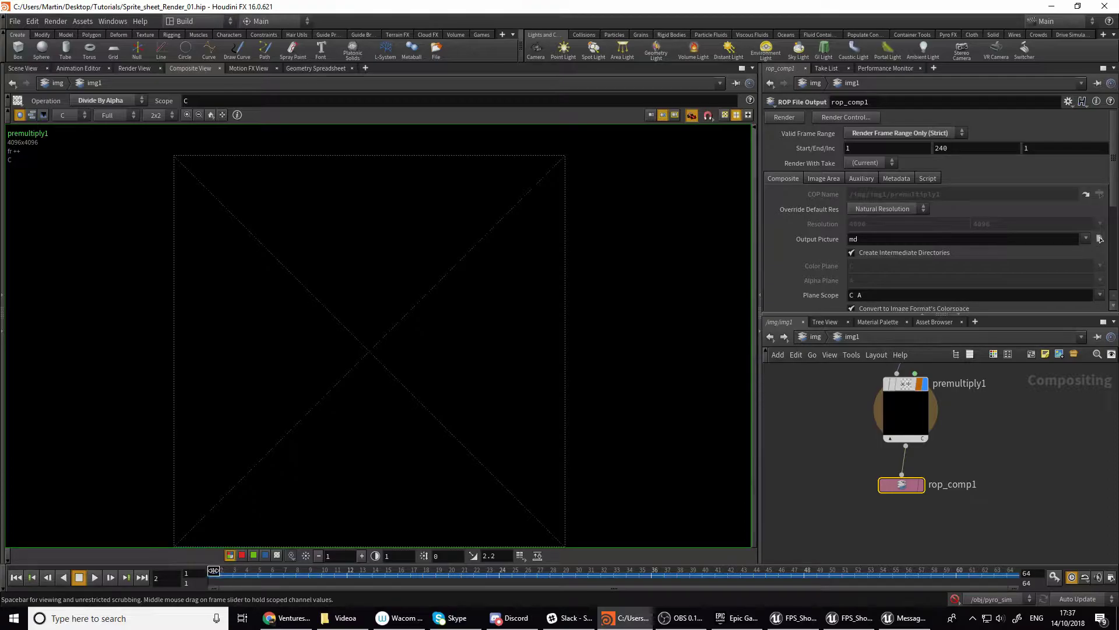
left_click(213, 571)
left_click(904, 133)
left_click(883, 145)
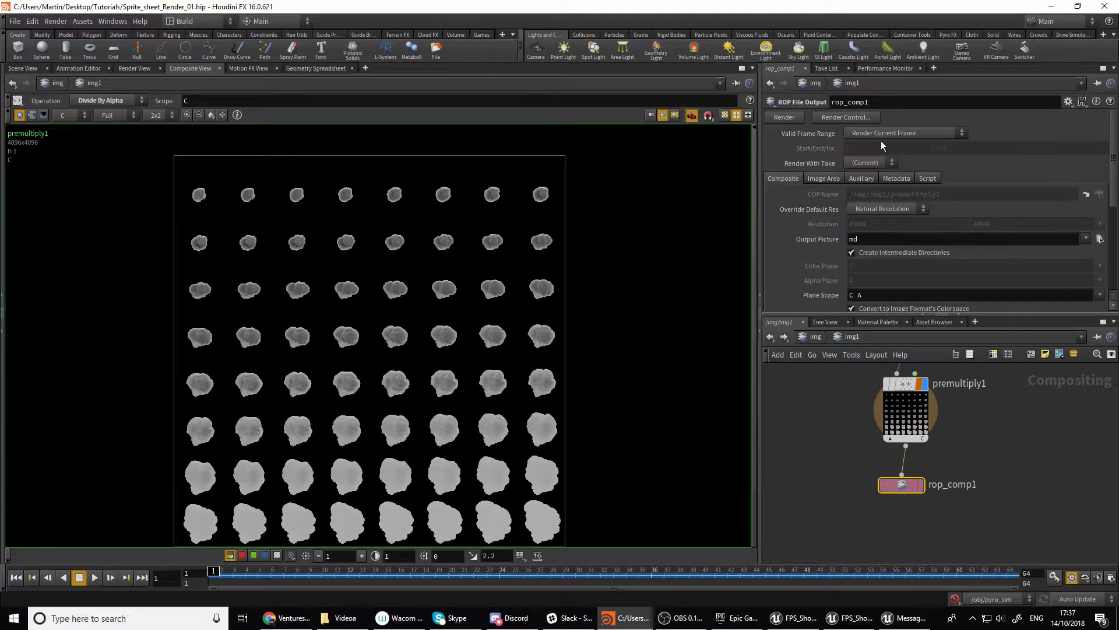
Set the ROP's output picture to Smoke_8x8.tga in the $HIP/render folder
scroll(865, 198, "down", 3)
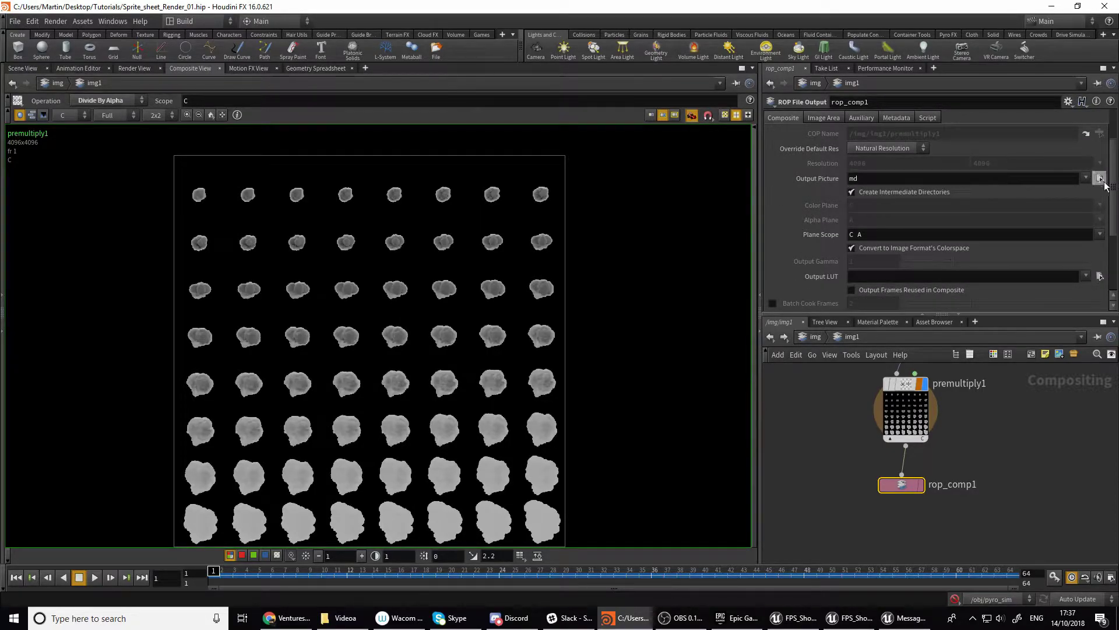
left_click(1100, 179)
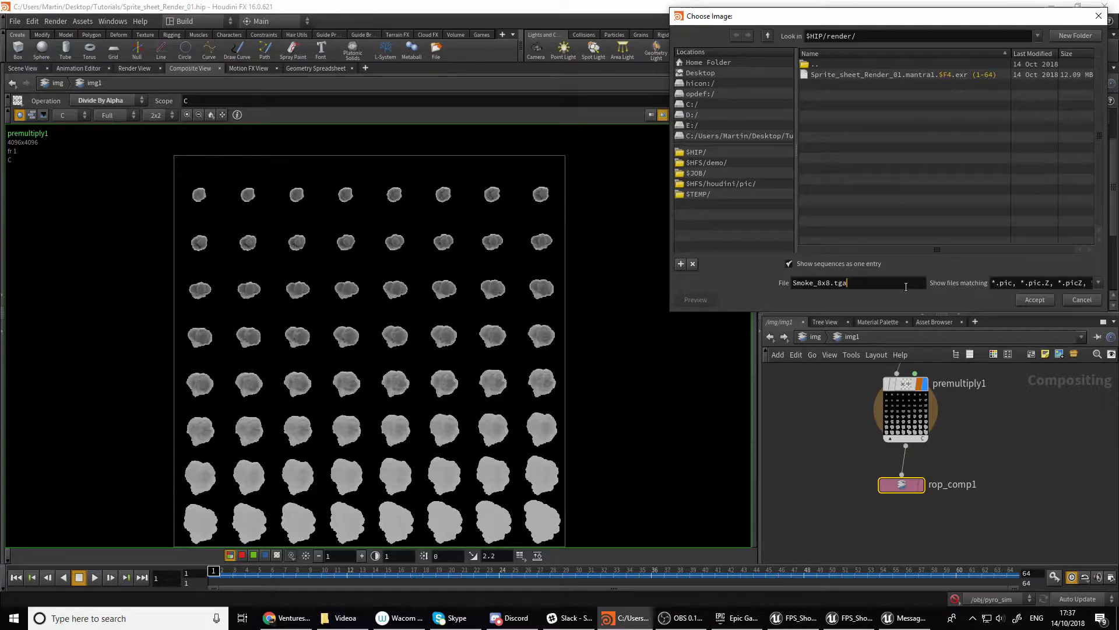
left_click(1032, 299)
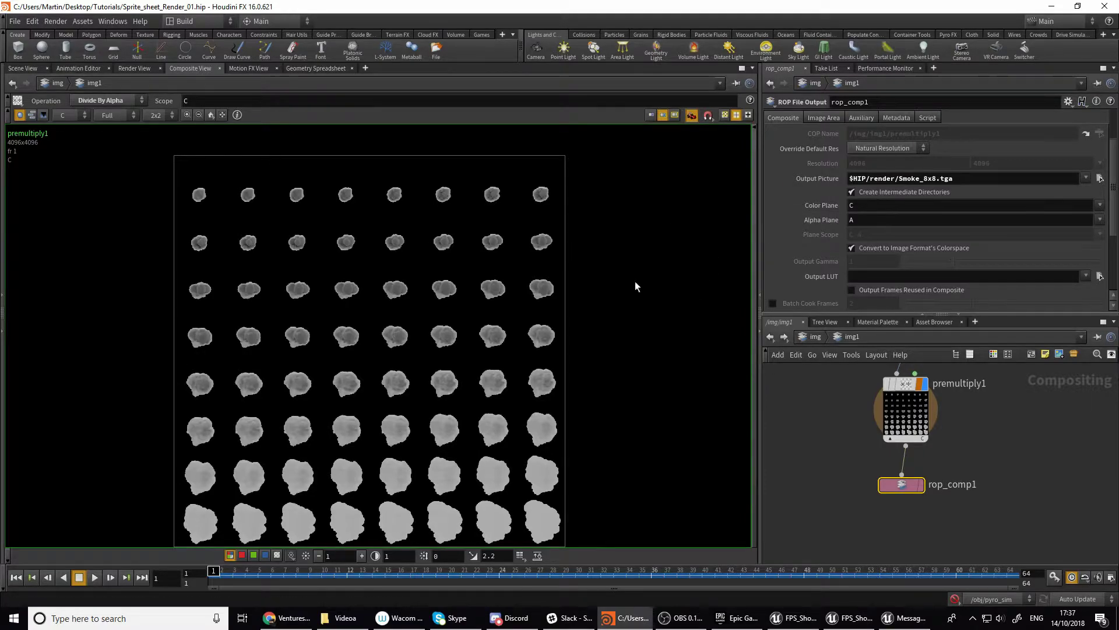
Inspect the sprite sheet's individual colour and alpha channels against the ROP's C and A planes, ending on full colour
left_click(243, 555)
left_click(265, 555)
left_click(277, 556)
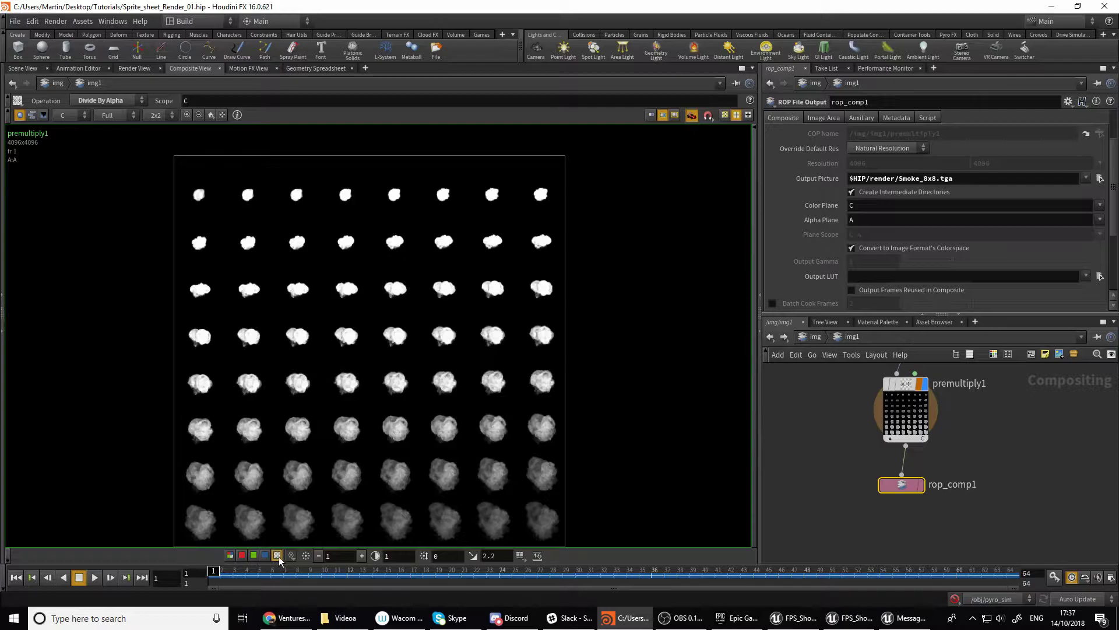
left_click(231, 555)
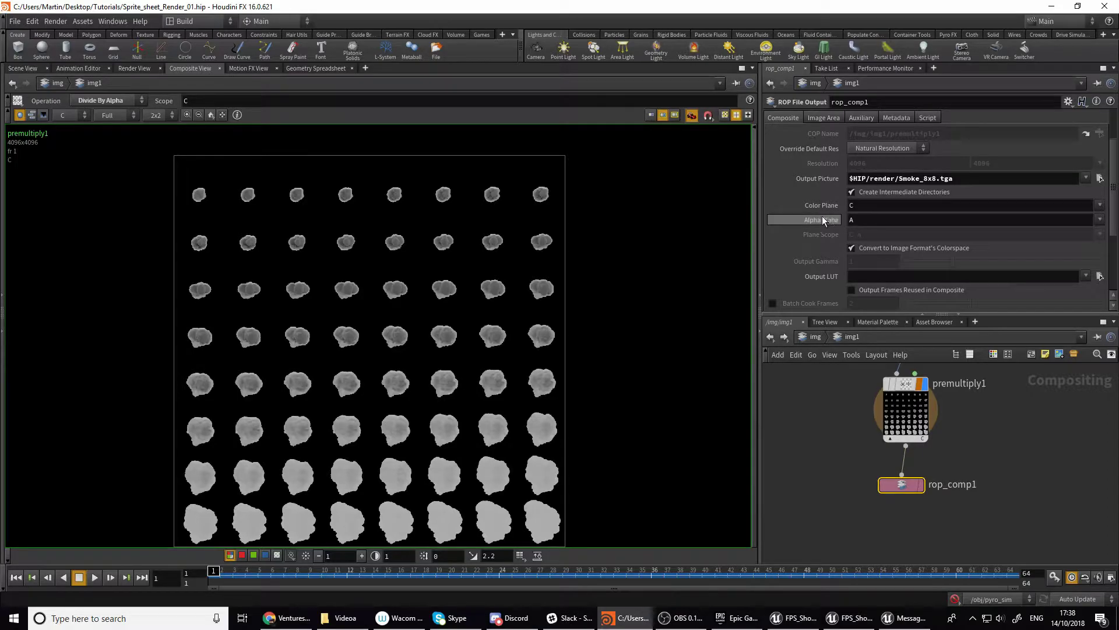
left_click(278, 556)
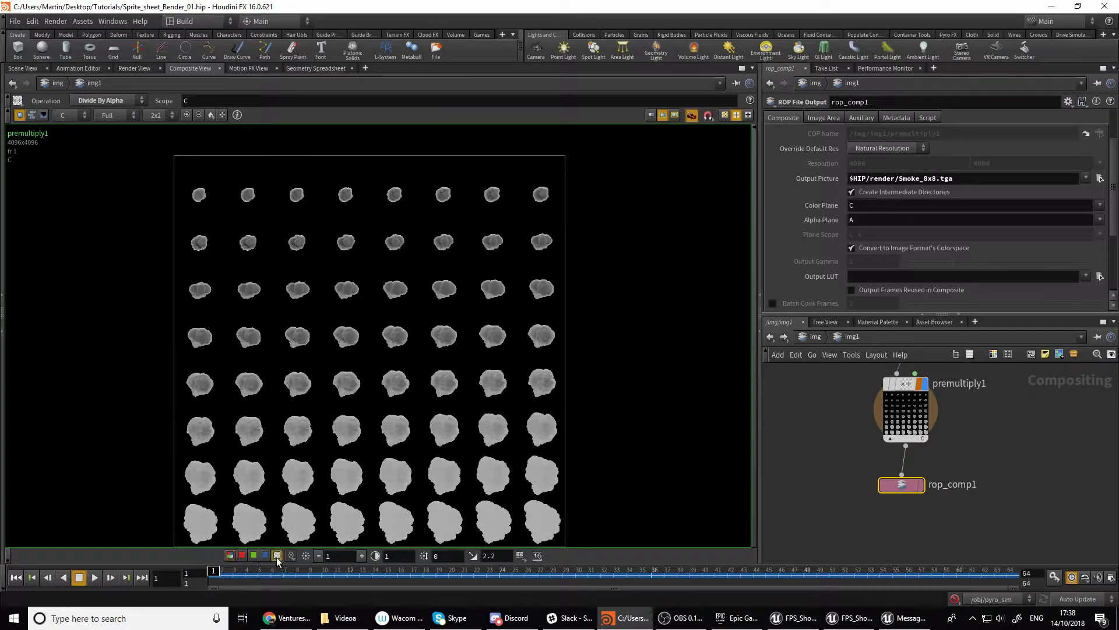
left_click(230, 555)
Render the sprite sheet to disk from the ROP File Output node
scroll(923, 256, "up", 3)
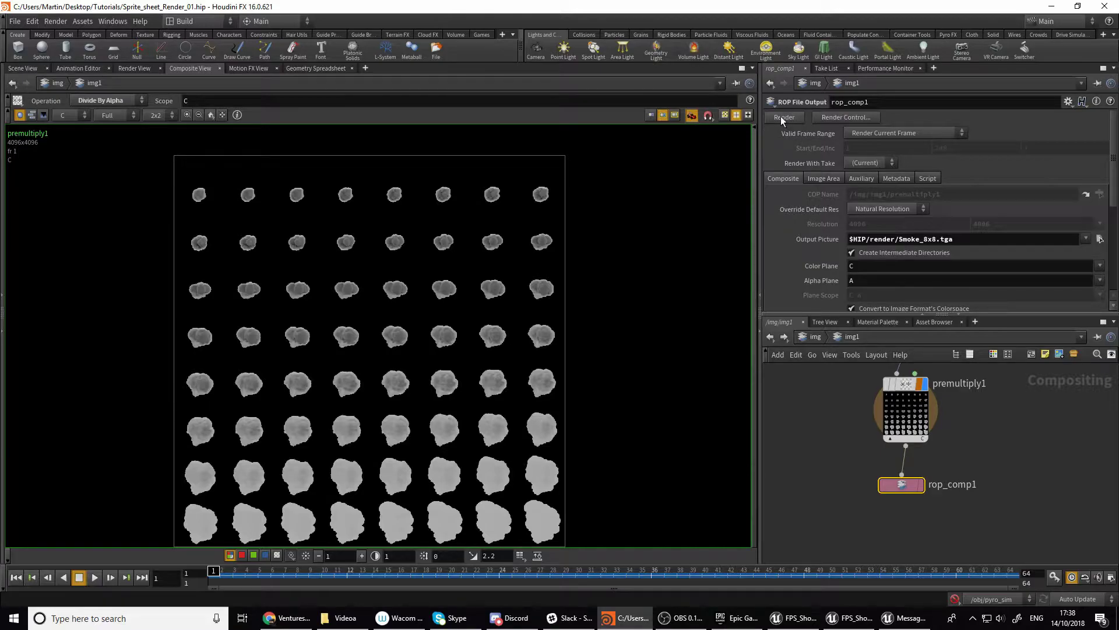
left_click(783, 118)
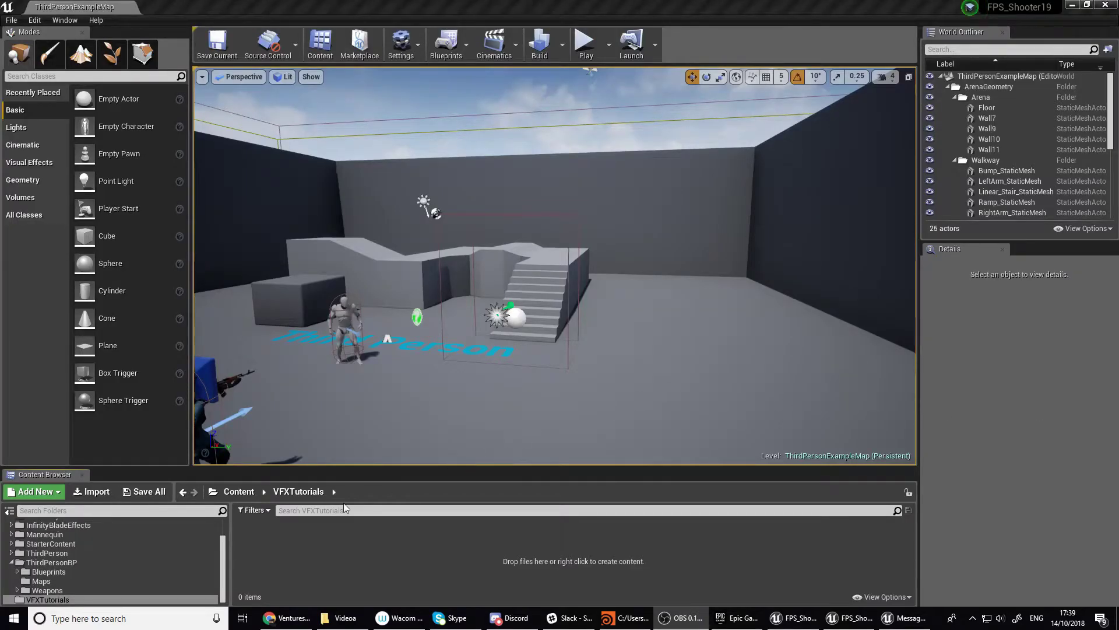
In the Unreal Editor, import Smoke_8x8.tga from the Desktop's Tutorials/render folder into the VFXTutorials content folder
left_click(97, 491)
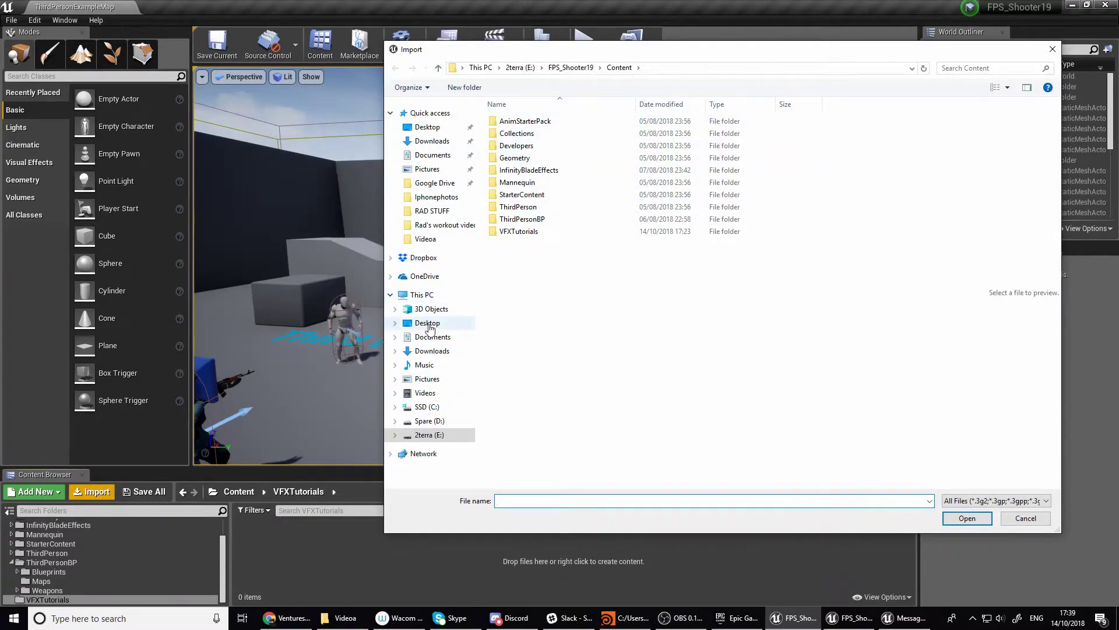
left_click(425, 323)
double_click(543, 287)
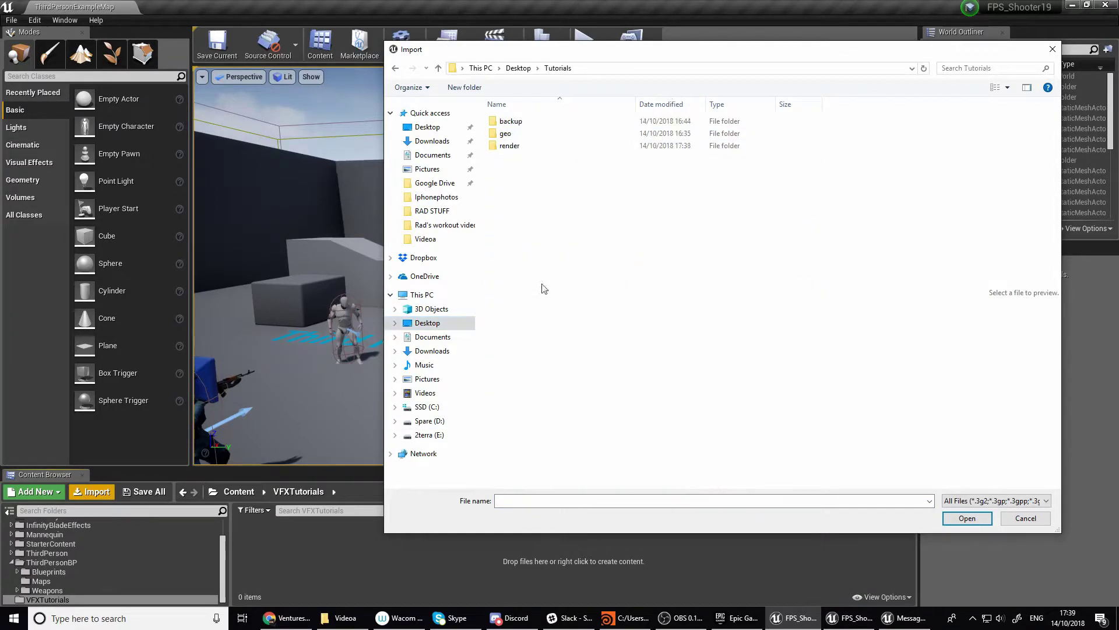
double_click(517, 145)
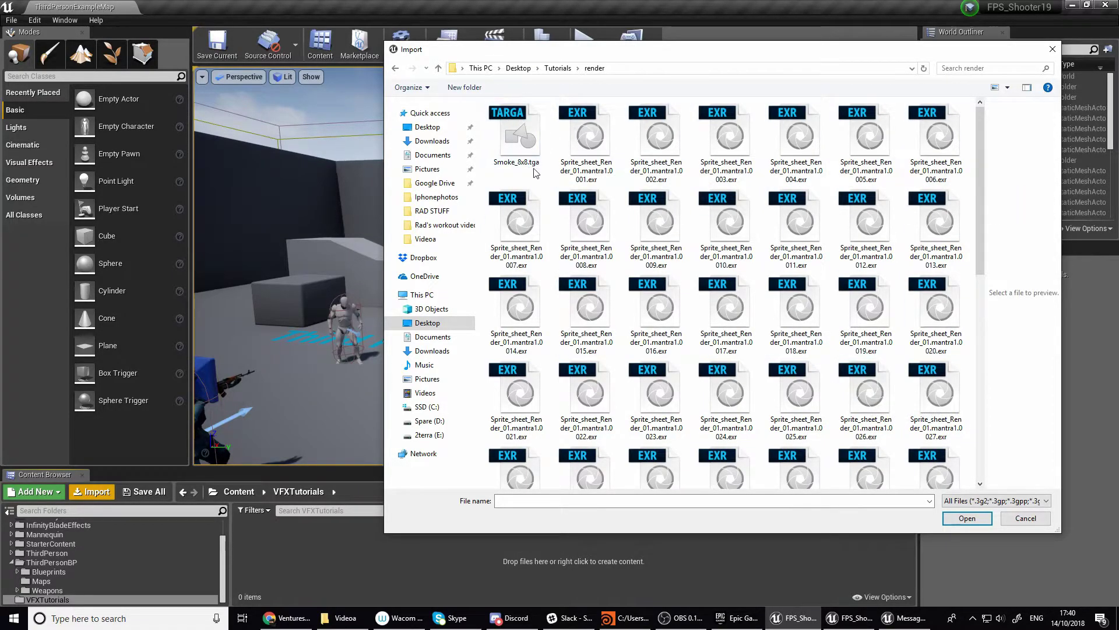
left_click(521, 156)
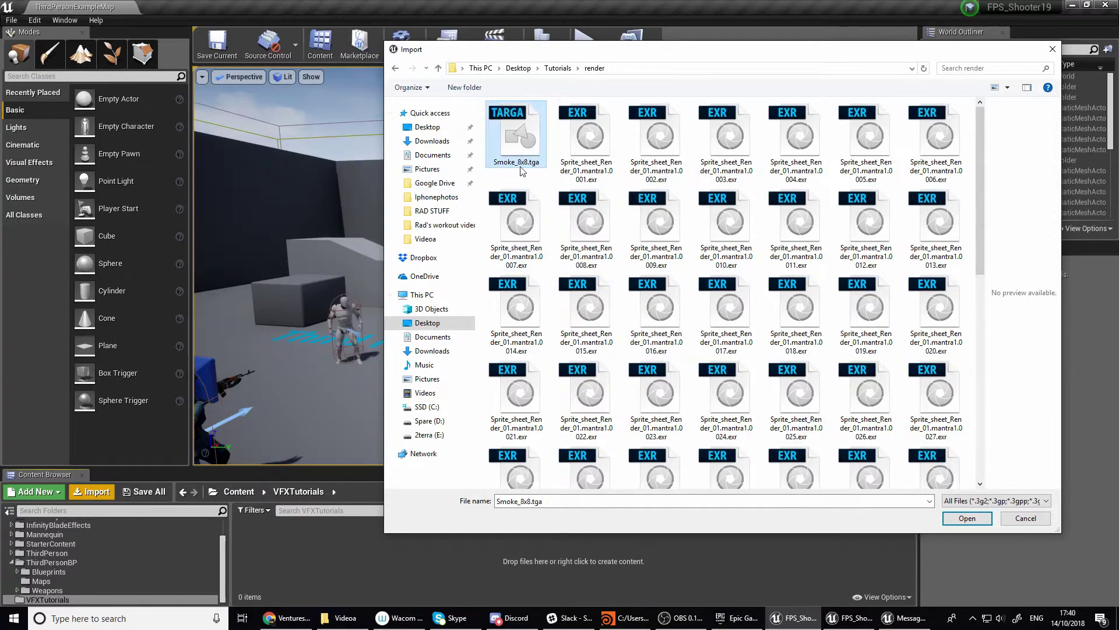
left_click(988, 516)
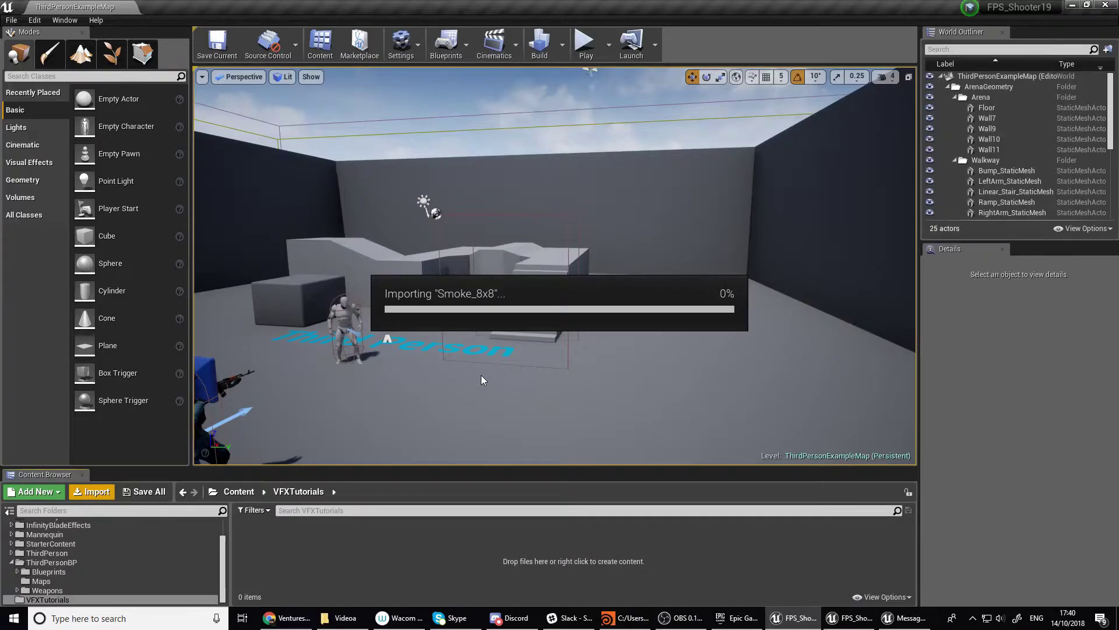
Open the Smoke_8x8 texture and hide its red, green and blue channels to view only the alpha
double_click(260, 559)
left_click(18, 77)
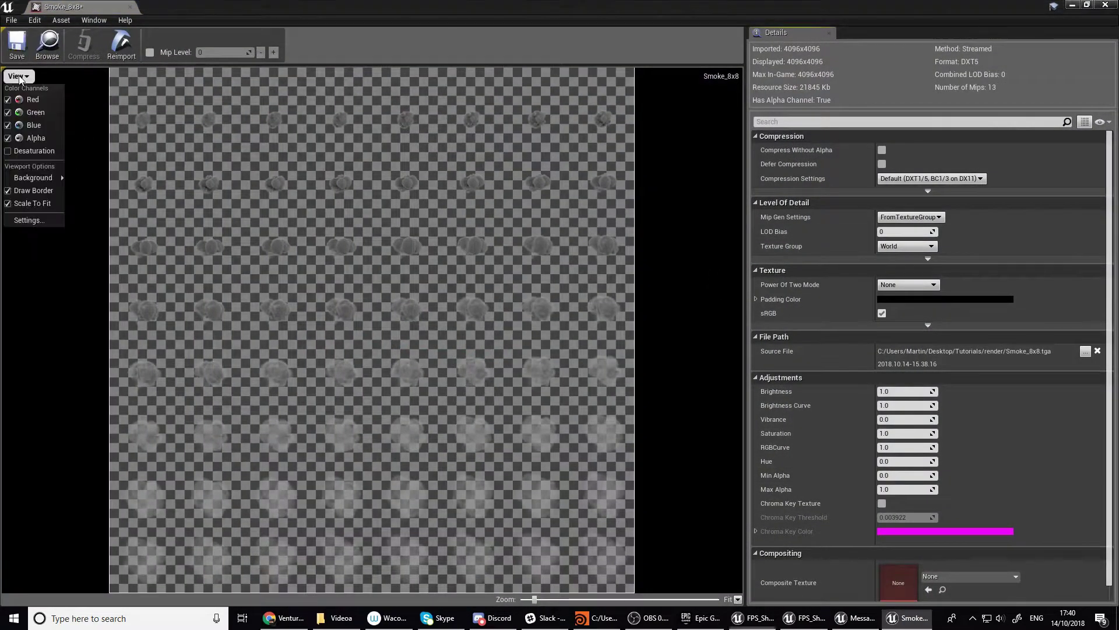
left_click(8, 125)
left_click(7, 112)
left_click(9, 102)
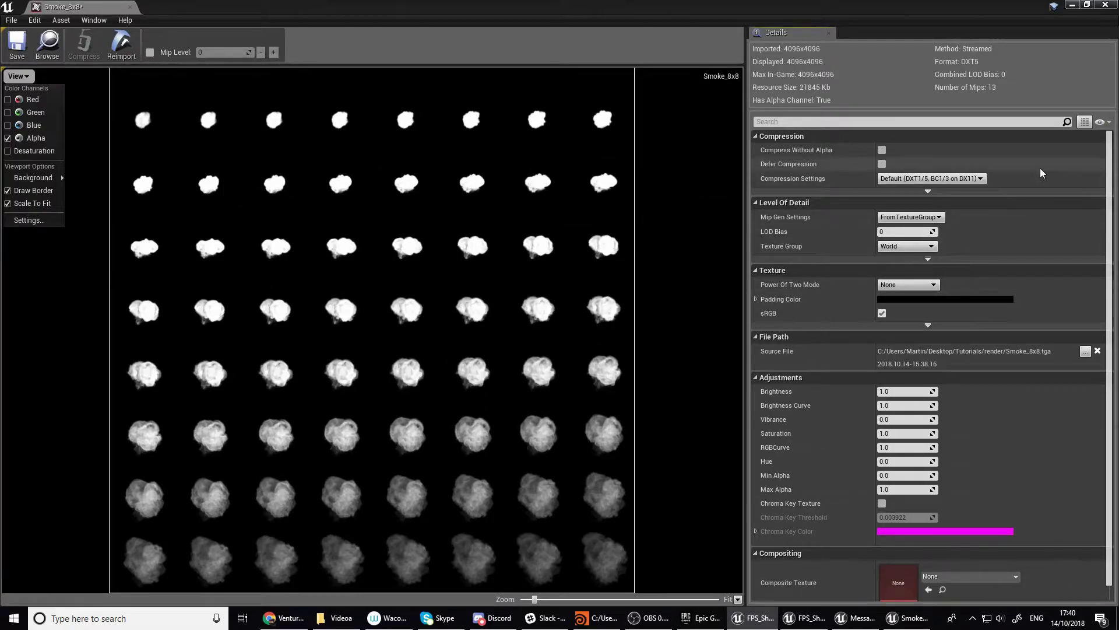
left_click(286, 108)
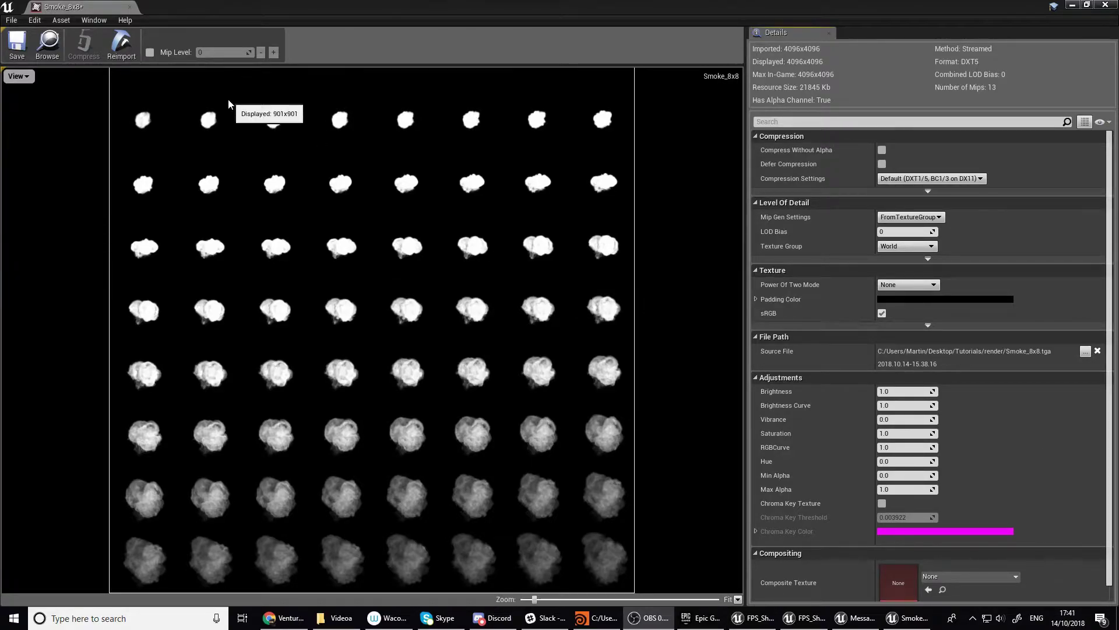
Restore the texture editor to a smaller floating window and enlarge the Content Browser area, leaving no asset selected
left_click(217, 12)
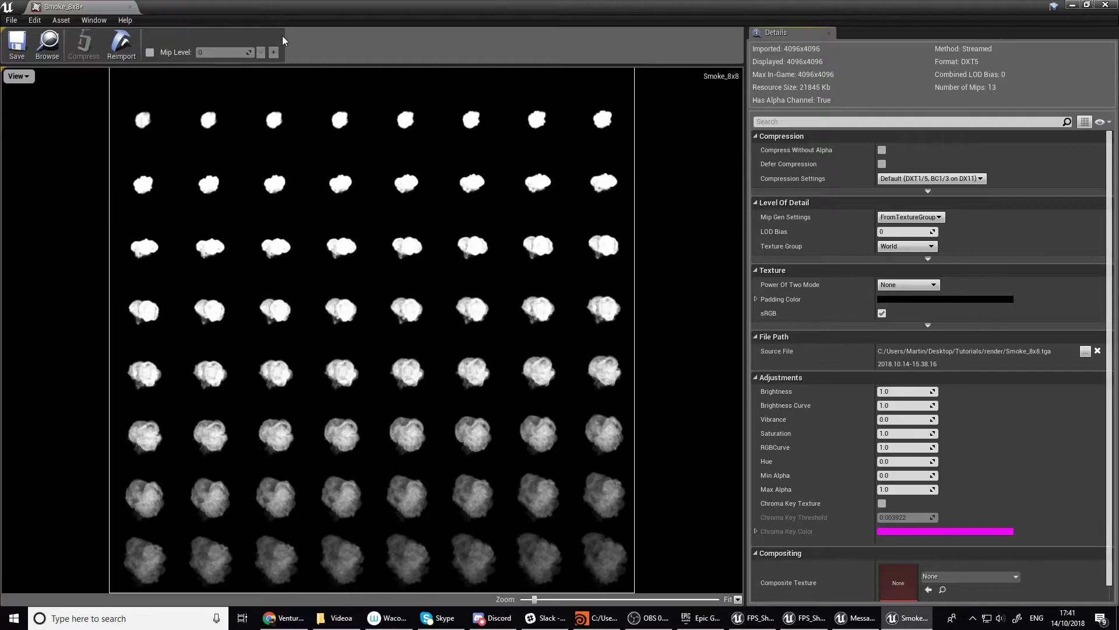
left_click_drag(265, 13, 781, 37)
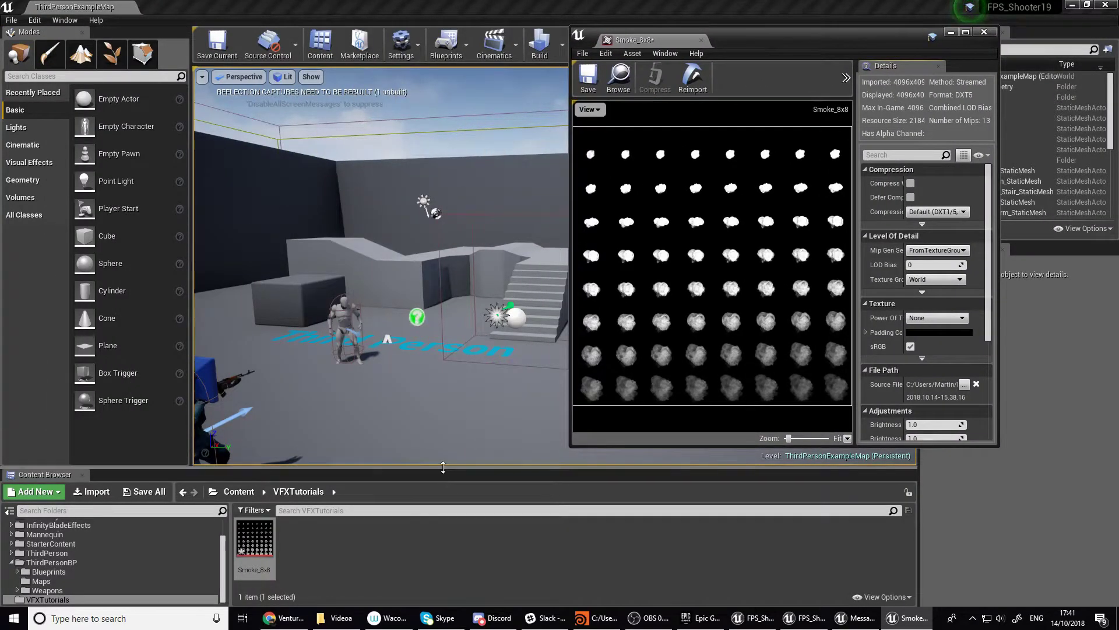
left_click_drag(442, 466, 475, 311)
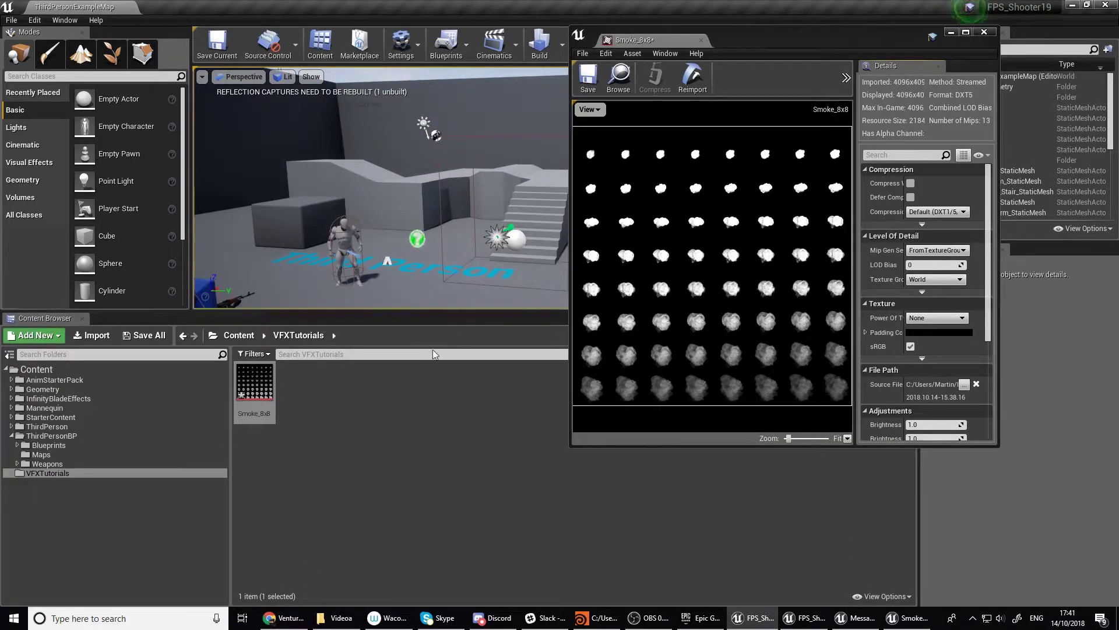
left_click(340, 406)
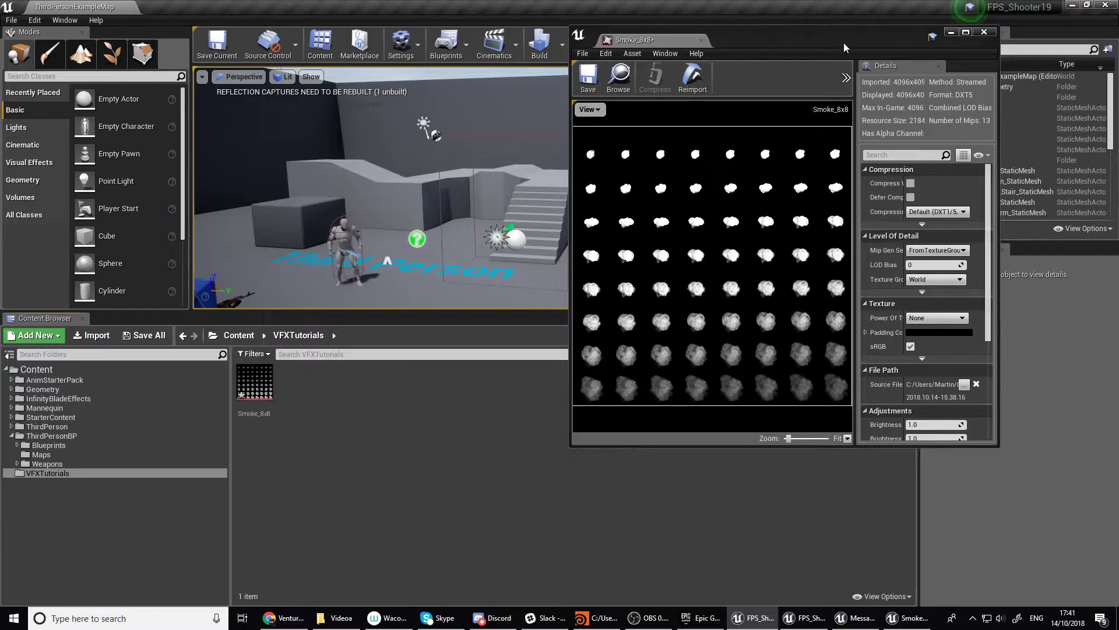
Create a material named M_NewMat in the VFXTutorials folder and open it for editing
left_click_drag(849, 43, 931, 24)
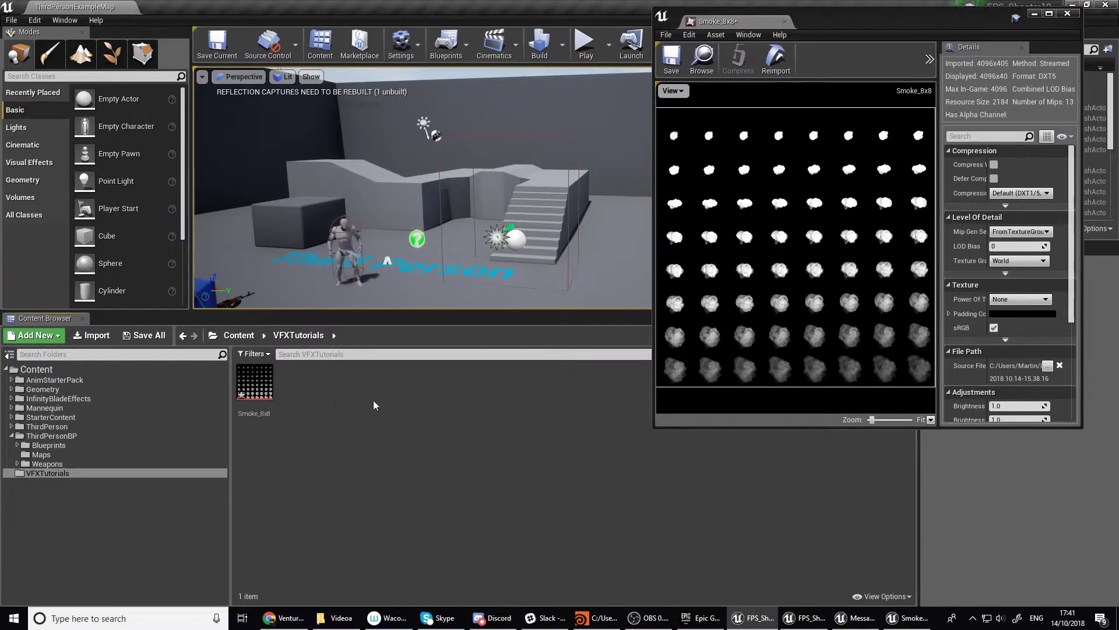
right_click(327, 390)
left_click(392, 202)
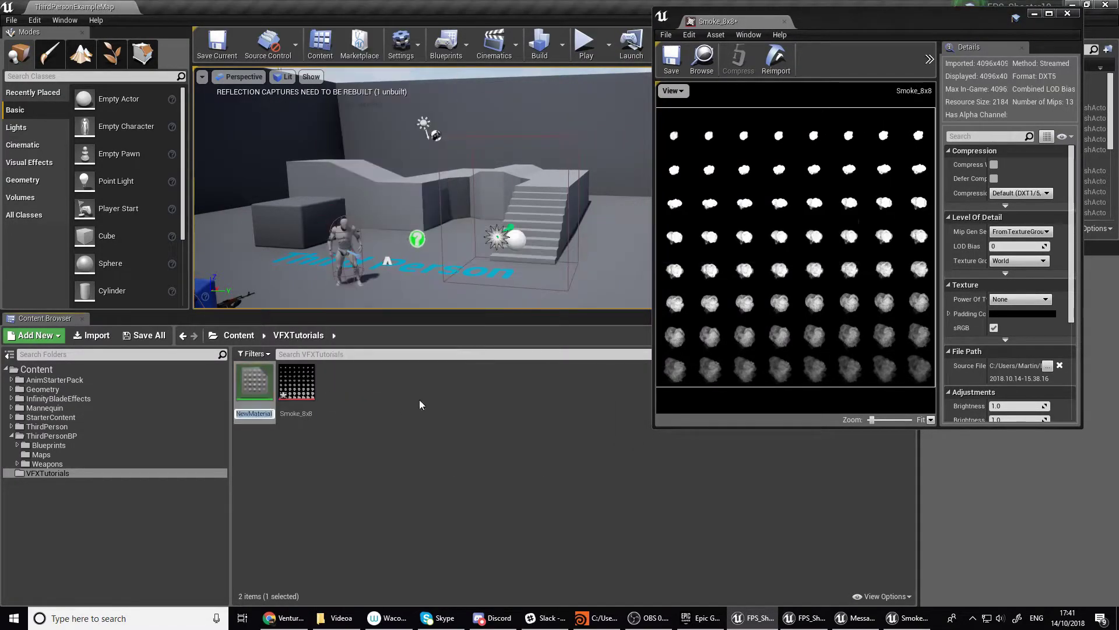
type("M_")
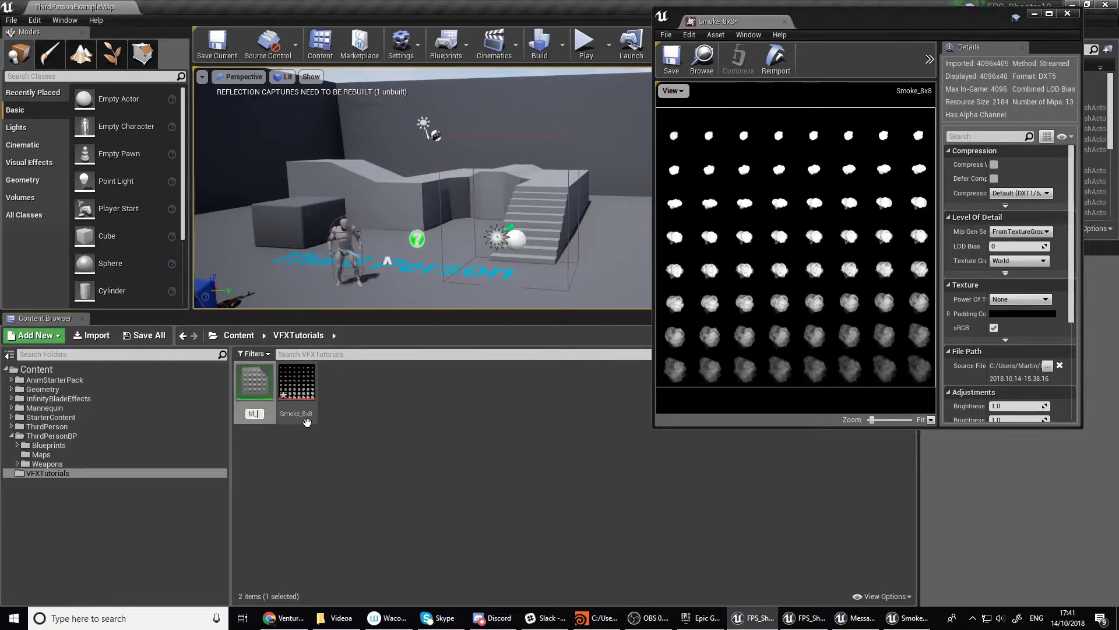
type("NewMat")
key("Return")
double_click(270, 382)
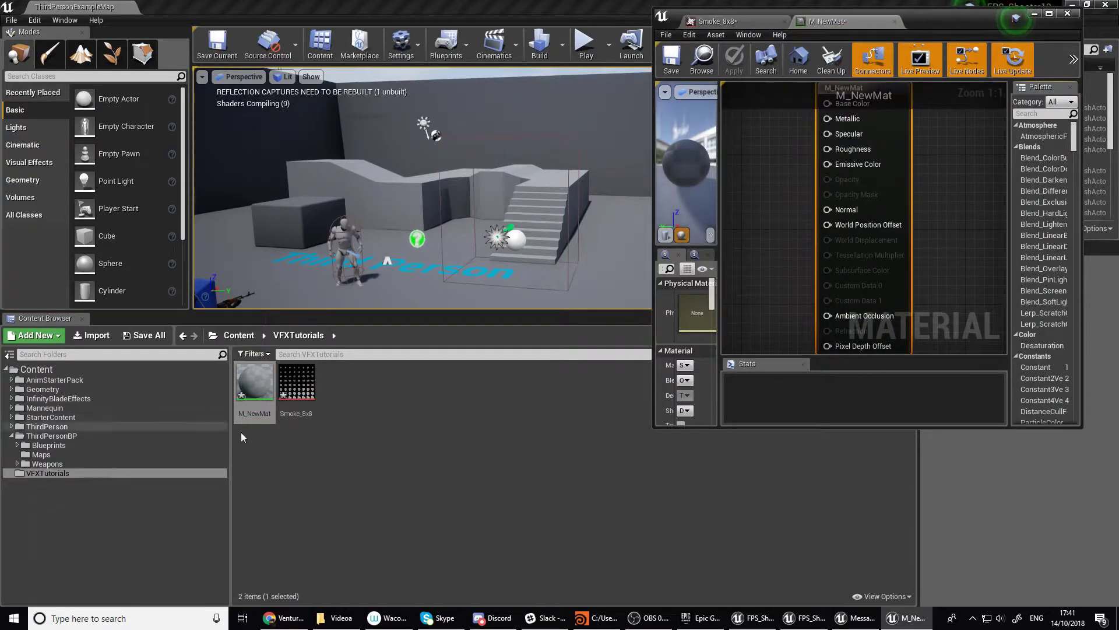
Add the Smoke_8x8 texture to the material graph, connecting its color output to Base Color and its alpha to Opacity
left_click_drag(296, 385, 771, 170)
right_click_drag(786, 191, 951, 225)
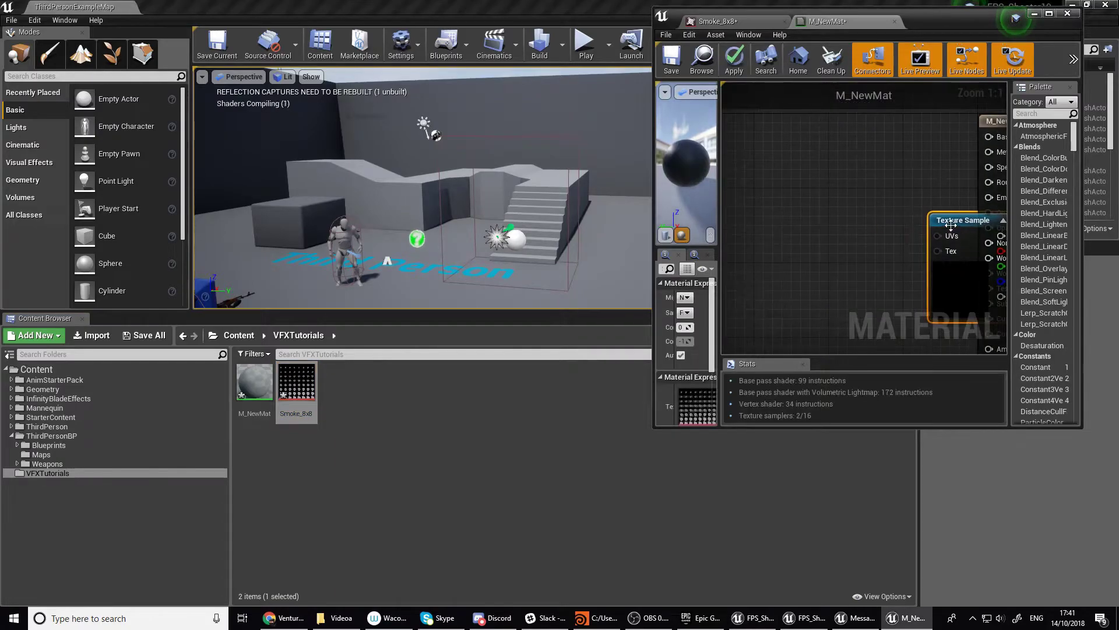
left_click_drag(951, 226, 988, 136)
right_click_drag(924, 229, 844, 208)
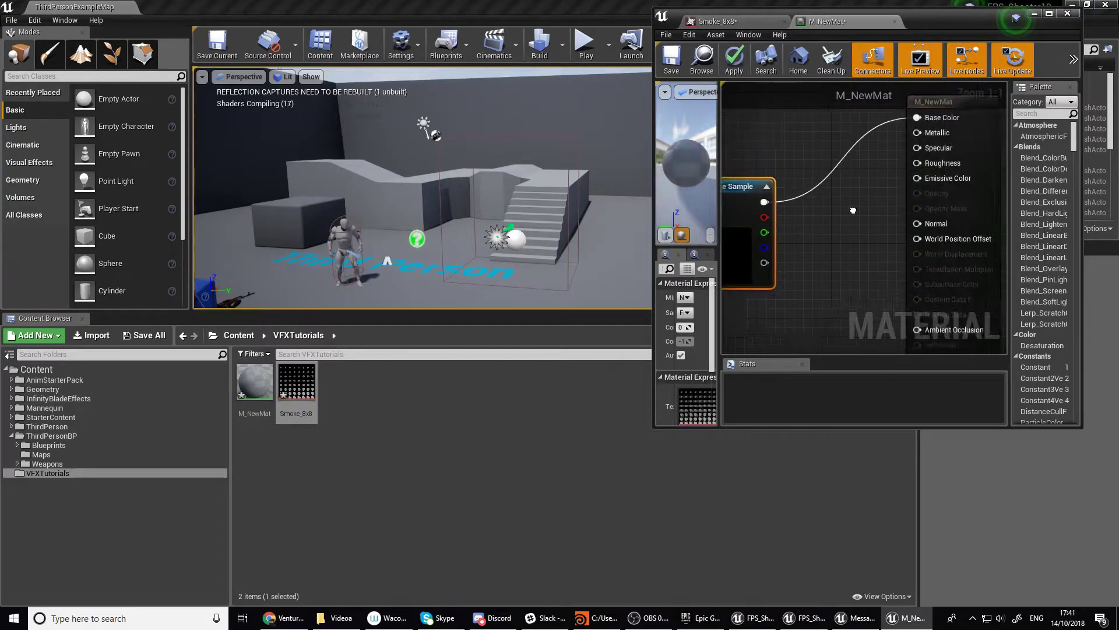
scroll(809, 230, "down", 1)
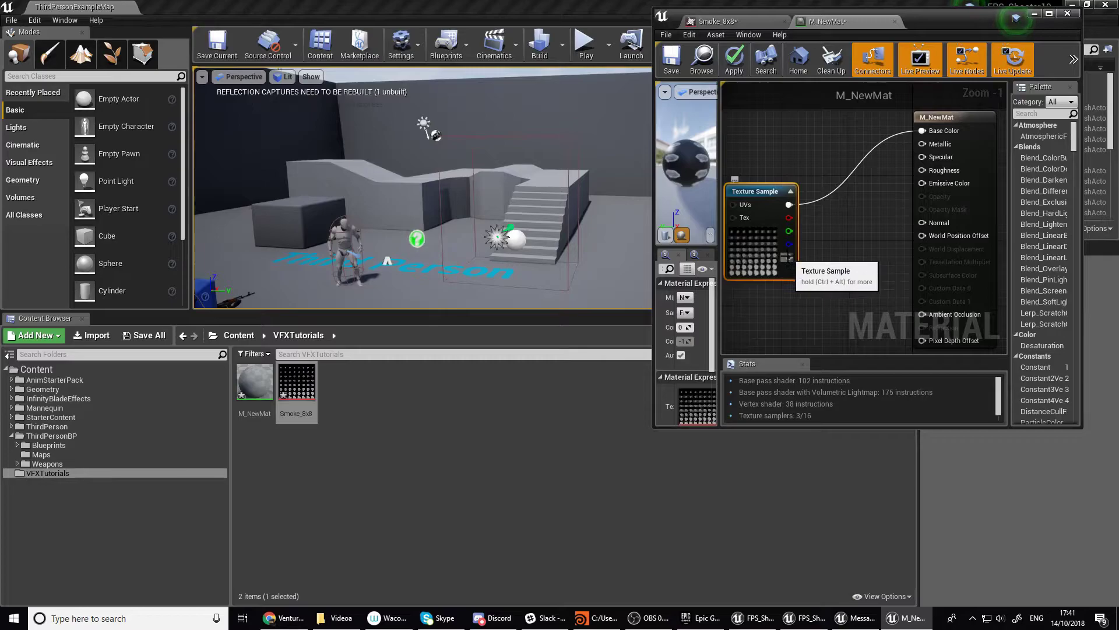
left_click_drag(789, 257, 923, 196)
left_click(933, 197)
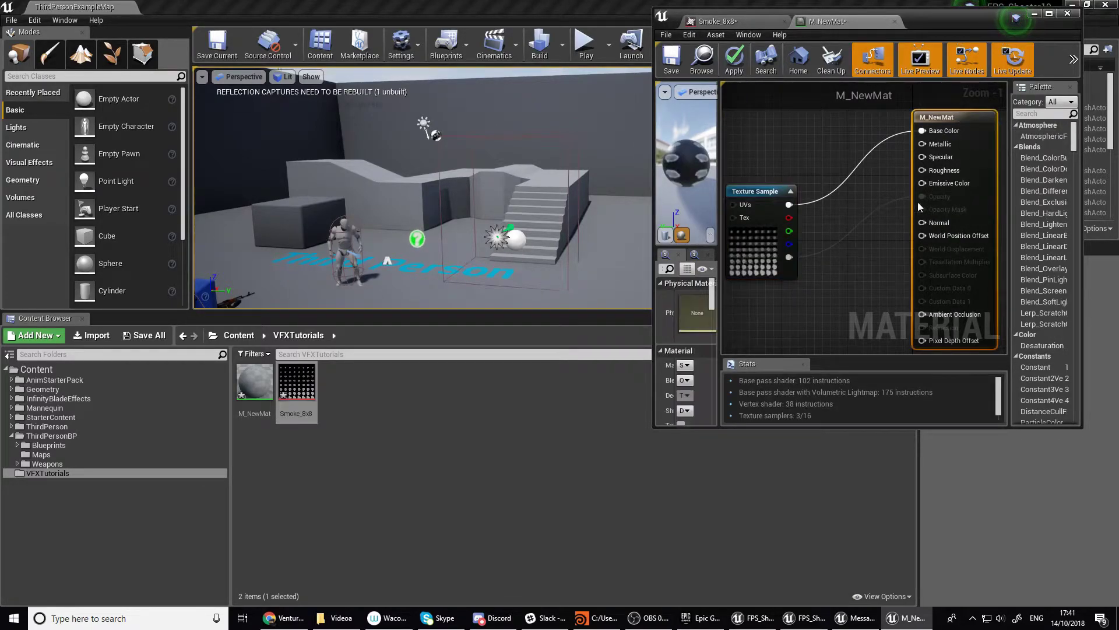
Maximize the material editor and set the material's Blend Mode to Translucent
double_click(959, 16)
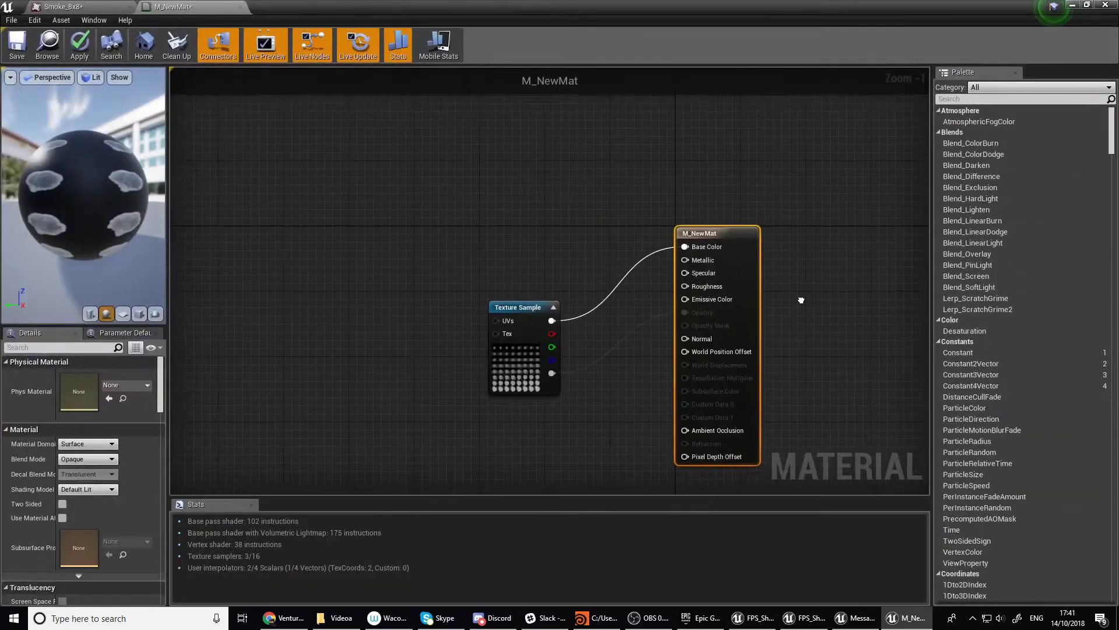
right_click_drag(801, 299, 804, 295)
right_click_drag(737, 260, 832, 197)
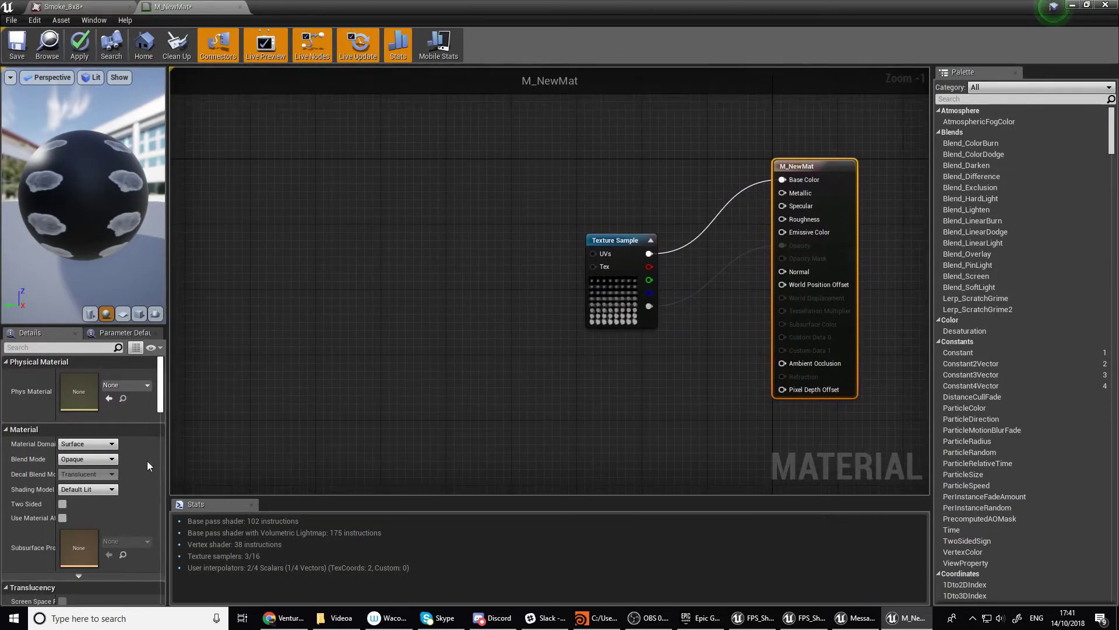
left_click(98, 460)
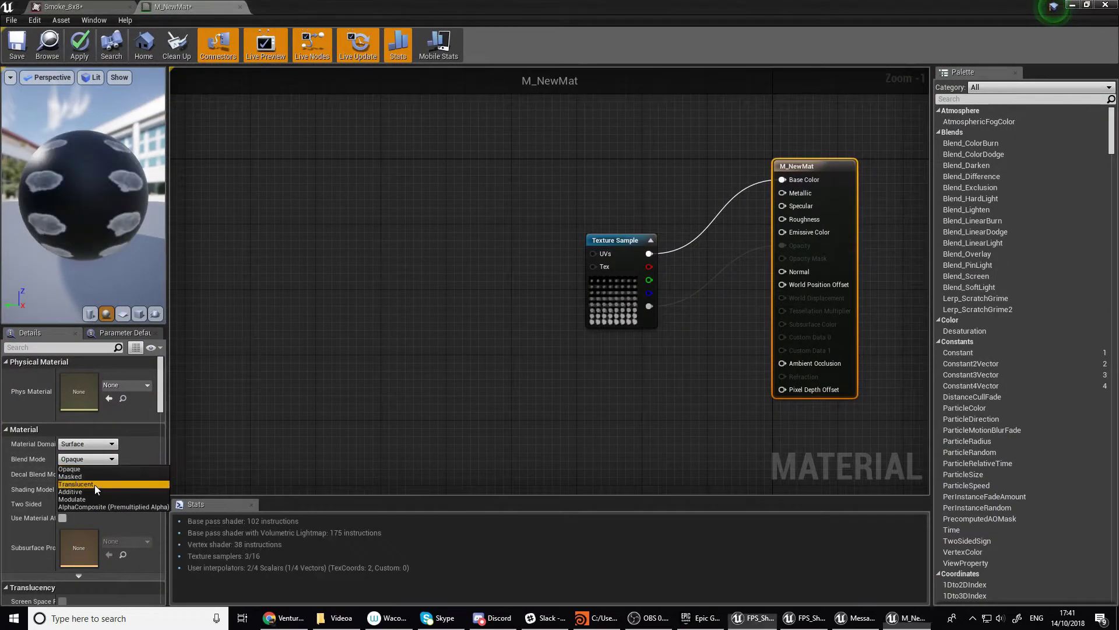
left_click(95, 485)
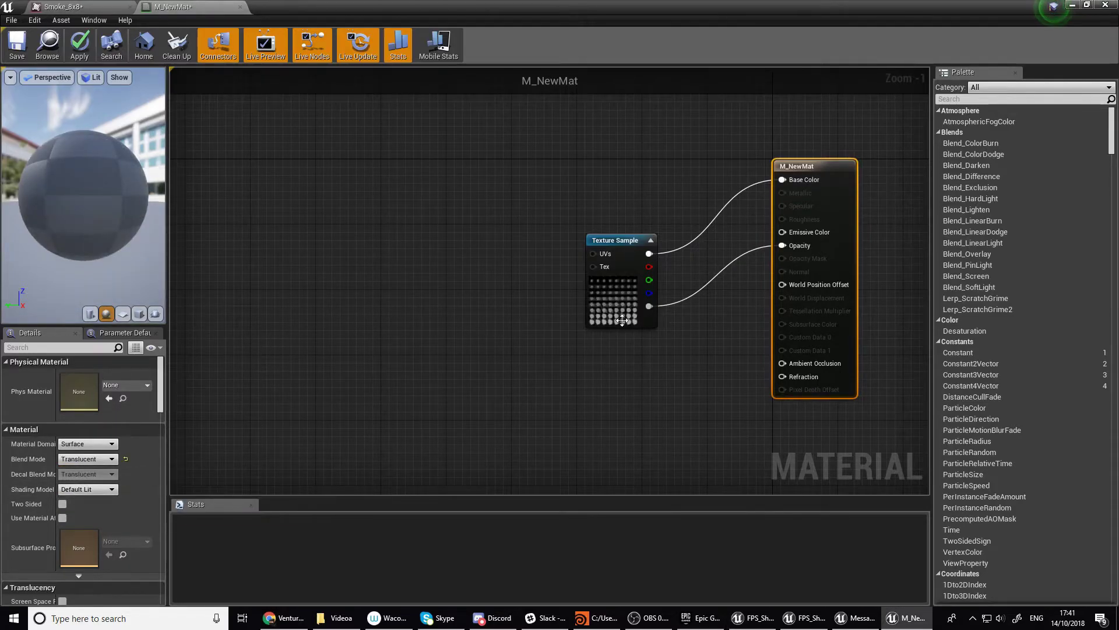
Make room around the Texture Sample and add a Particle Color node and two Multiply nodes
left_click_drag(623, 320, 508, 312)
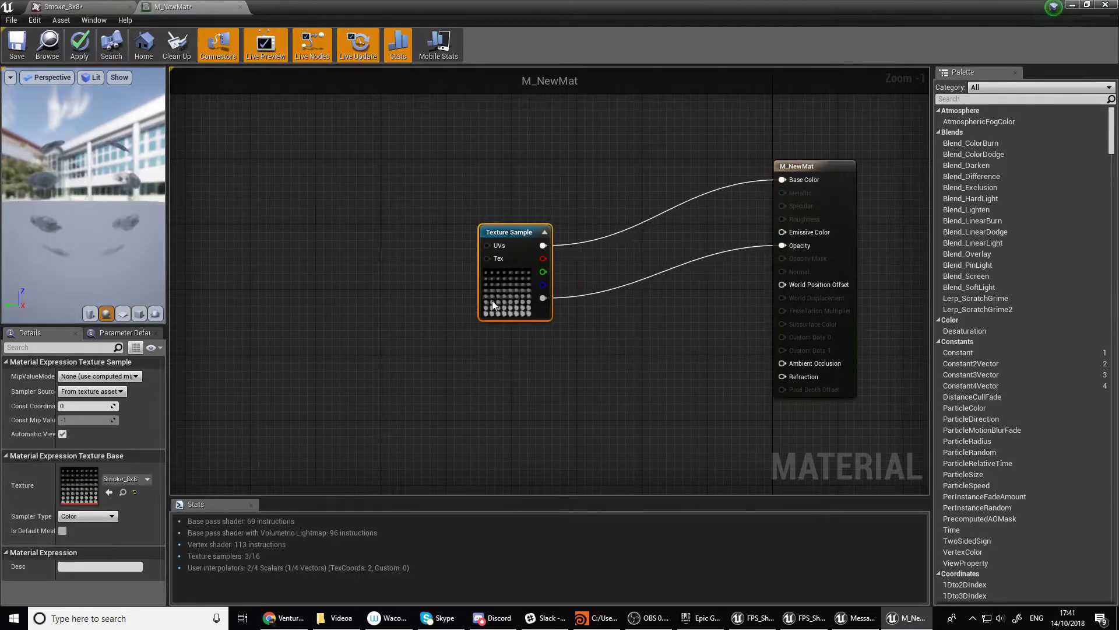
right_click_drag(524, 157, 519, 191)
right_click(525, 159)
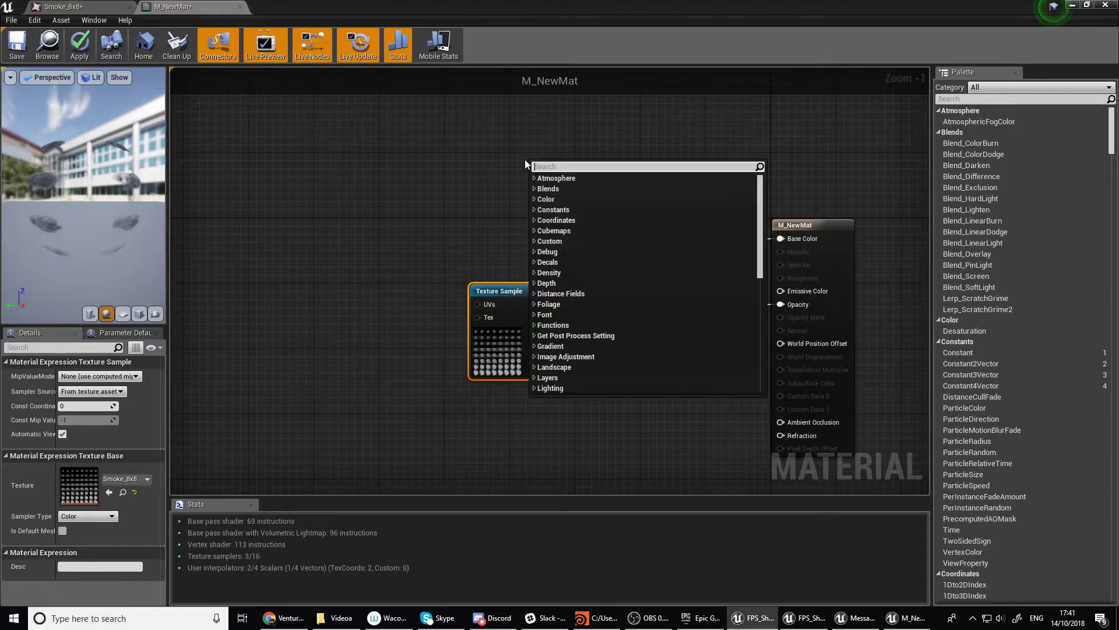
type("particle color")
key("Return")
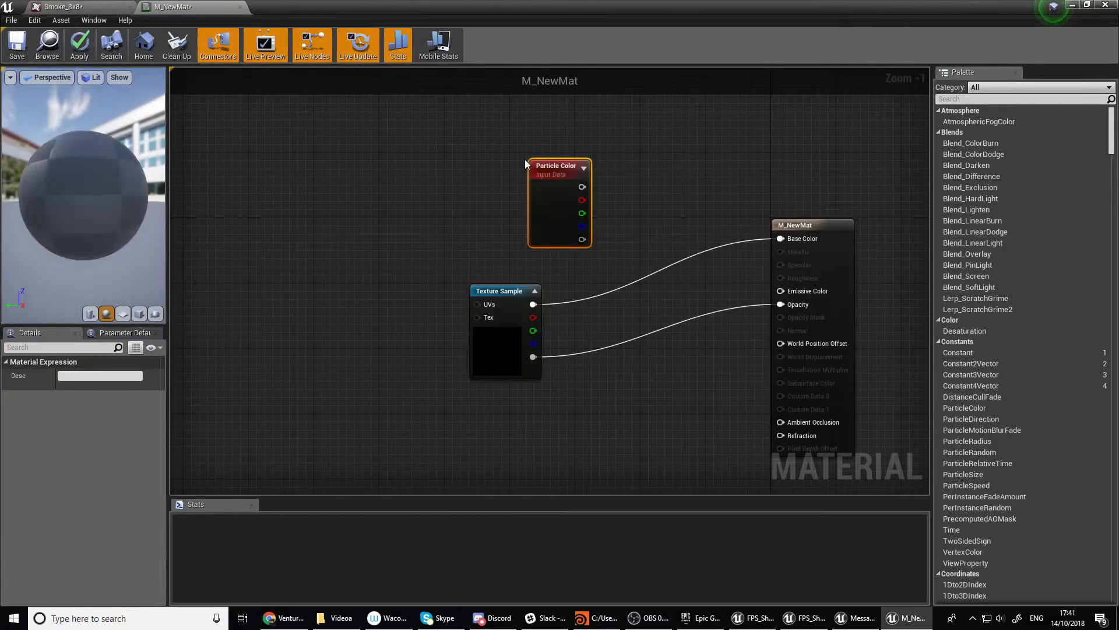
left_click(652, 218)
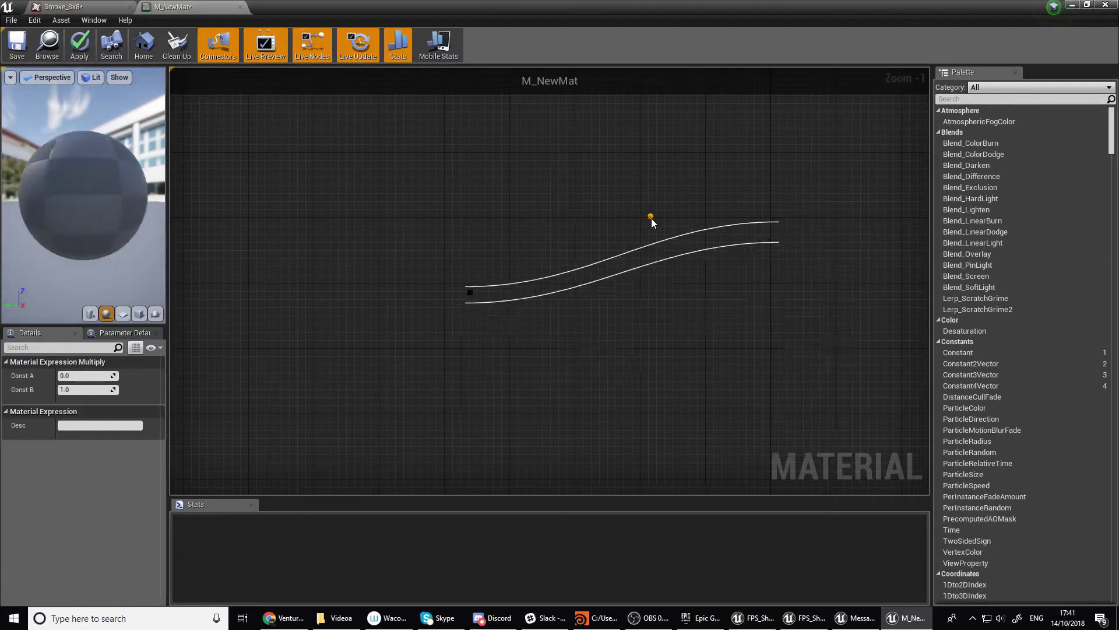
left_click(649, 306)
Multiply the Particle Color and texture colors into Base Color, and their alpha channels into Opacity
left_click_drag(700, 238, 781, 238)
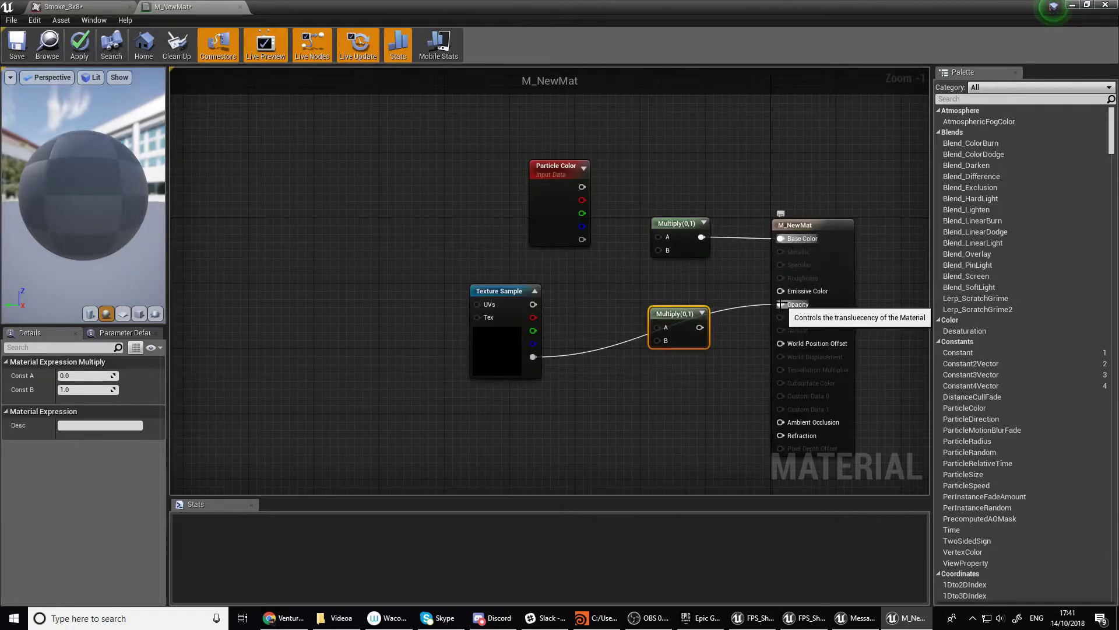
left_click_drag(781, 304, 581, 239)
left_click_drag(533, 357, 658, 340)
left_click_drag(658, 237, 582, 187)
left_click_drag(533, 304, 657, 250)
left_click_drag(544, 189, 508, 200)
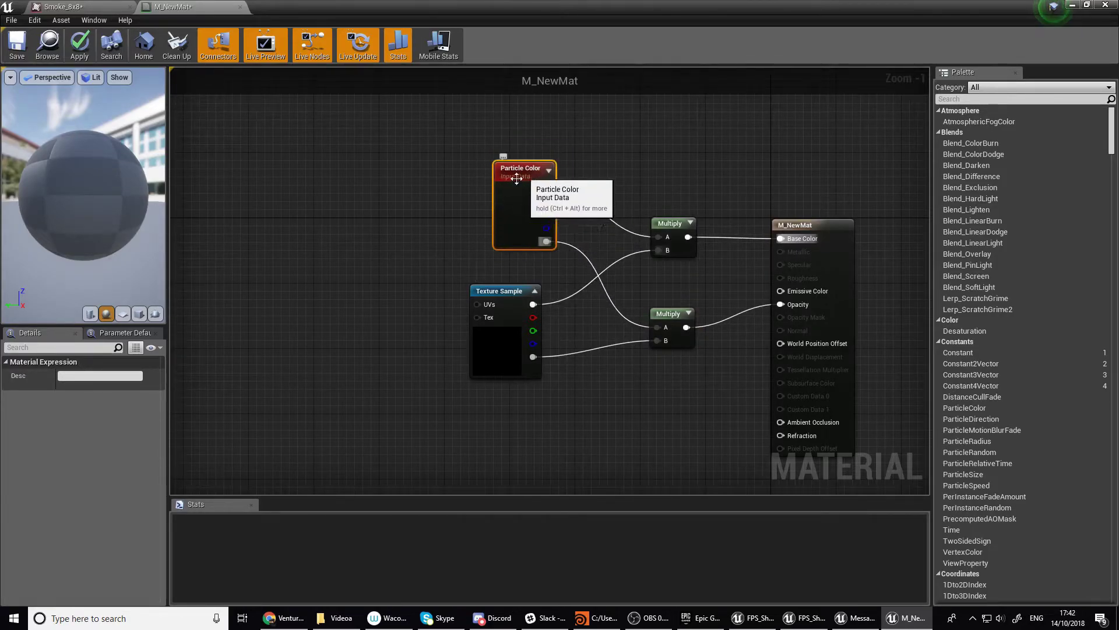
right_click(430, 149)
type("parti")
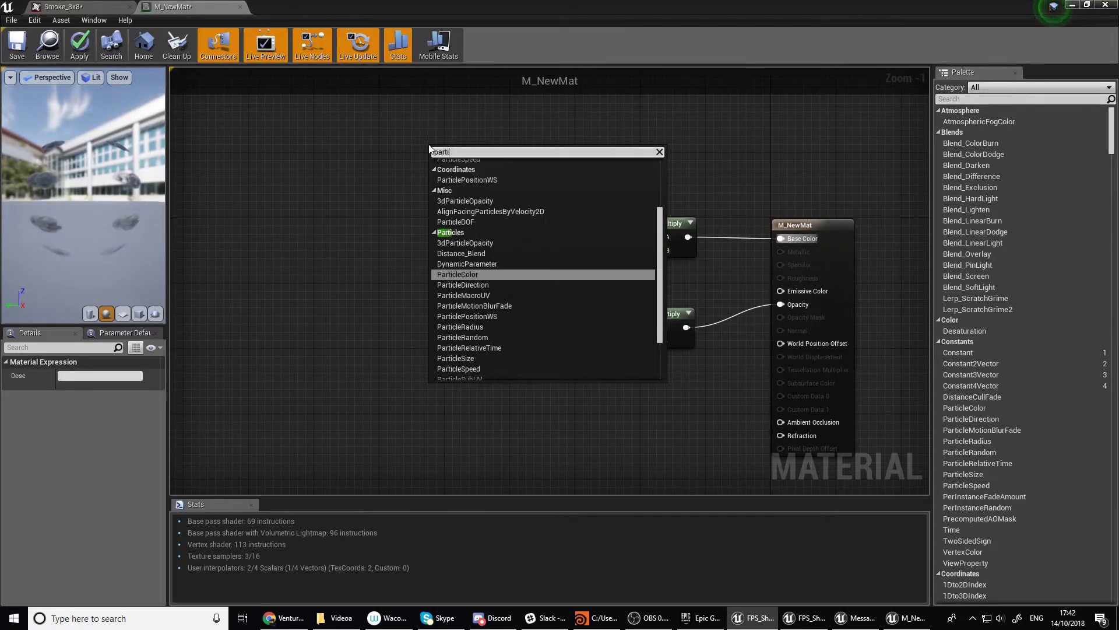
scroll(495, 271, "down", 3)
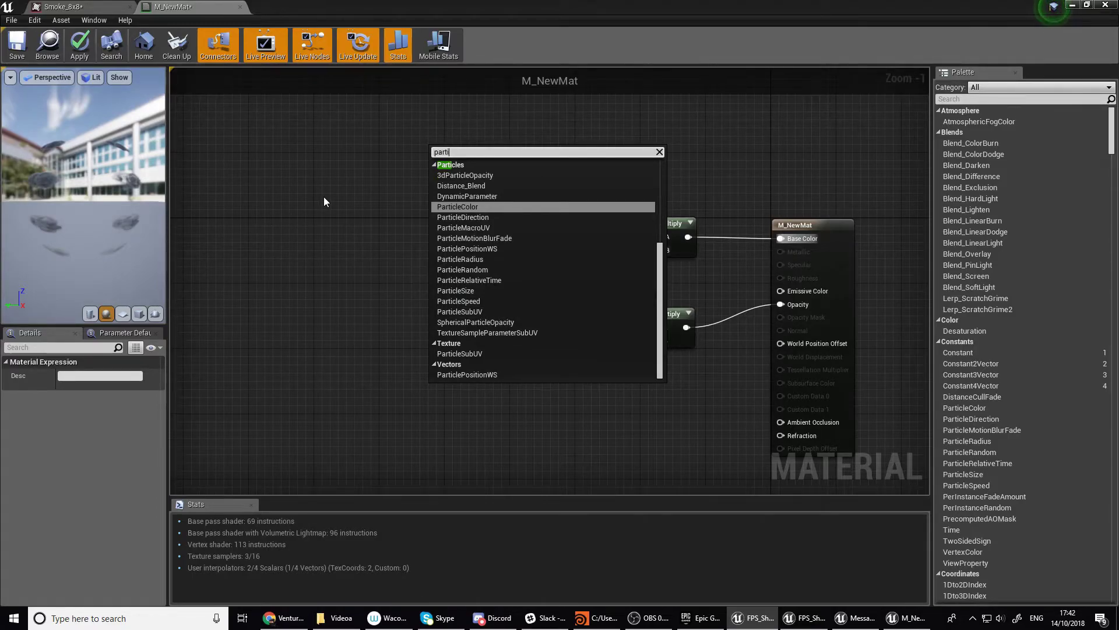
key("Return")
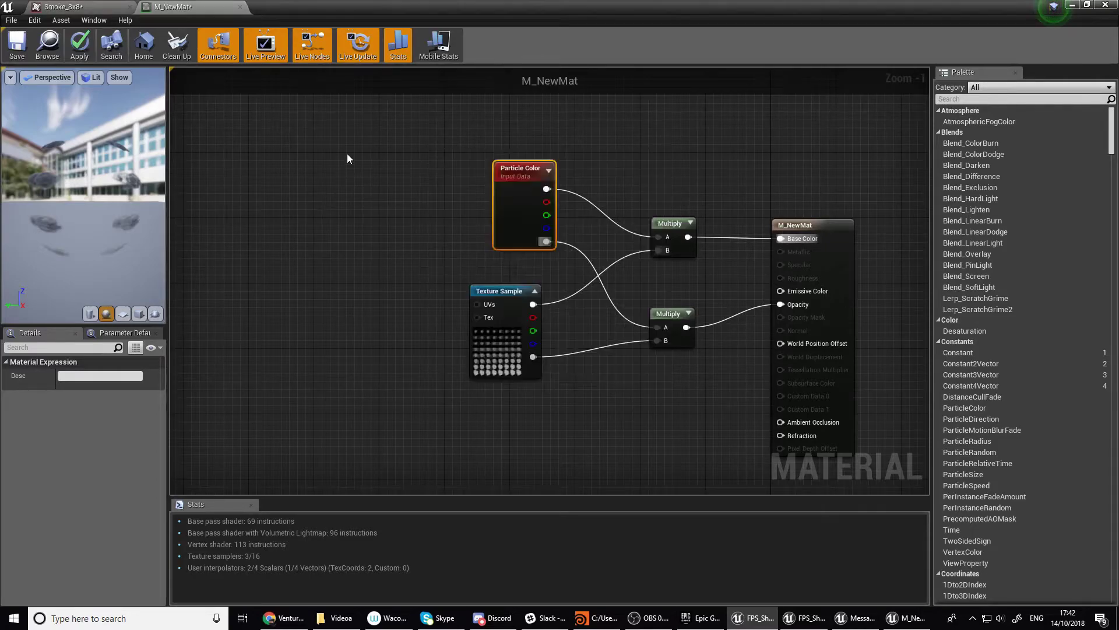
left_click(347, 153)
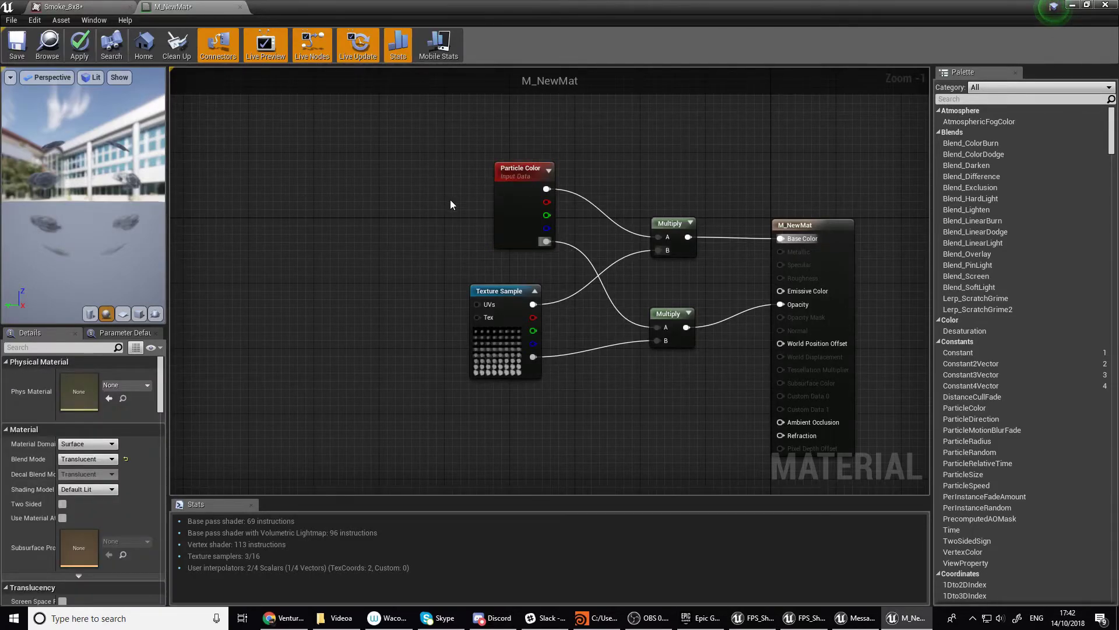
Align the Particle Color node directly above the Texture Sample node
left_click(492, 205)
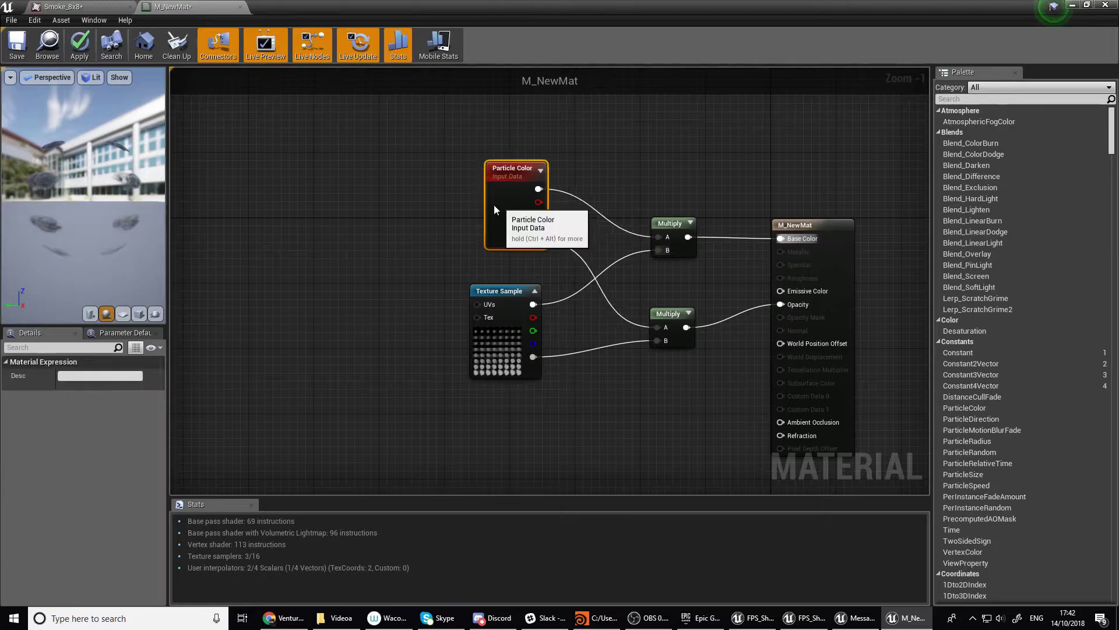
left_click_drag(492, 205, 466, 197)
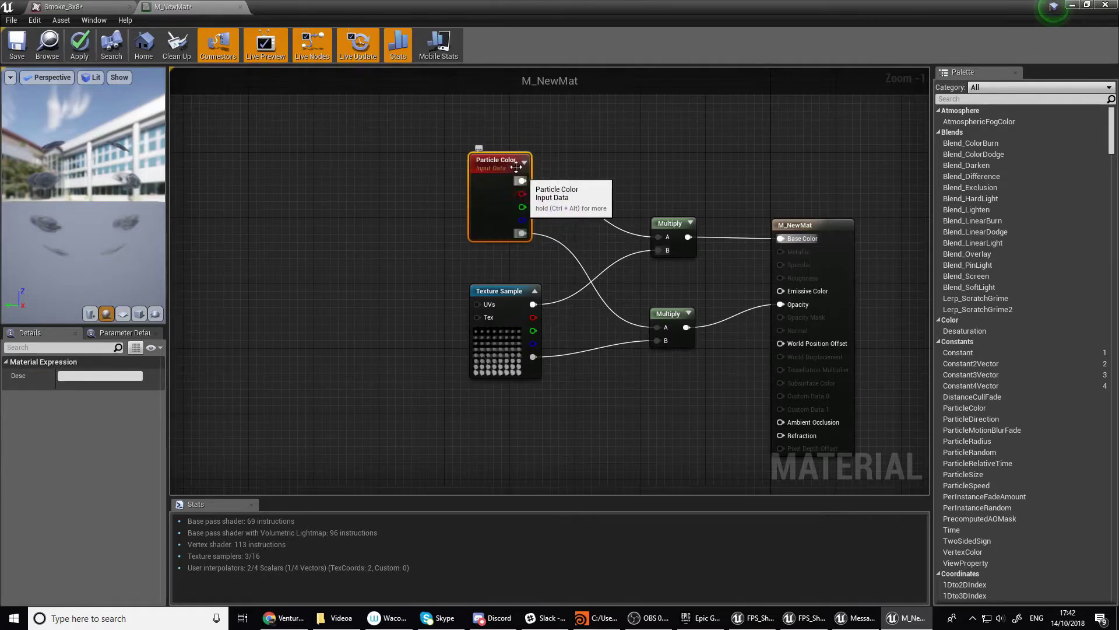
right_click_drag(363, 190, 516, 223)
Add a Dynamic Parameter node, place it below the Texture Sample, and delete it again
right_click(432, 233)
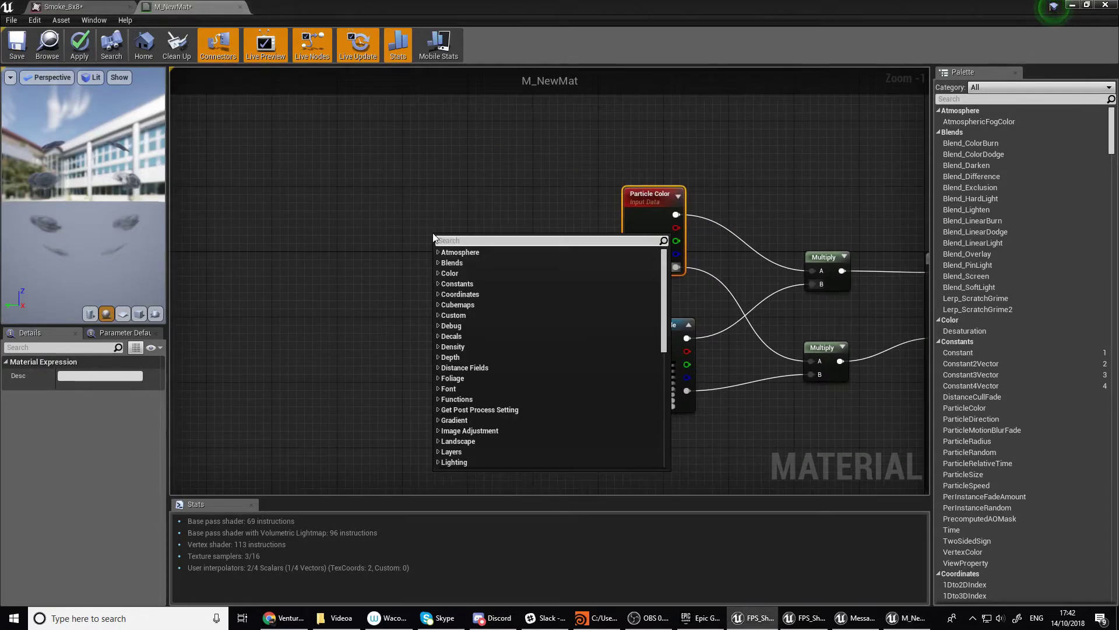
type("dyan")
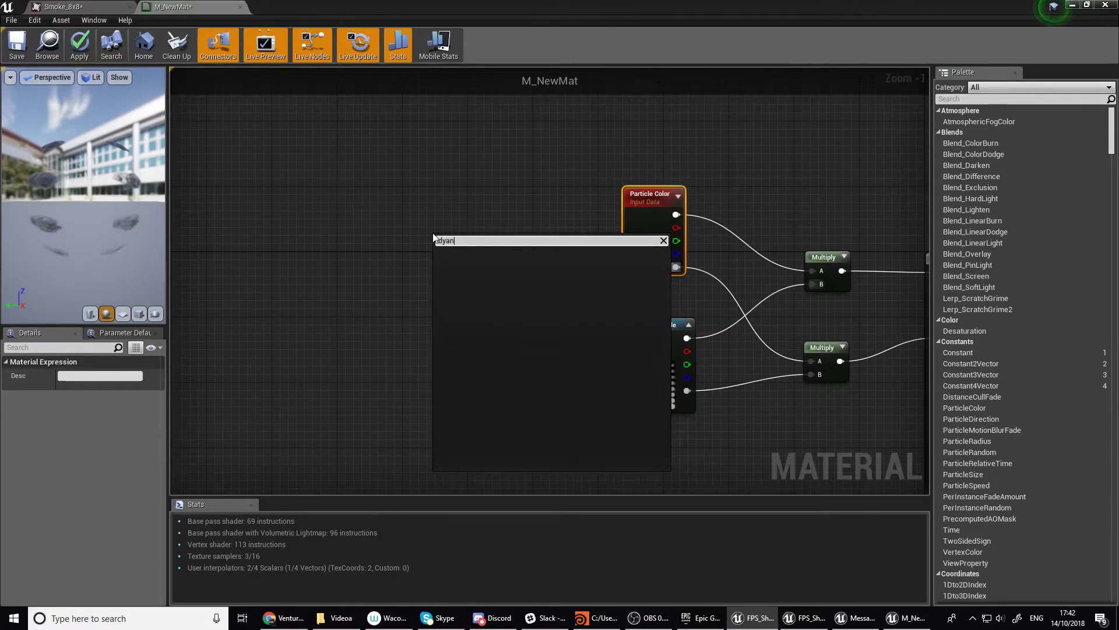
key("BackSpace")
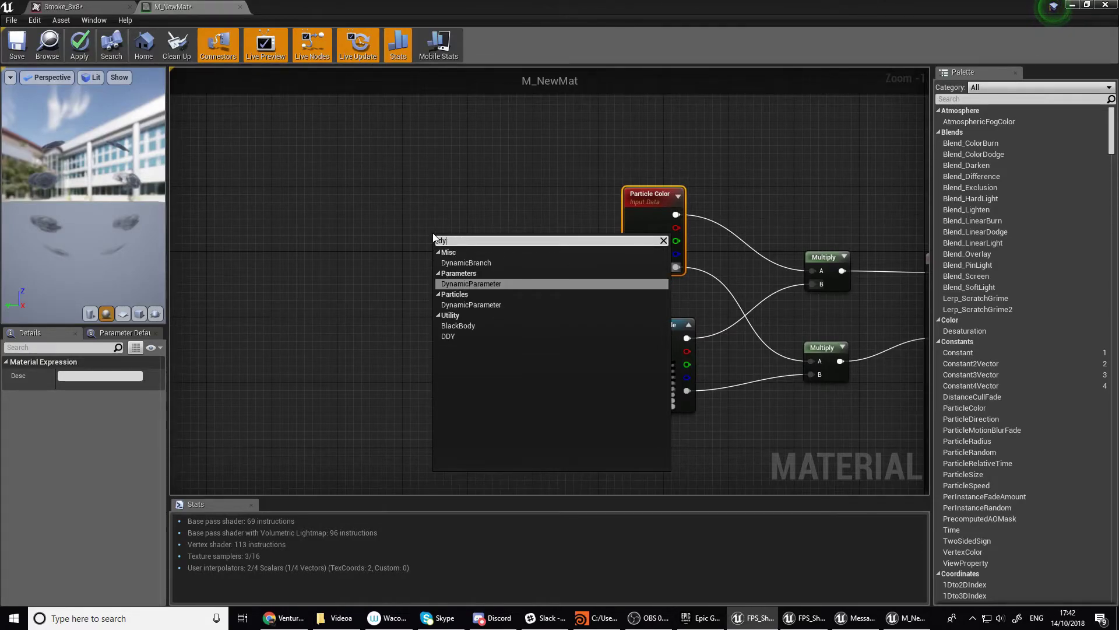
key("Return")
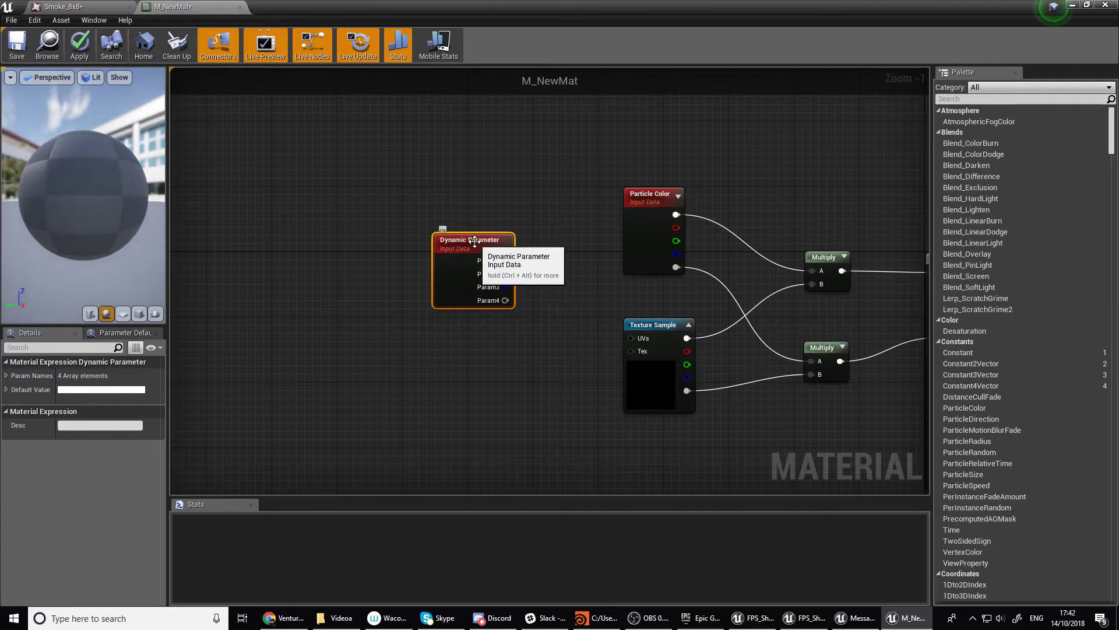
left_click_drag(470, 241, 489, 211)
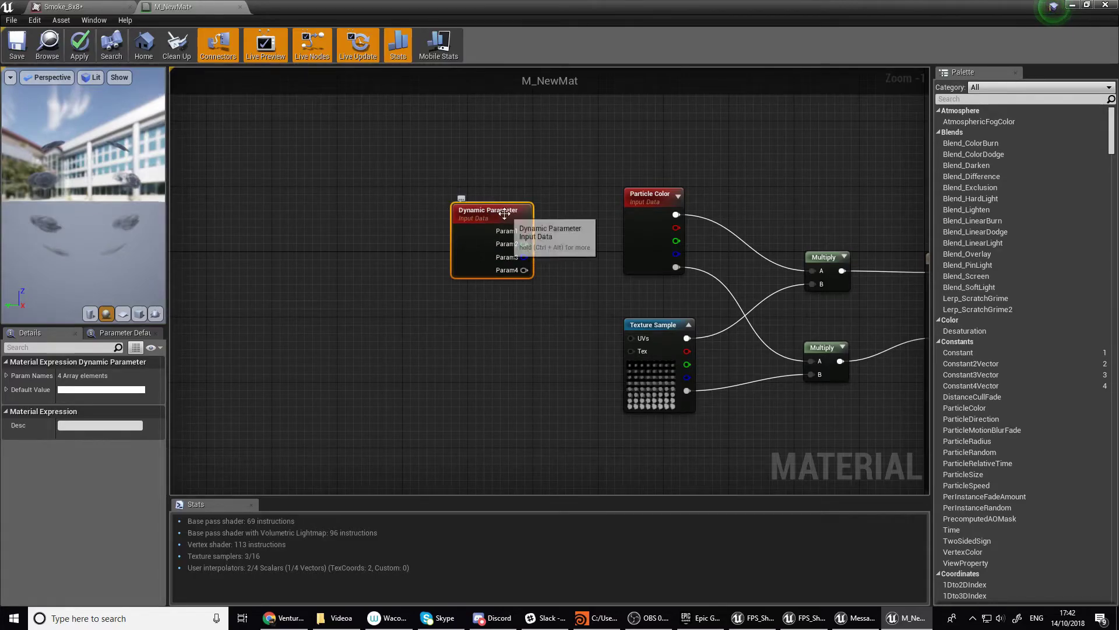
left_click_drag(489, 211, 358, 301)
right_click_drag(544, 352, 457, 290)
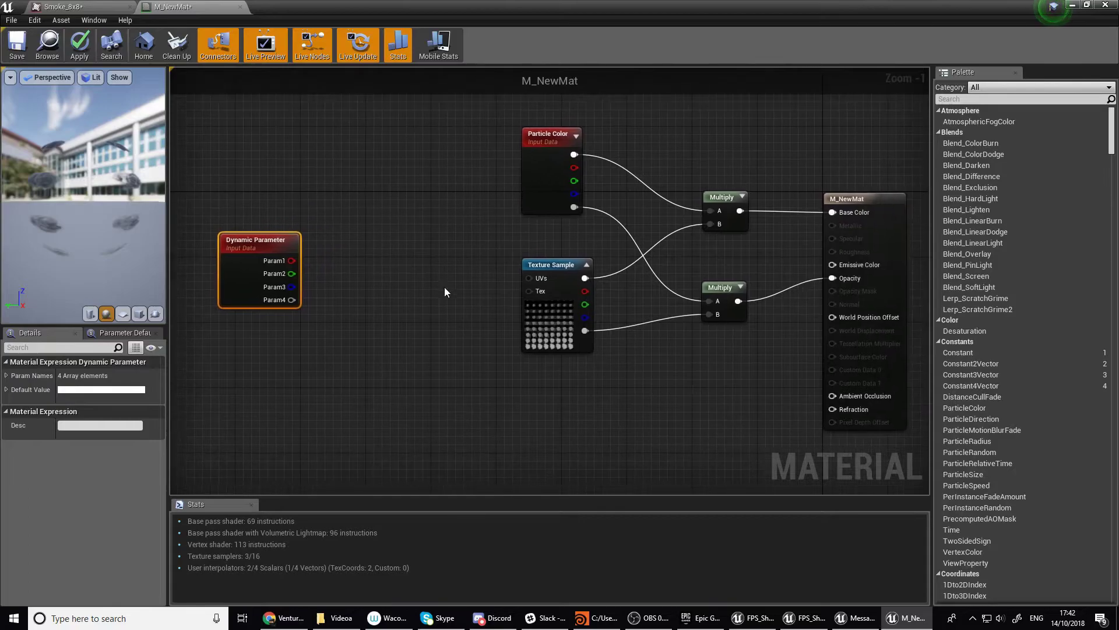
left_click_drag(256, 246, 478, 416)
right_click_drag(554, 402, 557, 328)
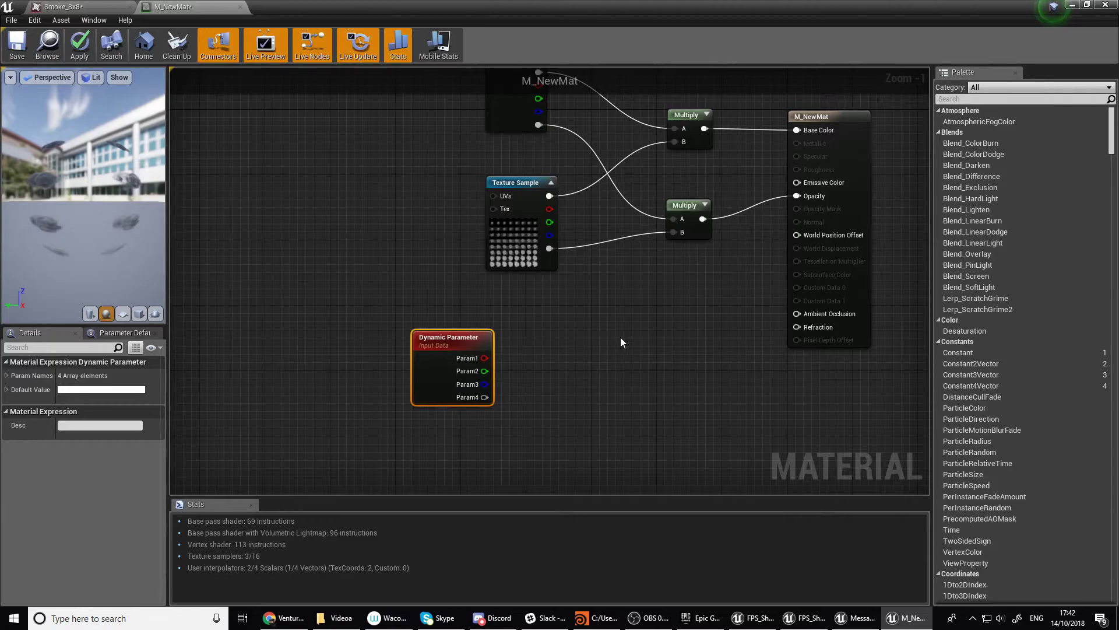
key("Delete")
Preview the material on a plane turned to show the smoke frames, and save M_NewMat
right_click_drag(620, 284, 566, 366)
left_click(122, 314)
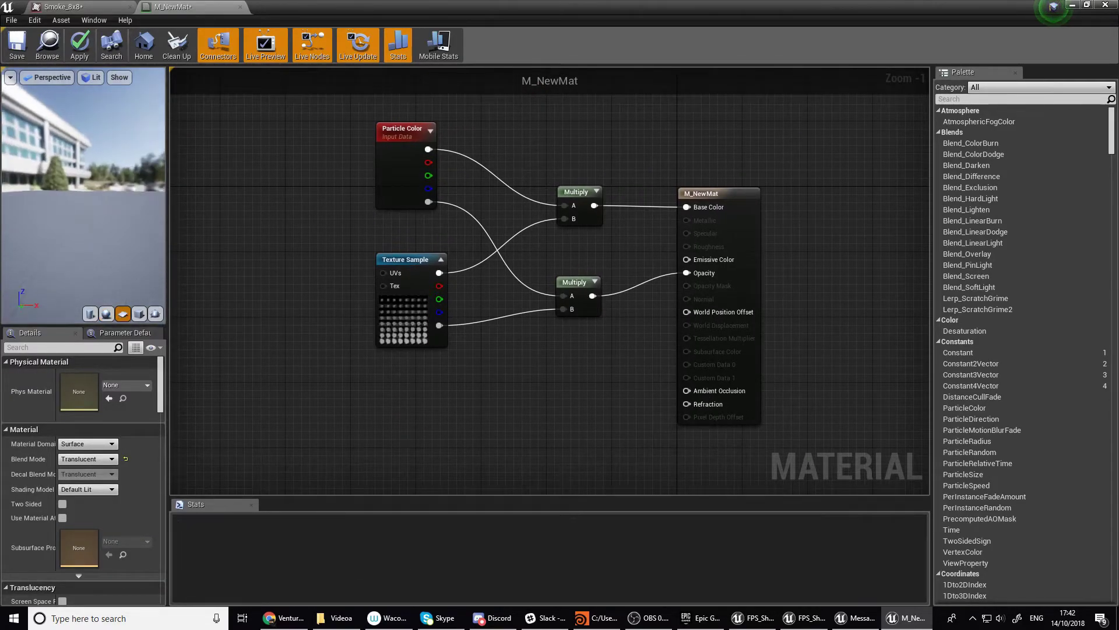
left_click_drag(88, 212, 154, 212)
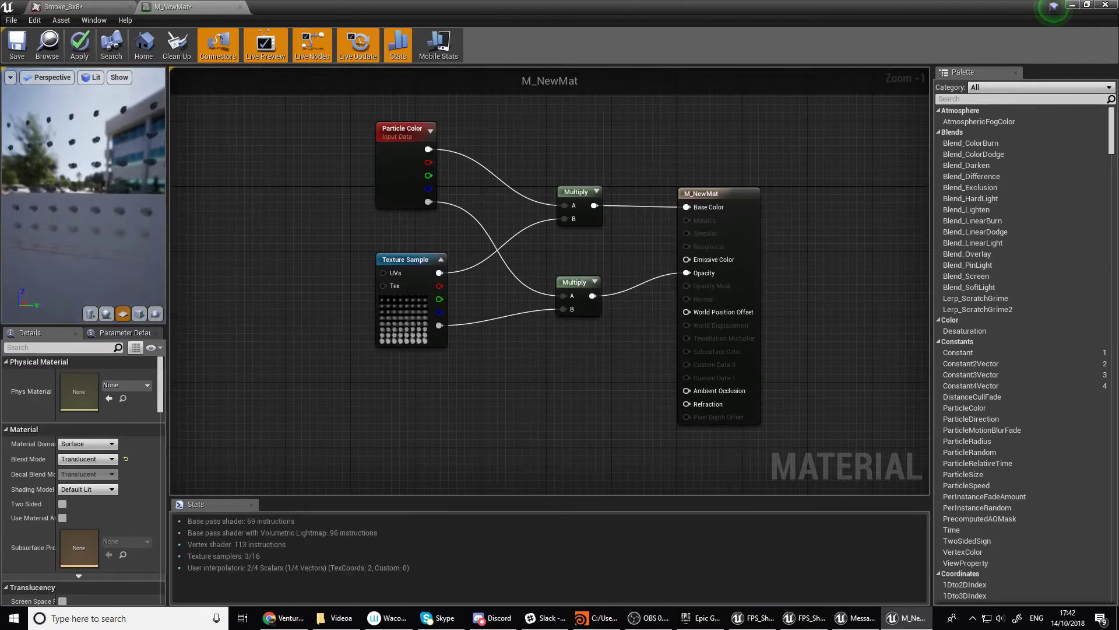
right_click_drag(154, 212, 155, 227)
left_click(16, 45)
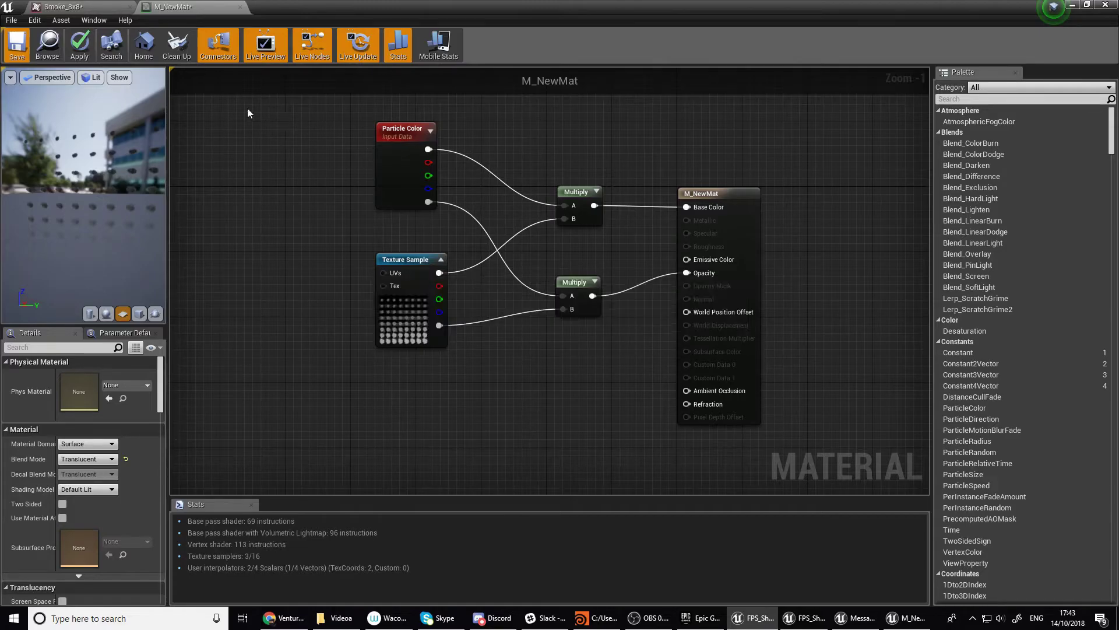
Create a particle system named P_smoke_01 in the VFXTutorials folder
left_click_drag(385, 5, 1118, 76)
right_click(400, 391)
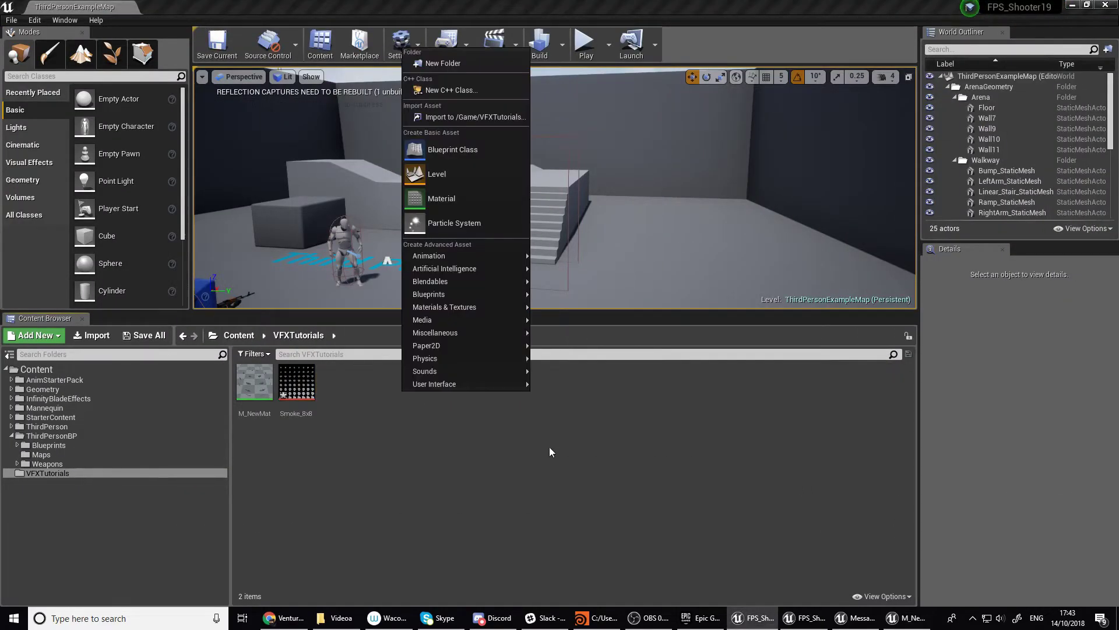
left_click(460, 229)
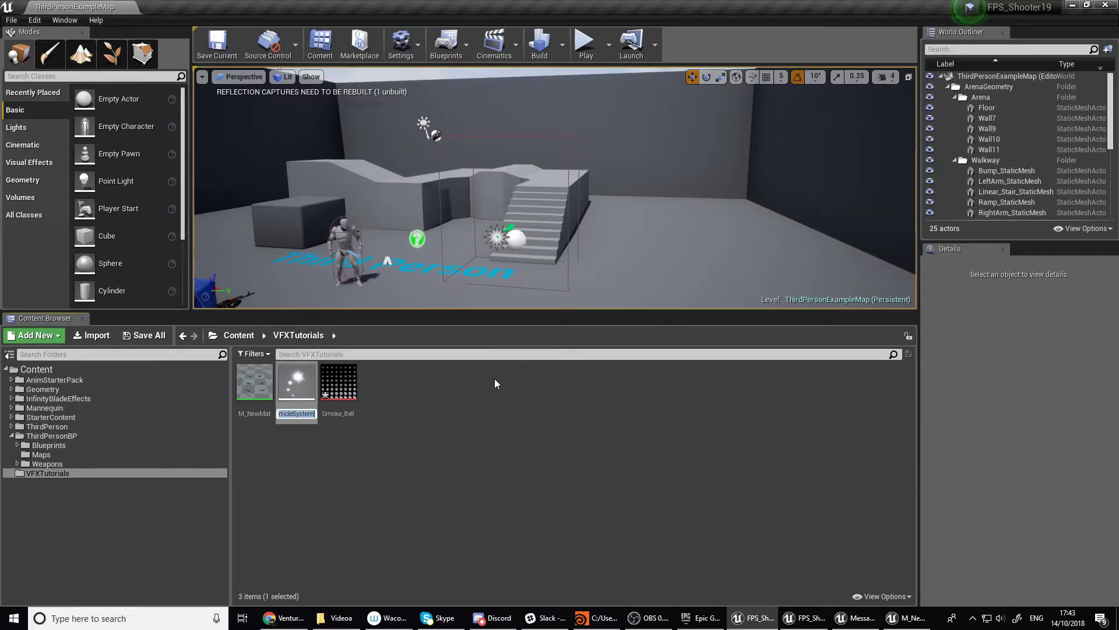
type("P_smoke_01")
key("Return")
Place P_smoke_01 on the level floor beside the stairs and open its emitter's Required module for editing
left_click_drag(296, 382, 609, 294)
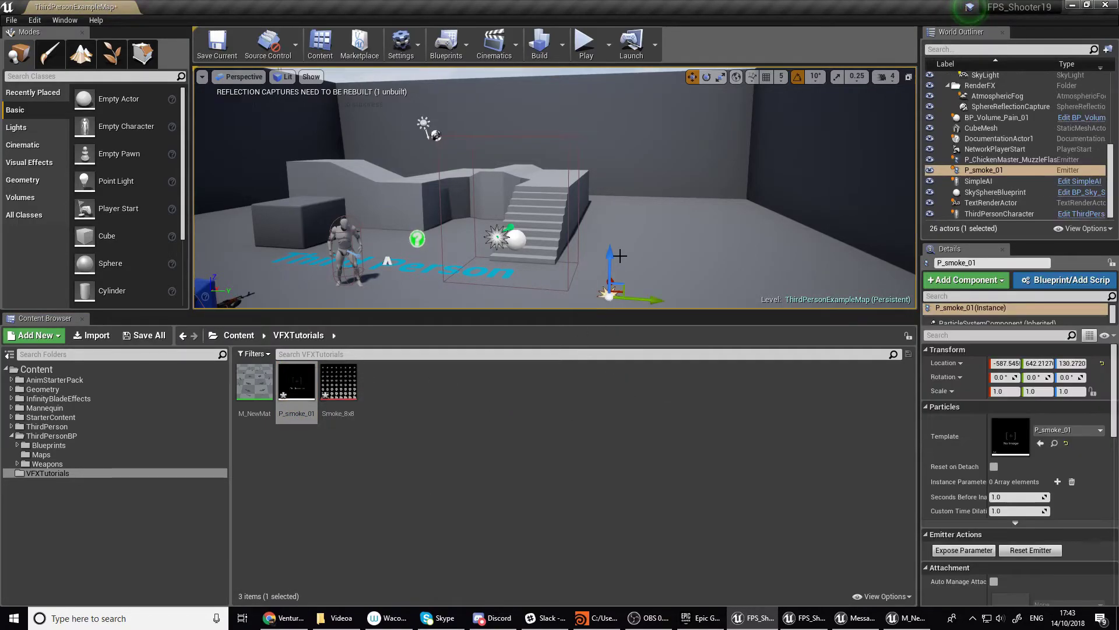
double_click(1015, 441)
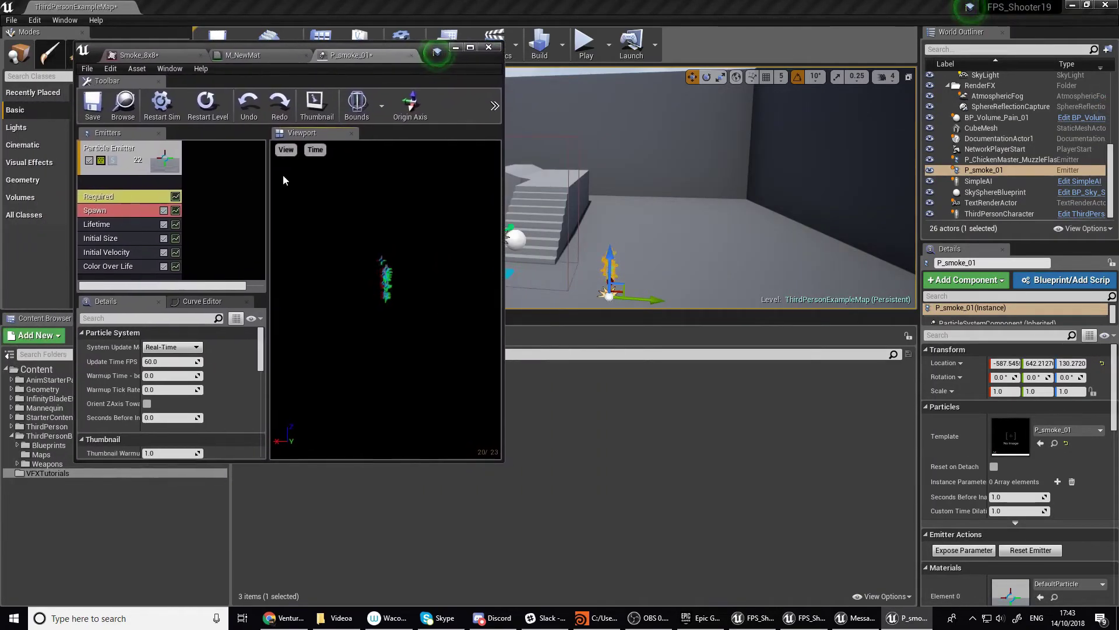
left_click(143, 197)
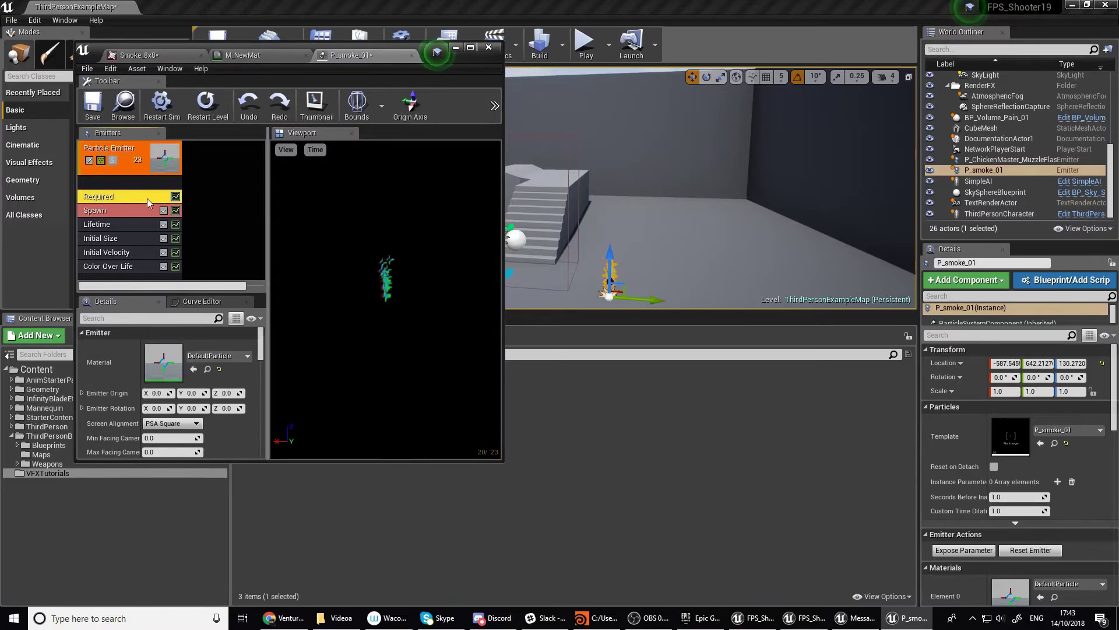
Locate M_NewMat in the content folder and assign it as the emitter's material in the Required module
left_click(243, 55)
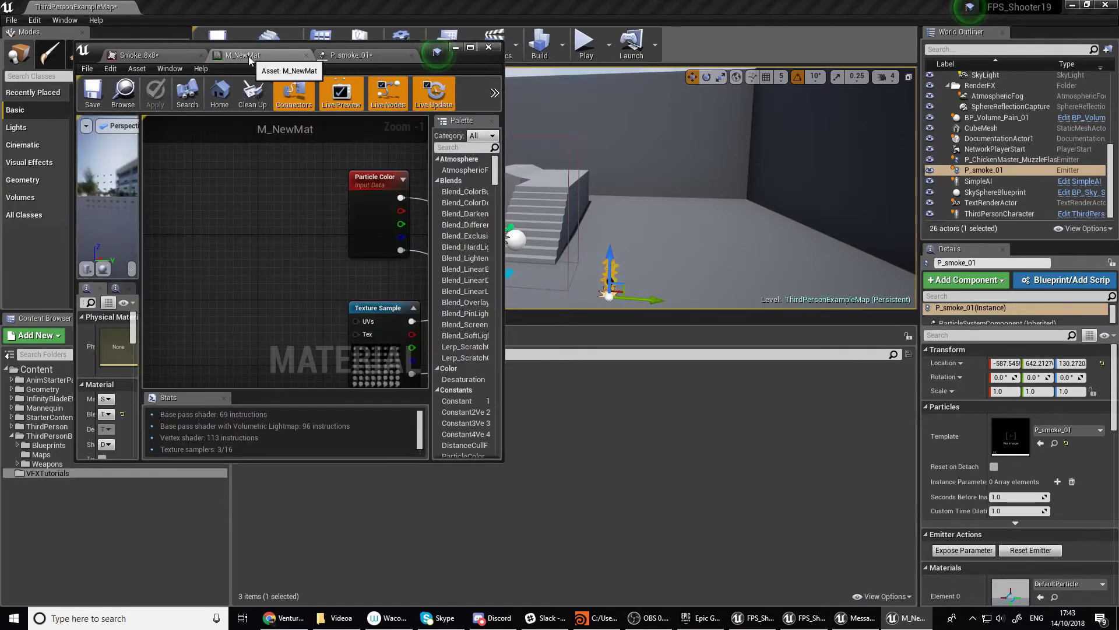
left_click(122, 92)
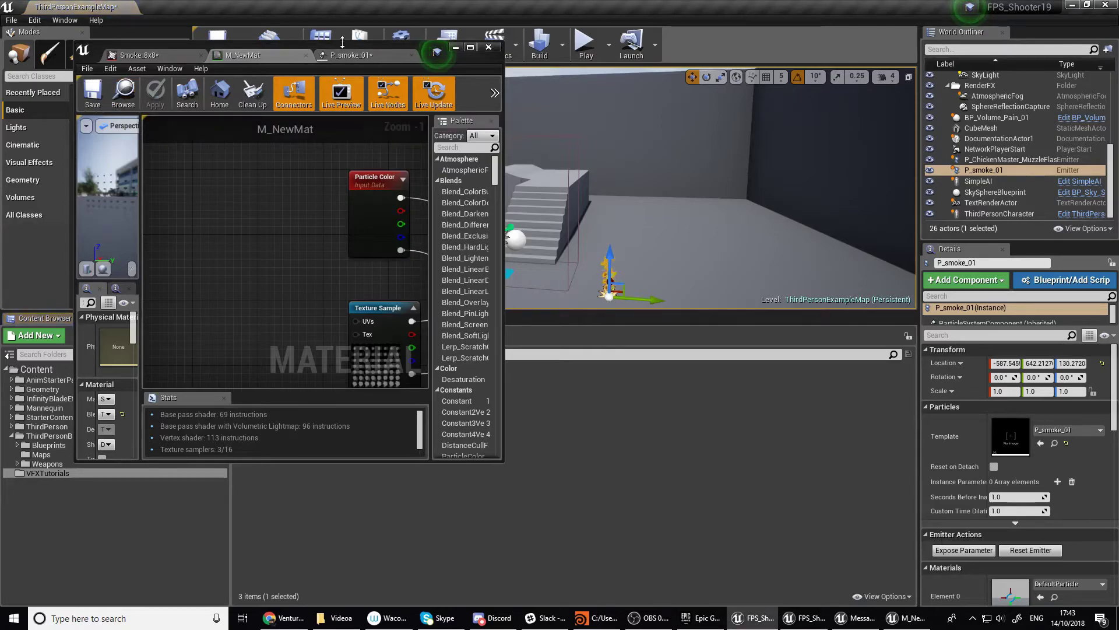
left_click_drag(338, 47, 898, 29)
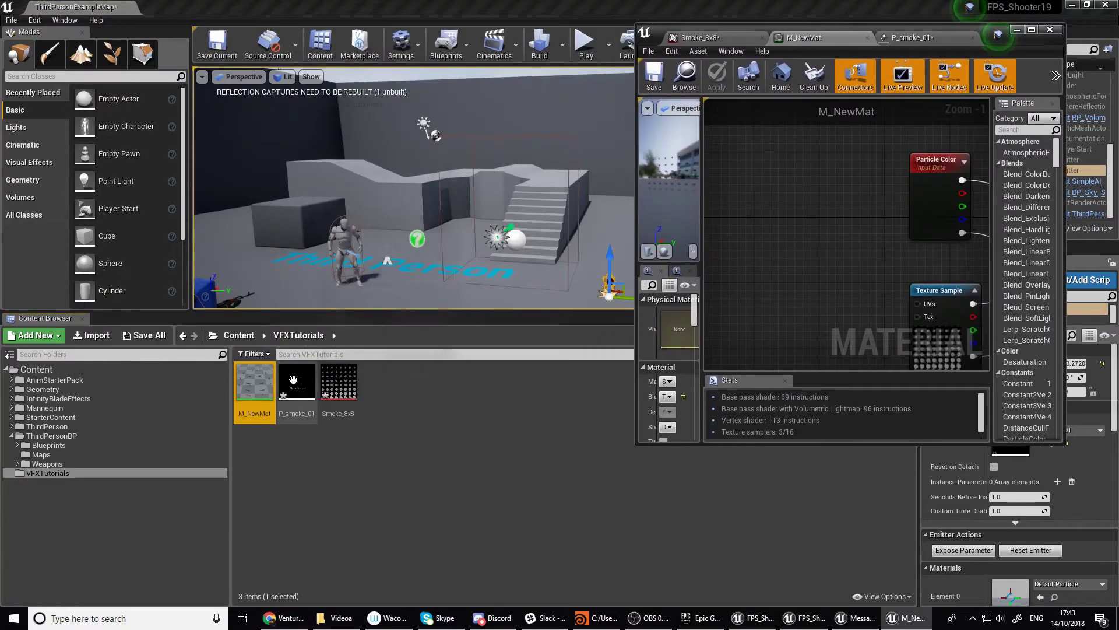
left_click(684, 76)
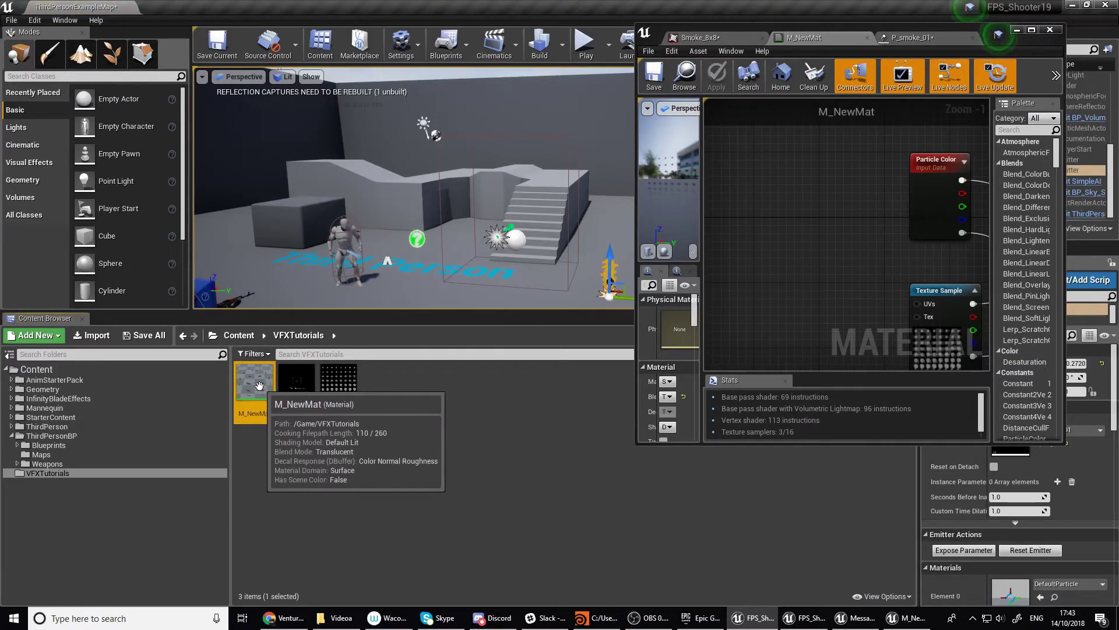
left_click(908, 39)
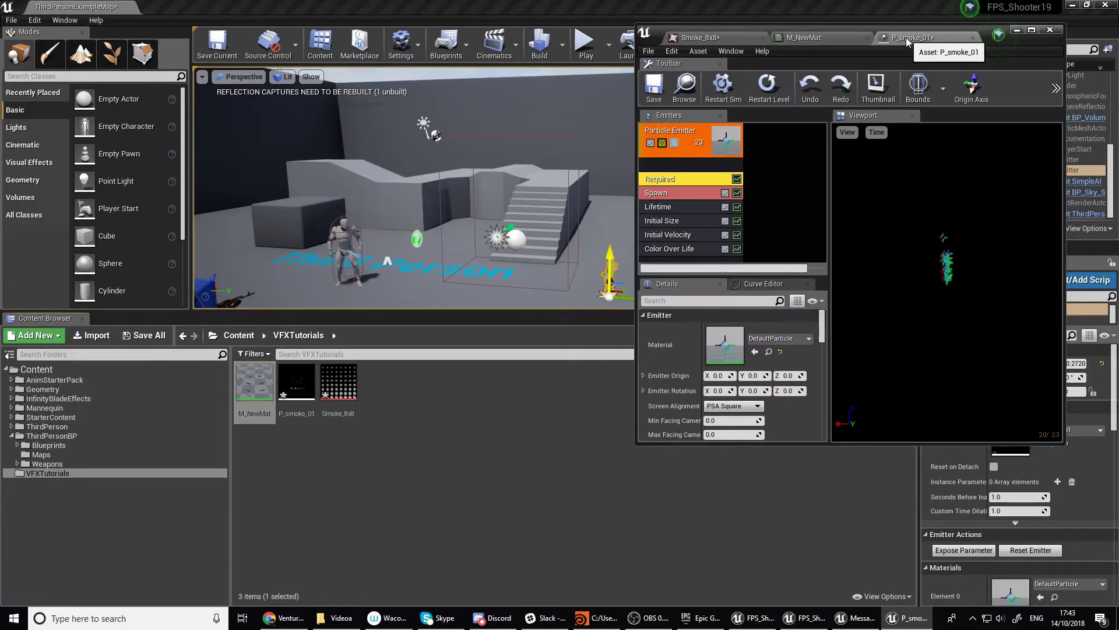
left_click(754, 352)
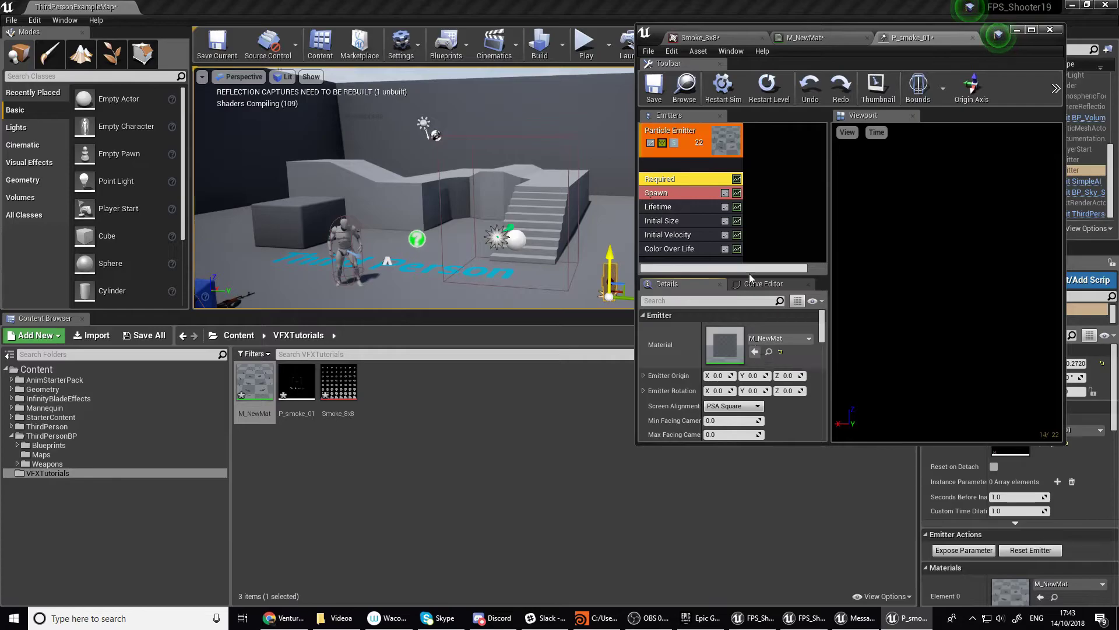
Move and enlarge the particle editor window so it sits beside a close view of the emitter in the level
left_click_drag(980, 32, 391, 37)
right_click_drag(641, 175, 665, 186)
key("w")
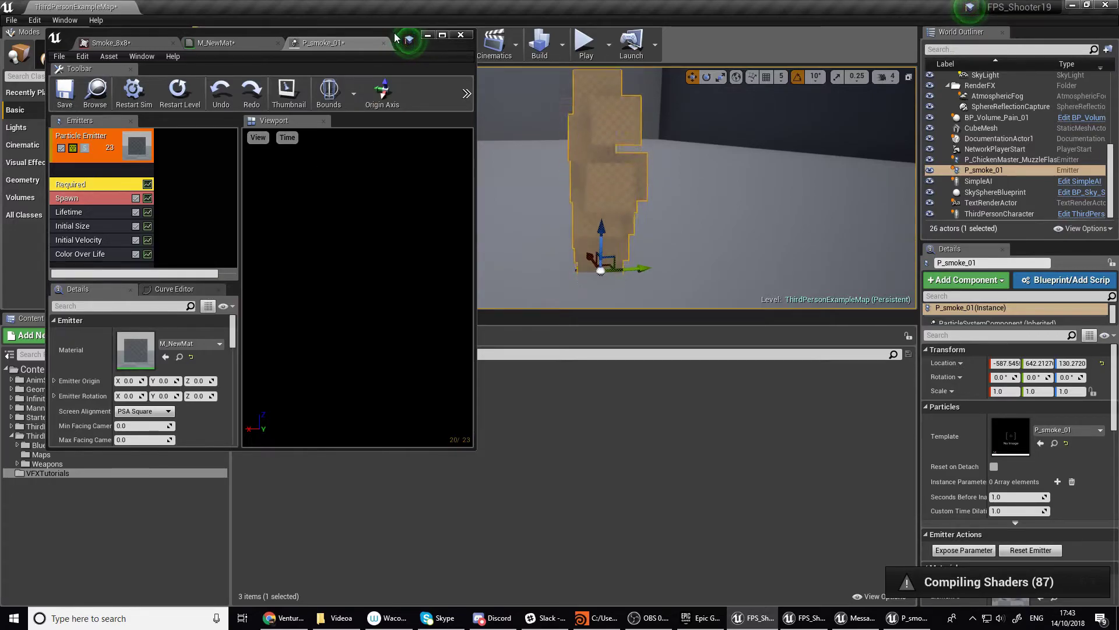
left_click_drag(395, 38, 381, 13)
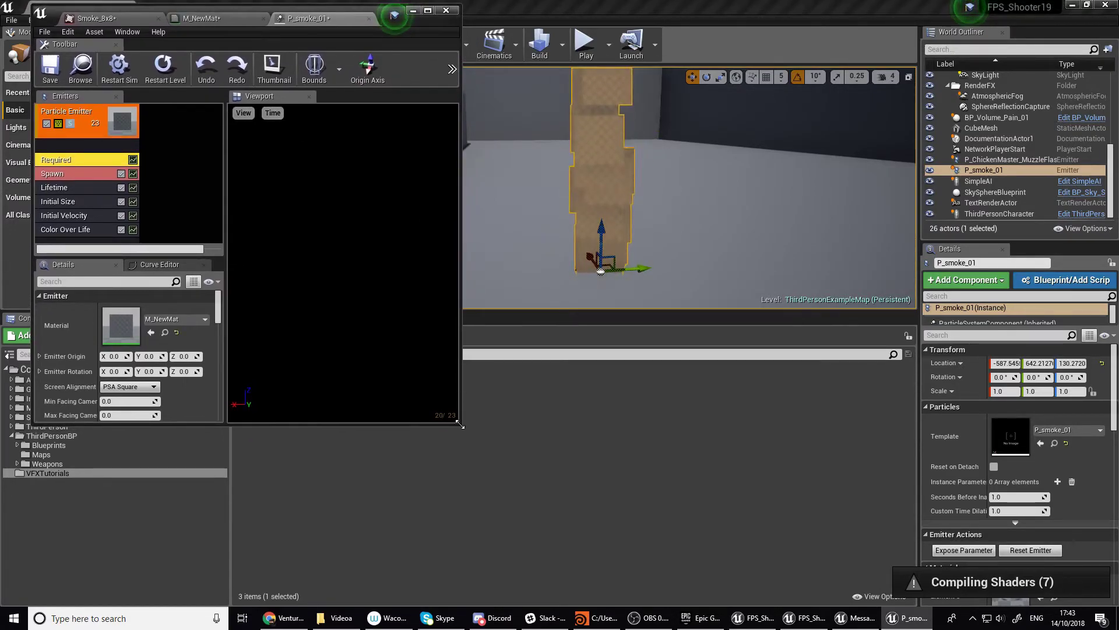
left_click_drag(460, 425, 510, 590)
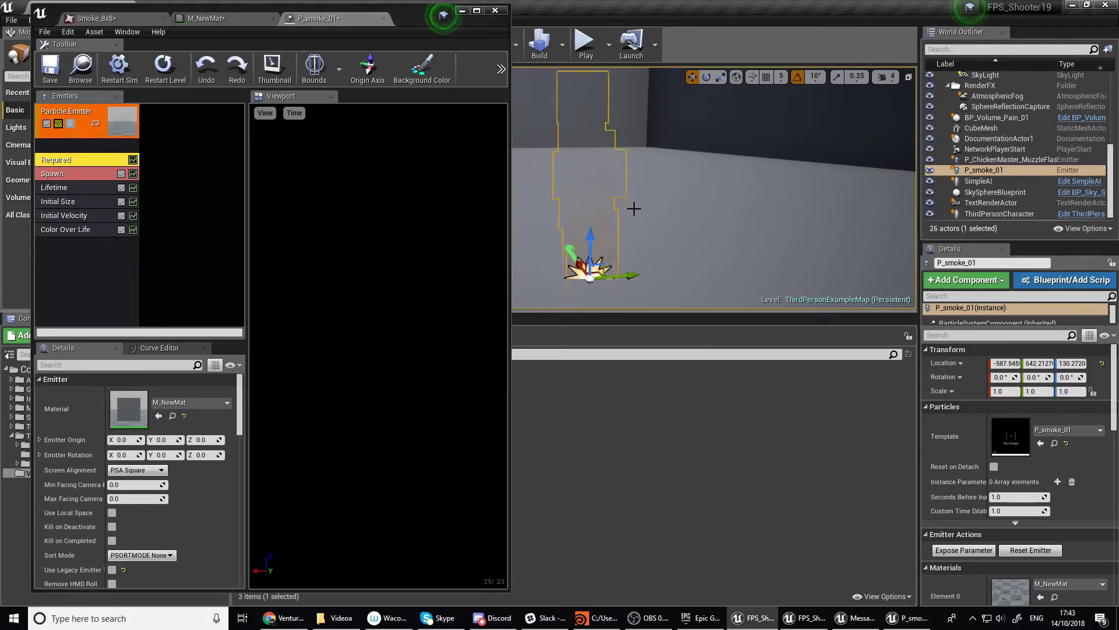
right_click_drag(634, 208, 688, 230)
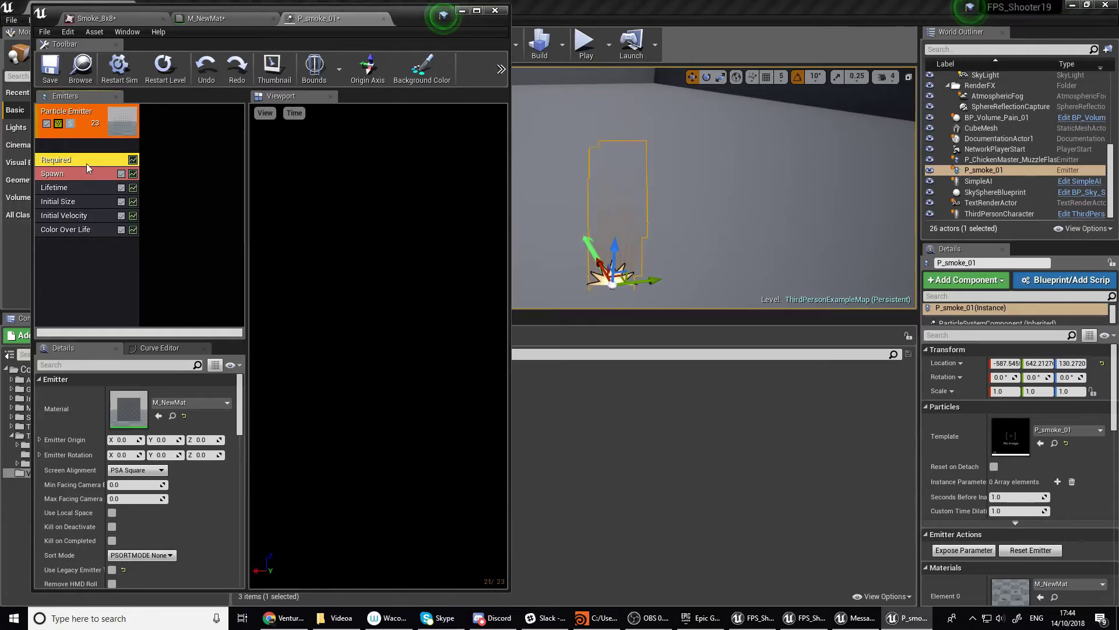
Set the emitter's Sub UV to 8 horizontal and 8 vertical sub-images with Linear Blend interpolation
scroll(155, 455, "down", 12)
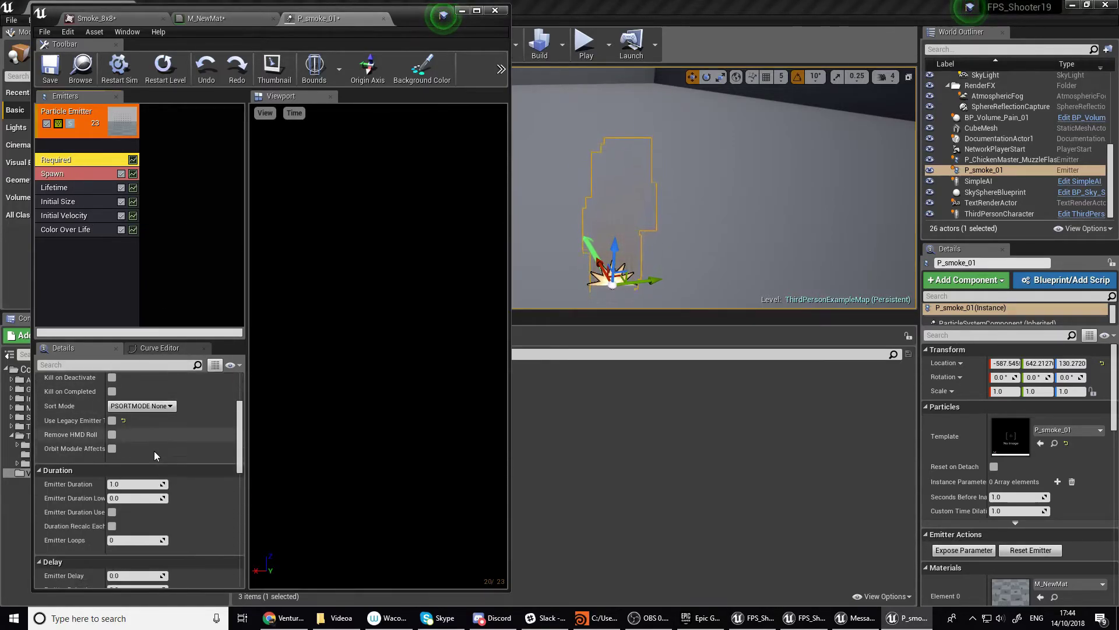
scroll(155, 456, "down", 2)
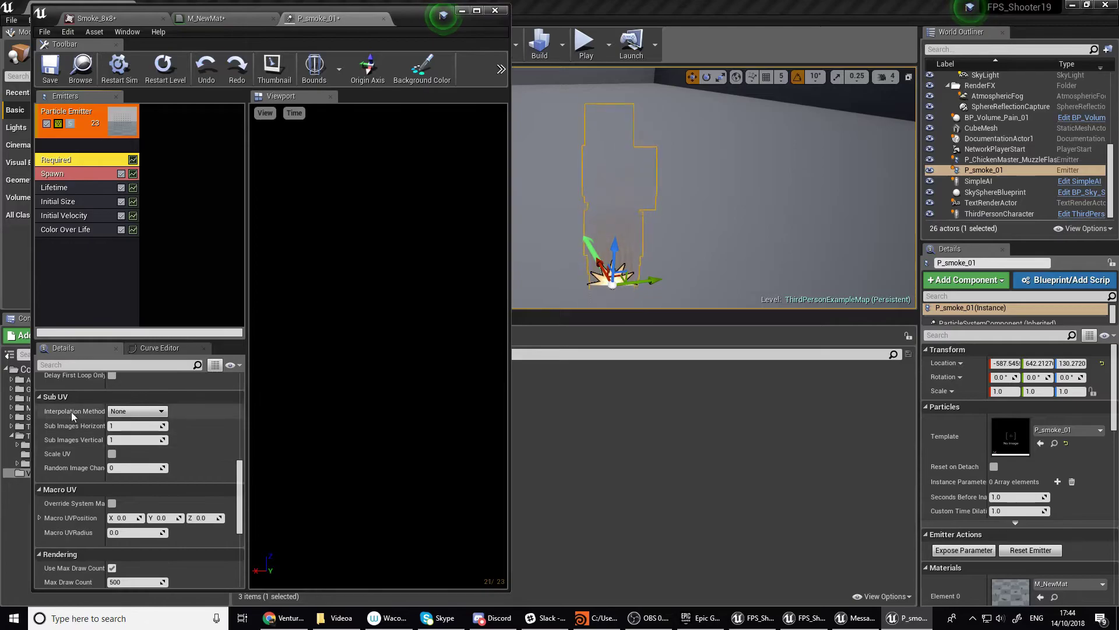
left_click(141, 412)
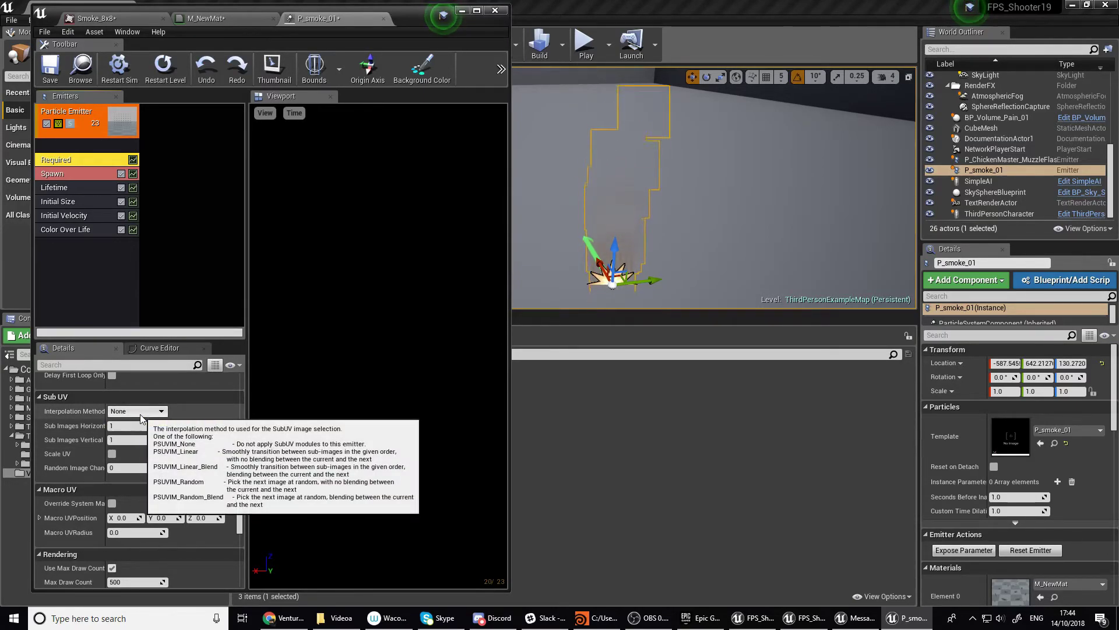
left_click(140, 419)
left_click(151, 426)
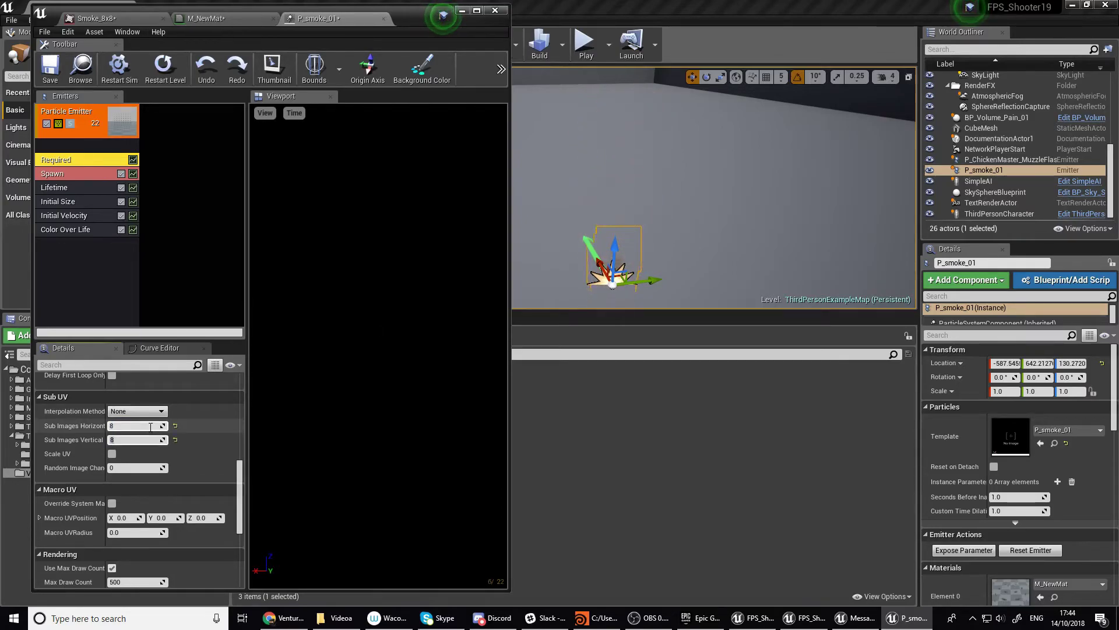
key("Return")
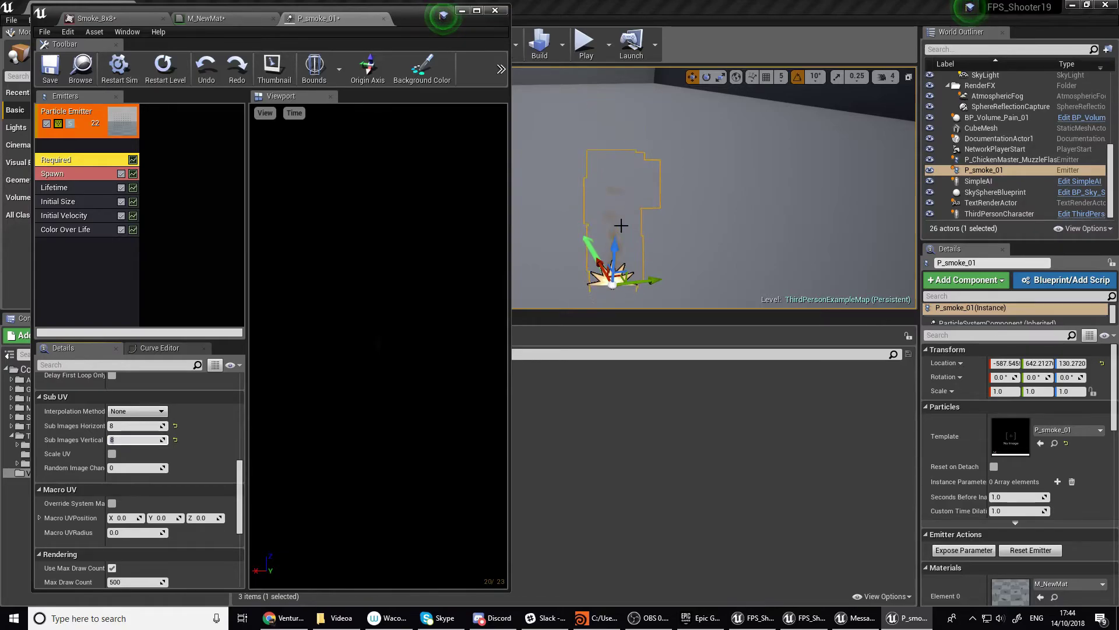
left_click(134, 411)
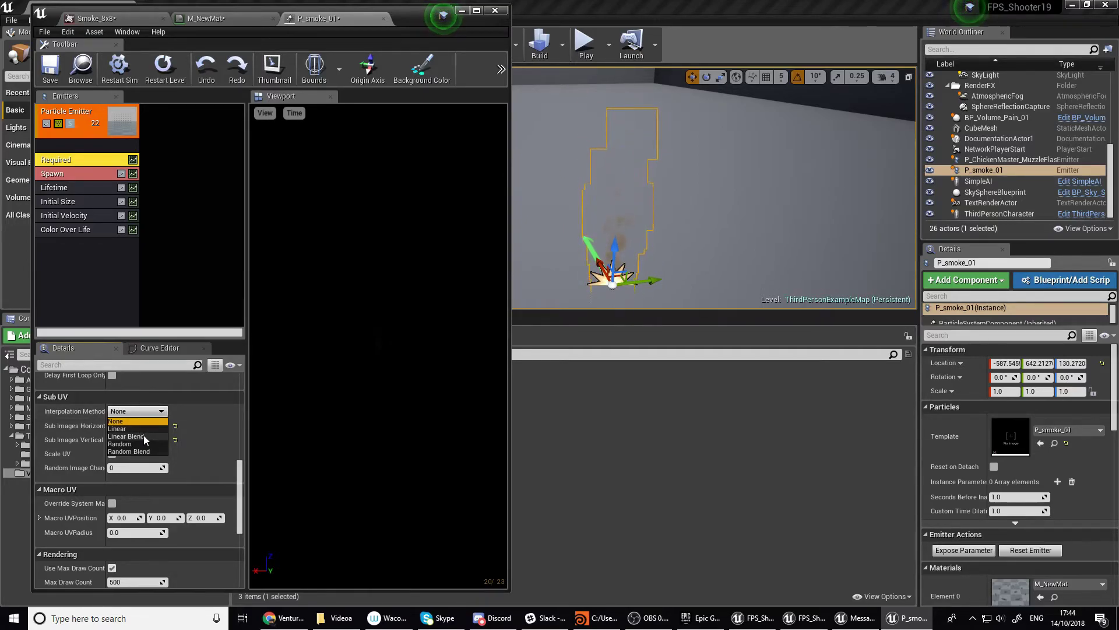
left_click(143, 436)
Add a SubUV Movie module to the particle emitter
right_click(86, 252)
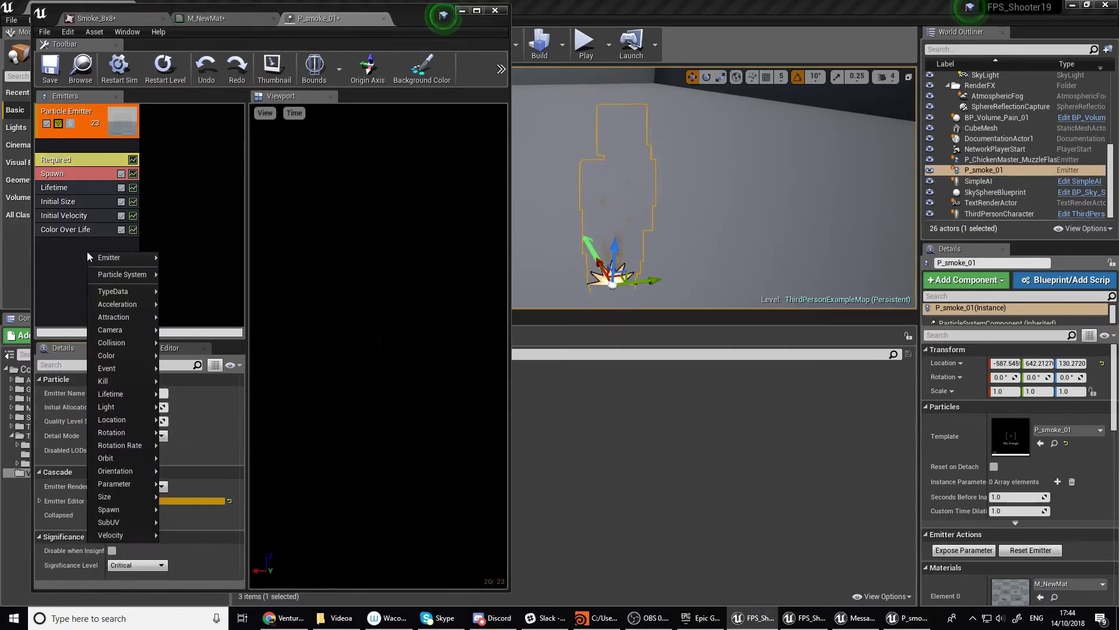
mouse_move(126, 519)
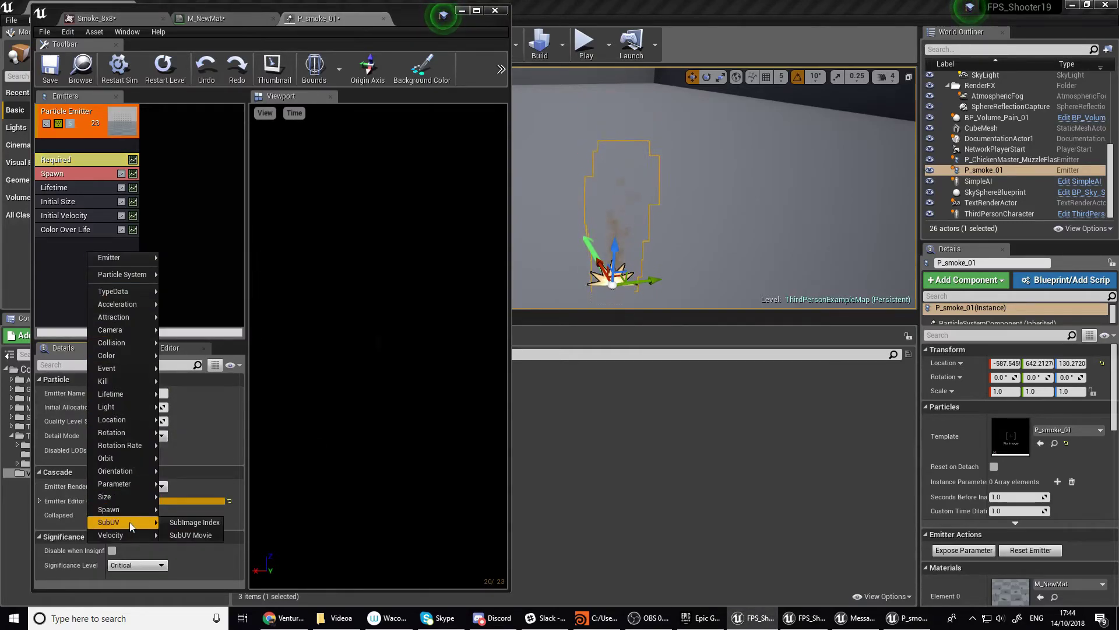
left_click(183, 535)
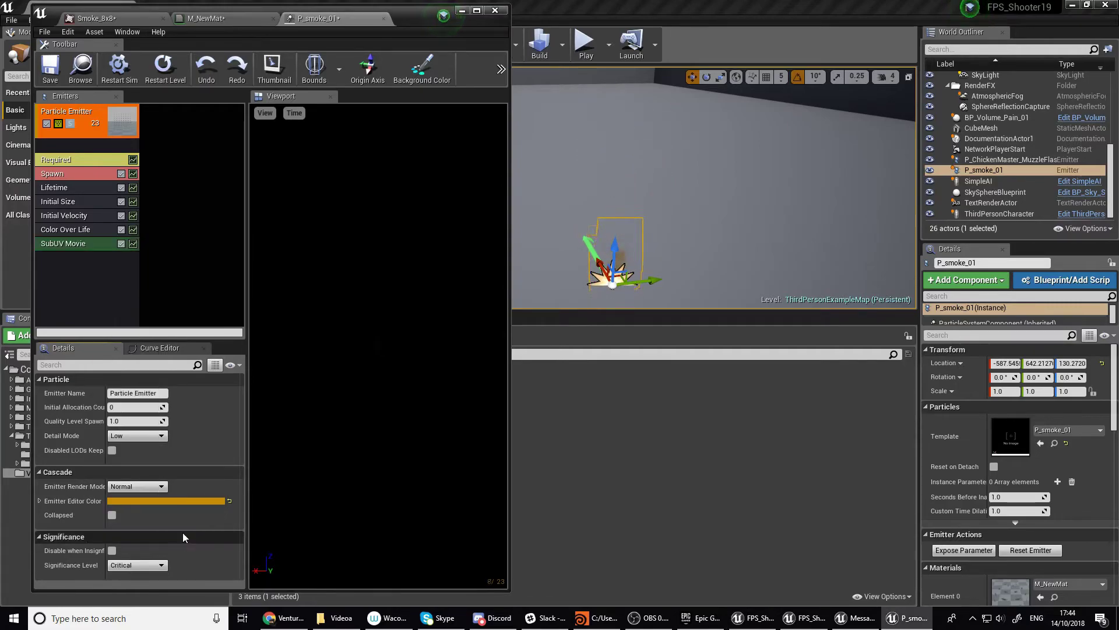
Set the Initial Size module's Max and Min start size to 500 on X, Y and Z
left_click(96, 201)
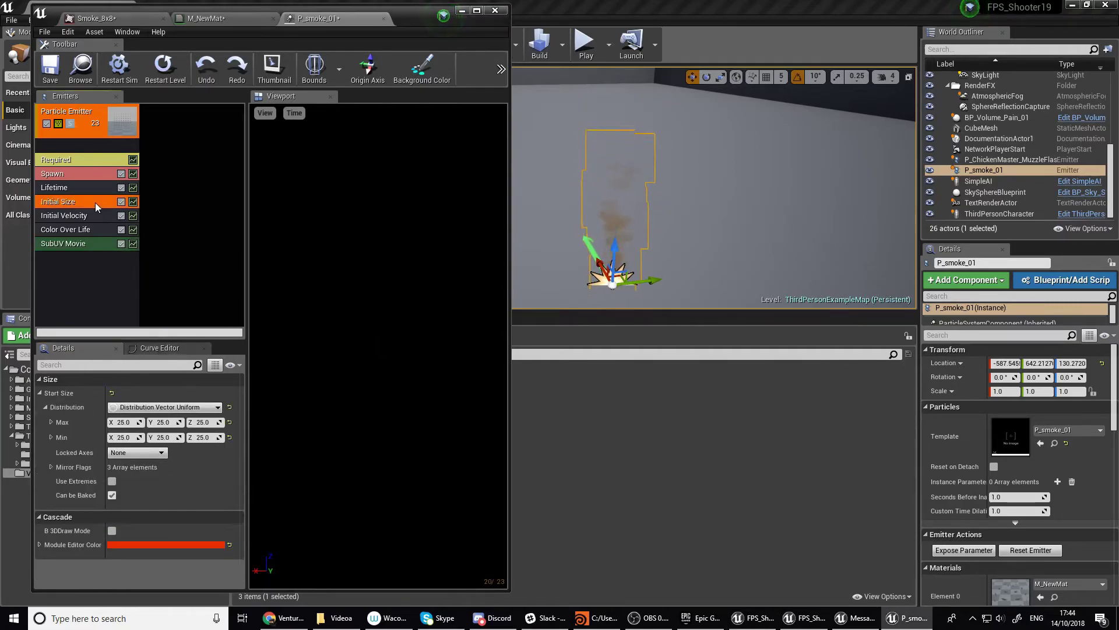
left_click(131, 420)
type("500")
key("Tab")
type("500")
key("Tab")
type("500")
key("Tab")
type("500")
key("Tab")
type("50")
Raise the P_smoke_01 emitter above the floor and shift it sideways to about Y 883, Z 488
key("s")
right_click_drag(683, 146, 690, 99)
right_click_drag(594, 243, 582, 237)
key("w")
left_click_drag(593, 219, 711, 116)
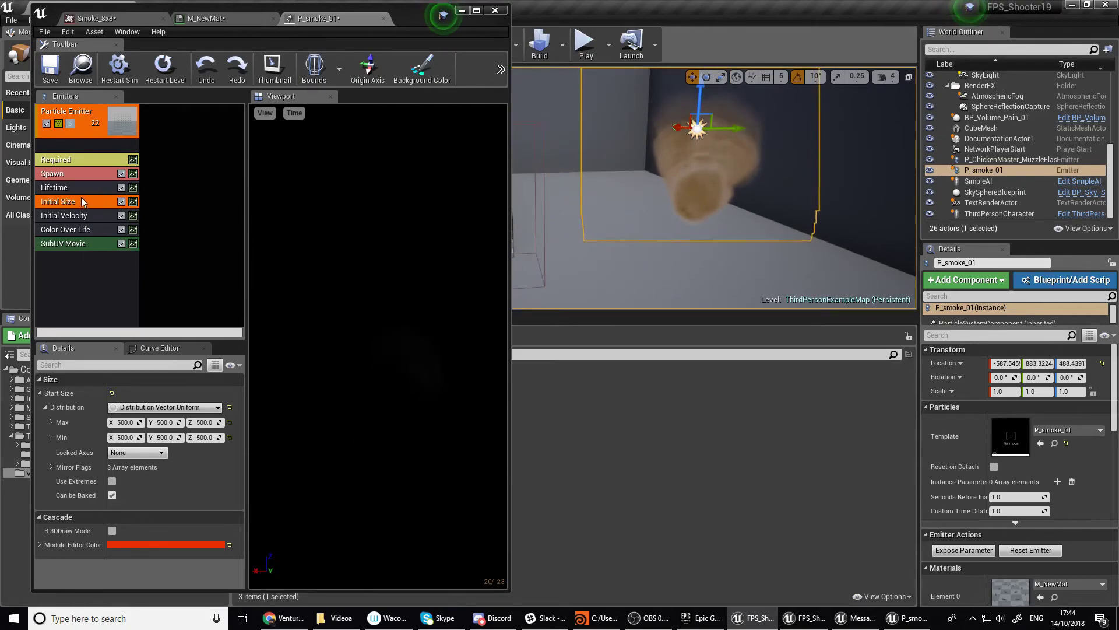
Set the Out Val of the second Alpha Over Life point to 1.0 in the Color Over Life module
left_click(82, 229)
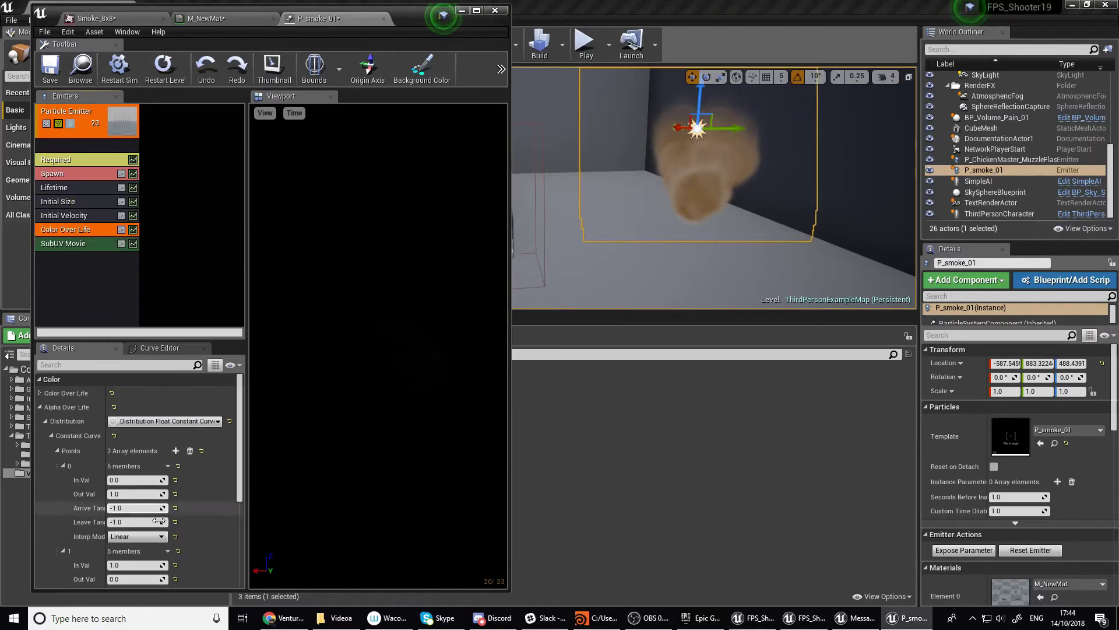
scroll(138, 509, "down", 5)
left_click(136, 466)
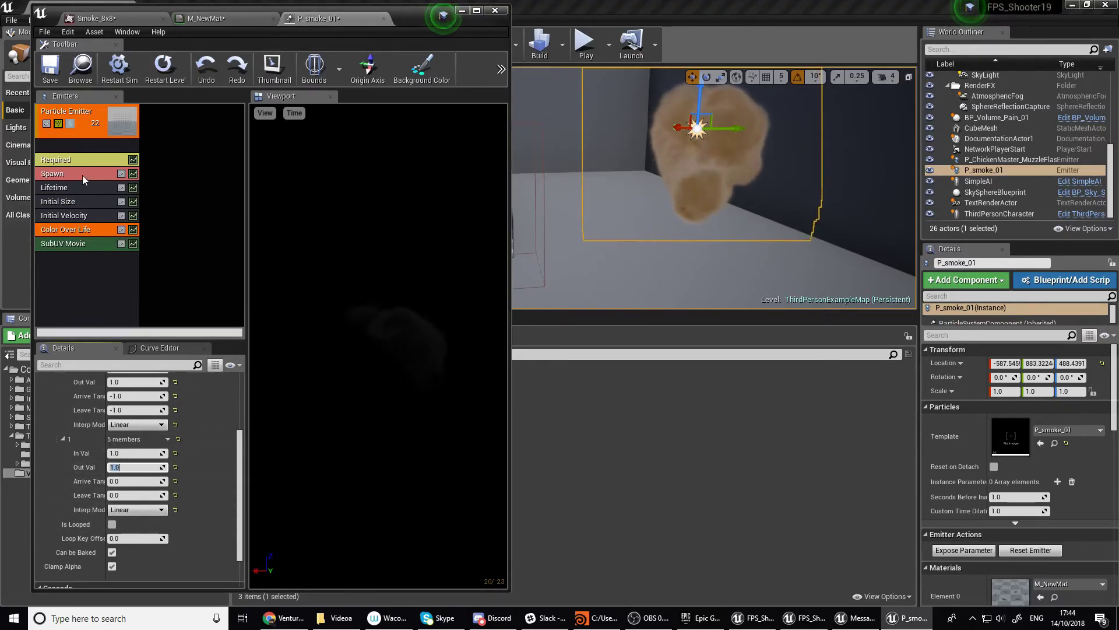
Set the constant spawn rate to 0 and add a burst entry with a count of 1 in the Spawn module
left_click(58, 174)
left_click(45, 392)
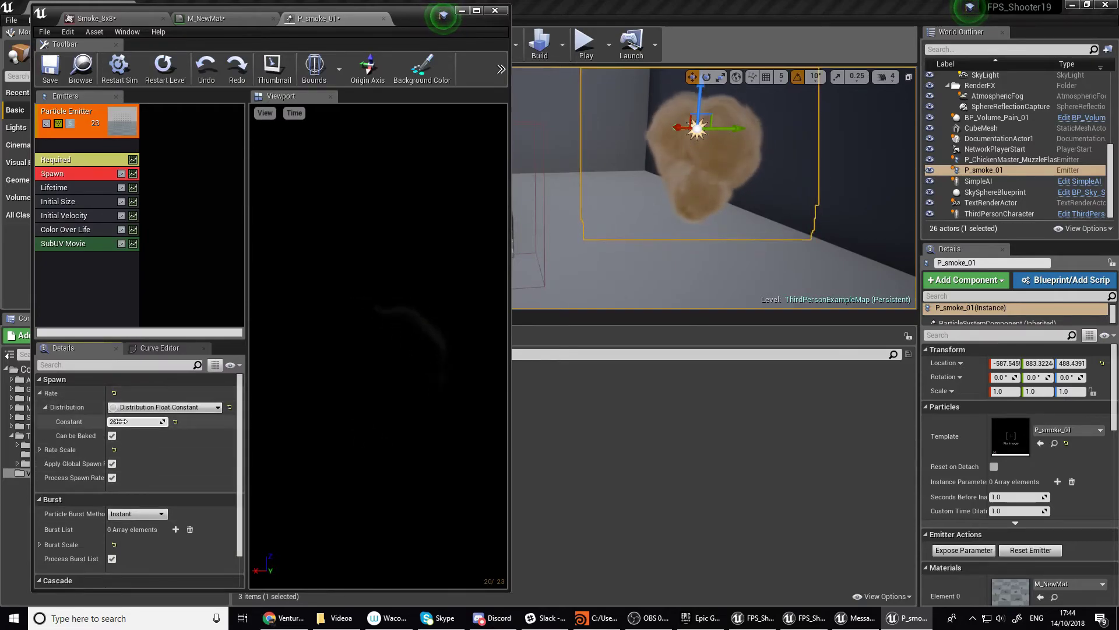
left_click(175, 421)
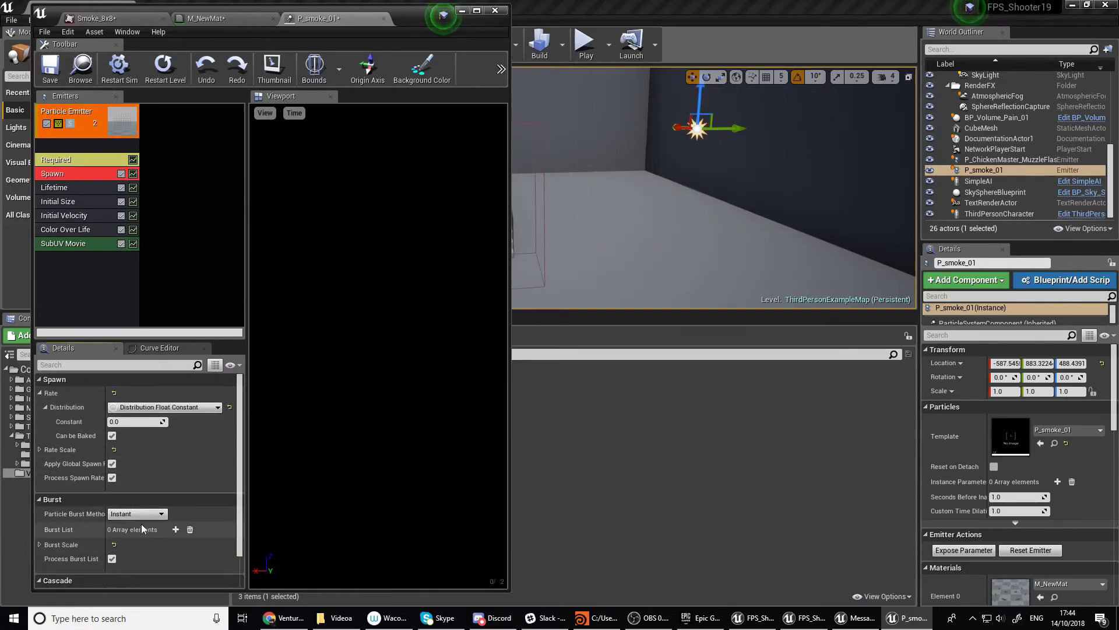
left_click(175, 529)
left_click(45, 544)
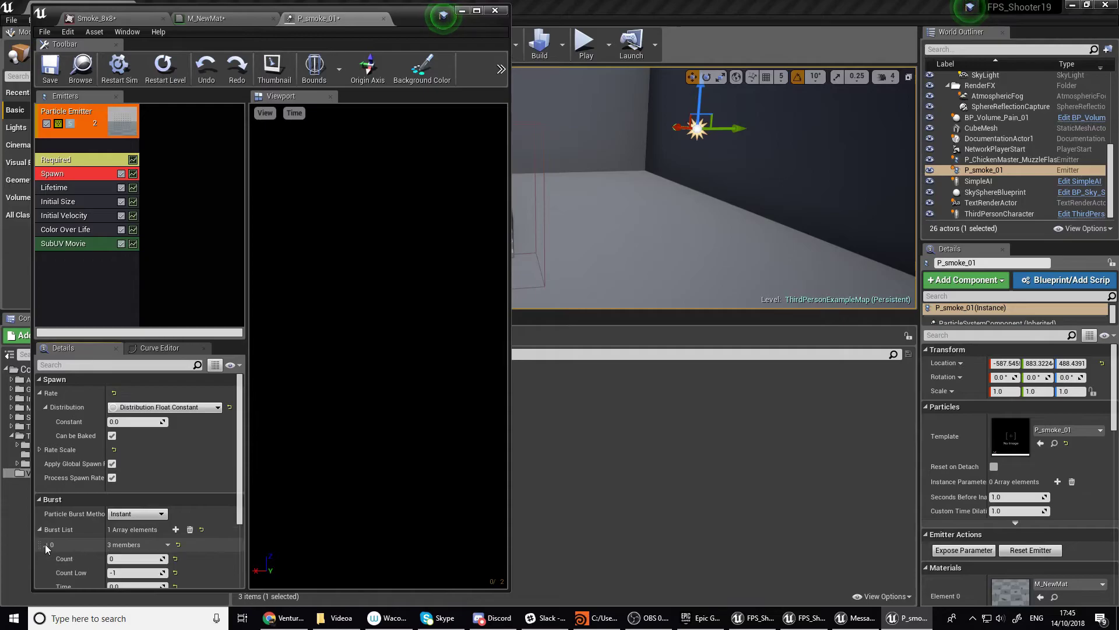
left_click(139, 559)
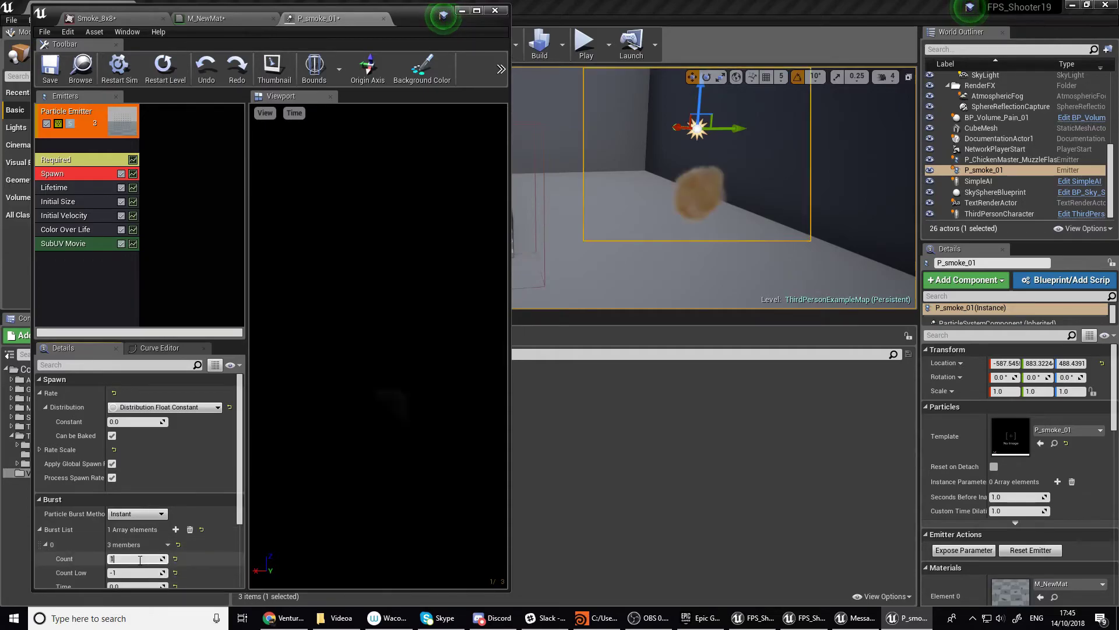
key("Return")
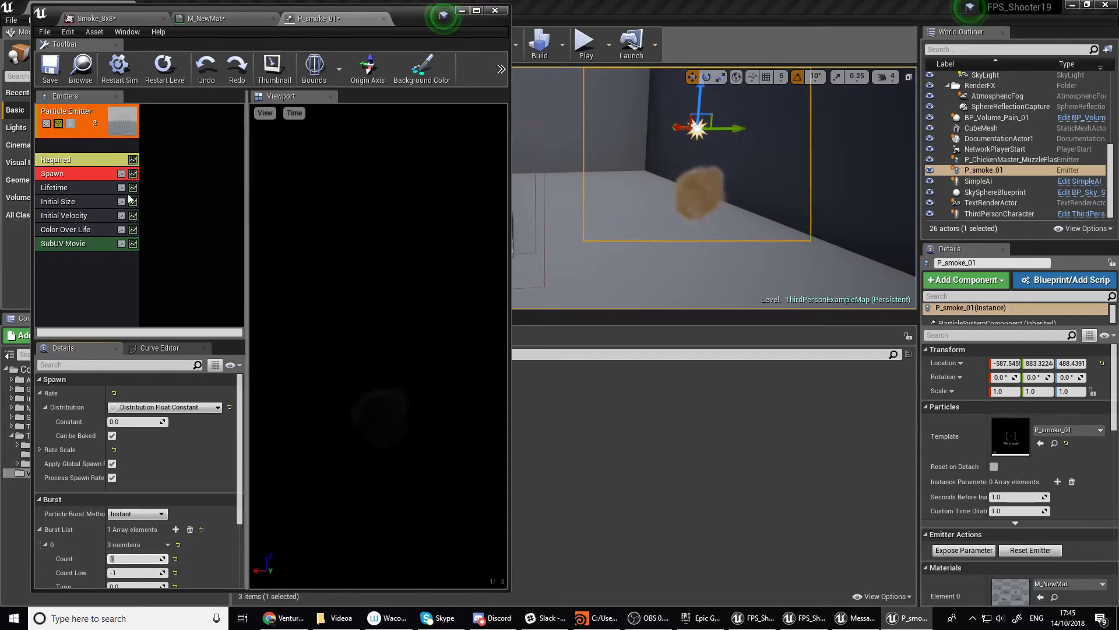
Change the Lifetime module's distribution to Distribution Float Constant and set its constant to 1.0
left_click(81, 187)
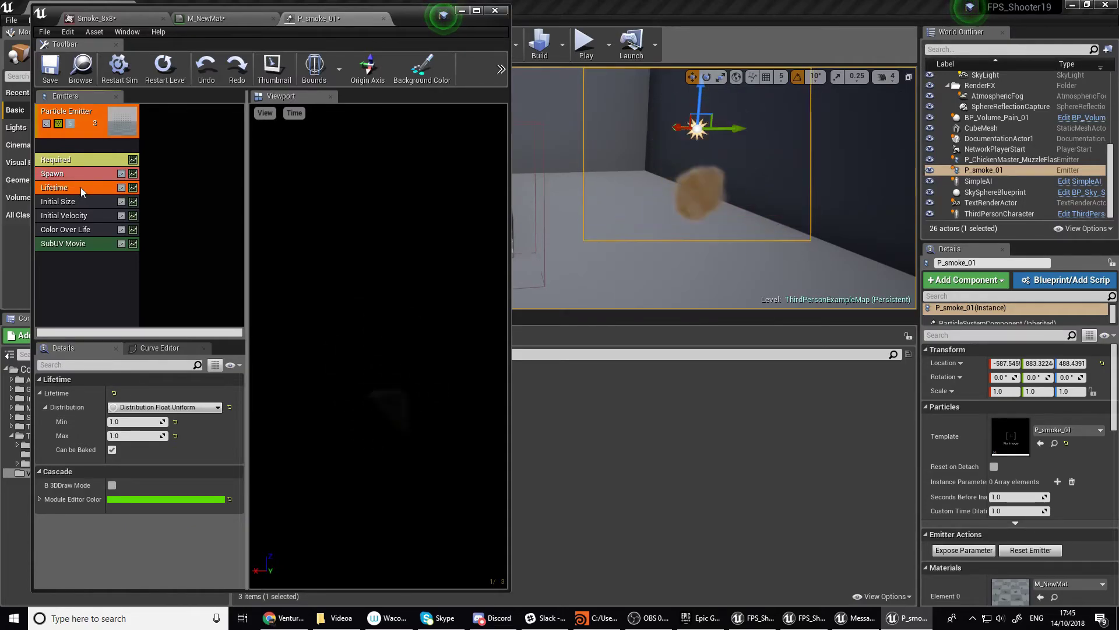
right_click_drag(577, 151, 653, 155)
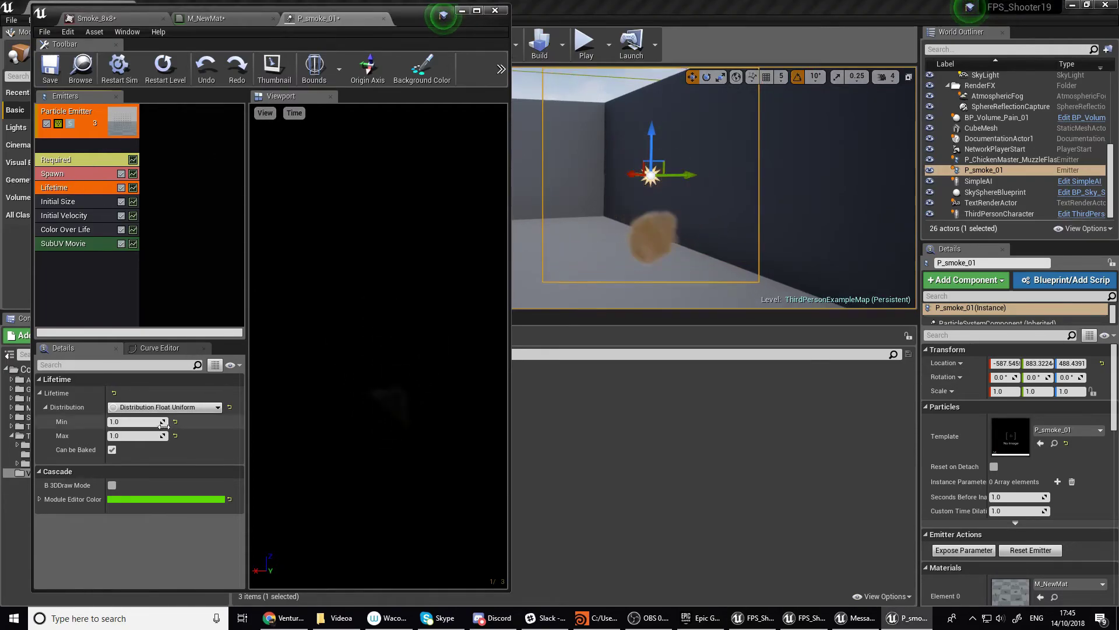
left_click(167, 407)
left_click(148, 418)
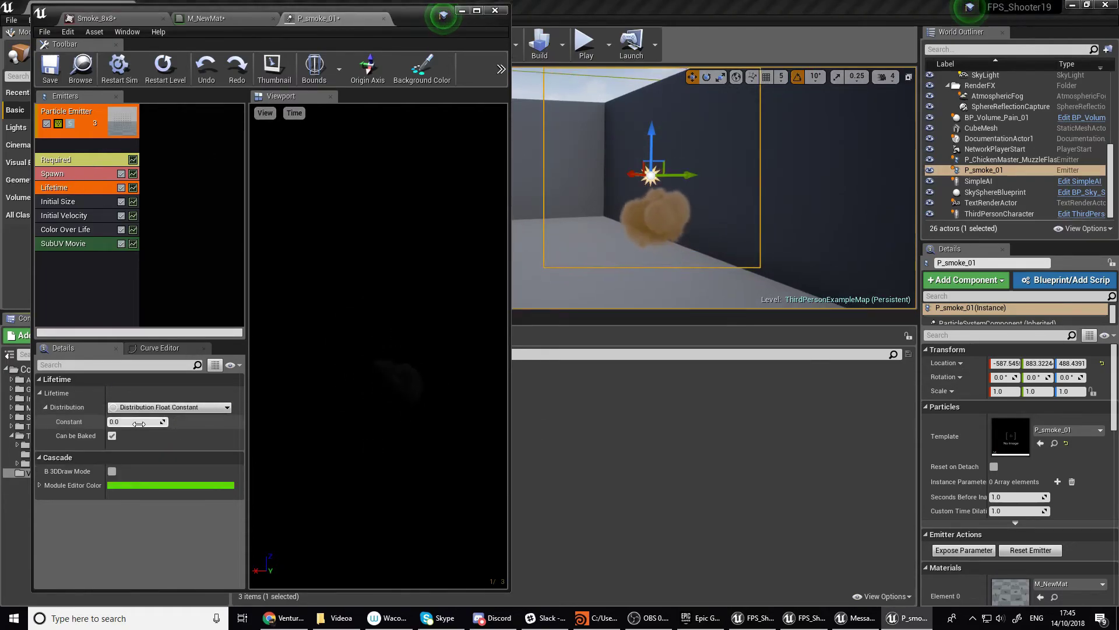
left_click(146, 420)
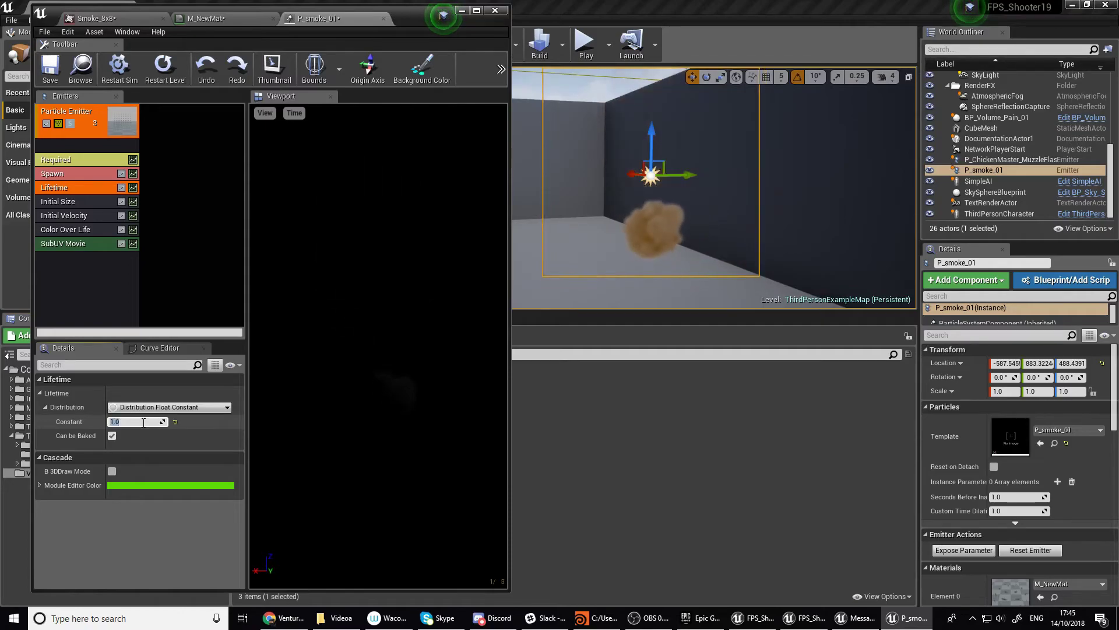
type("1")
key("Return")
Set the constant Frame Rate in the SubUV Movie module to 27
left_click(82, 242)
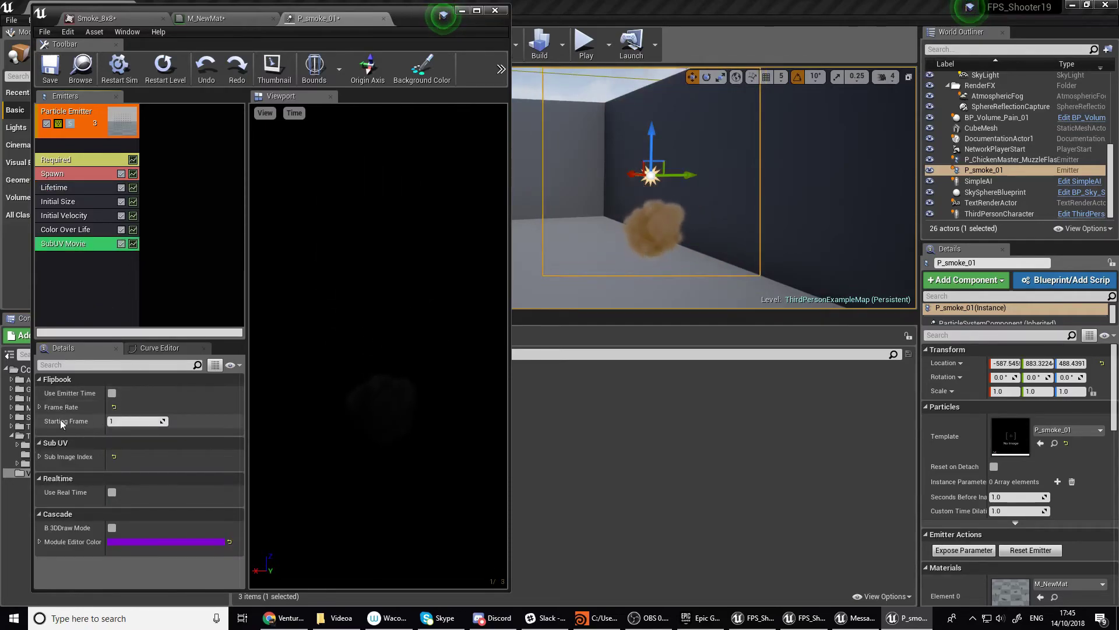
left_click(39, 407)
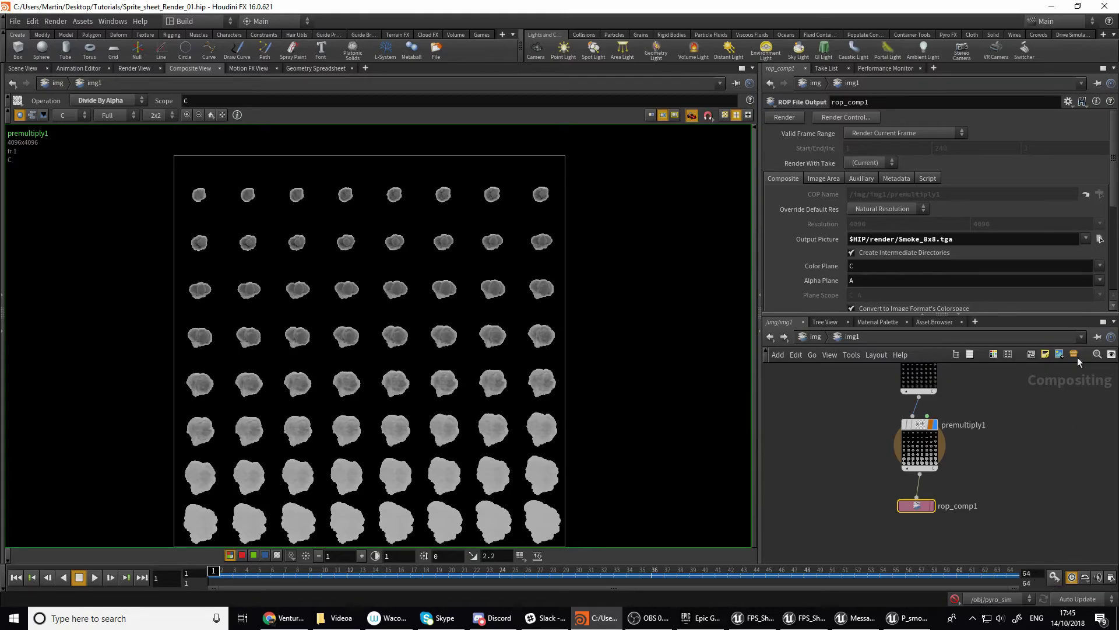
left_click(1052, 7)
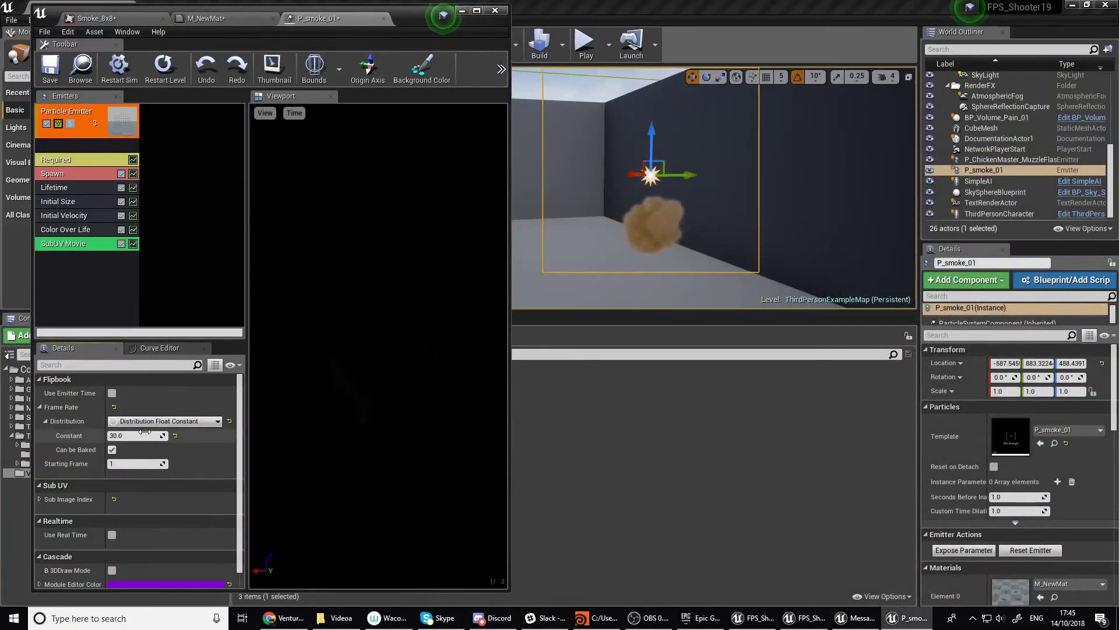
left_click(140, 435)
type("27")
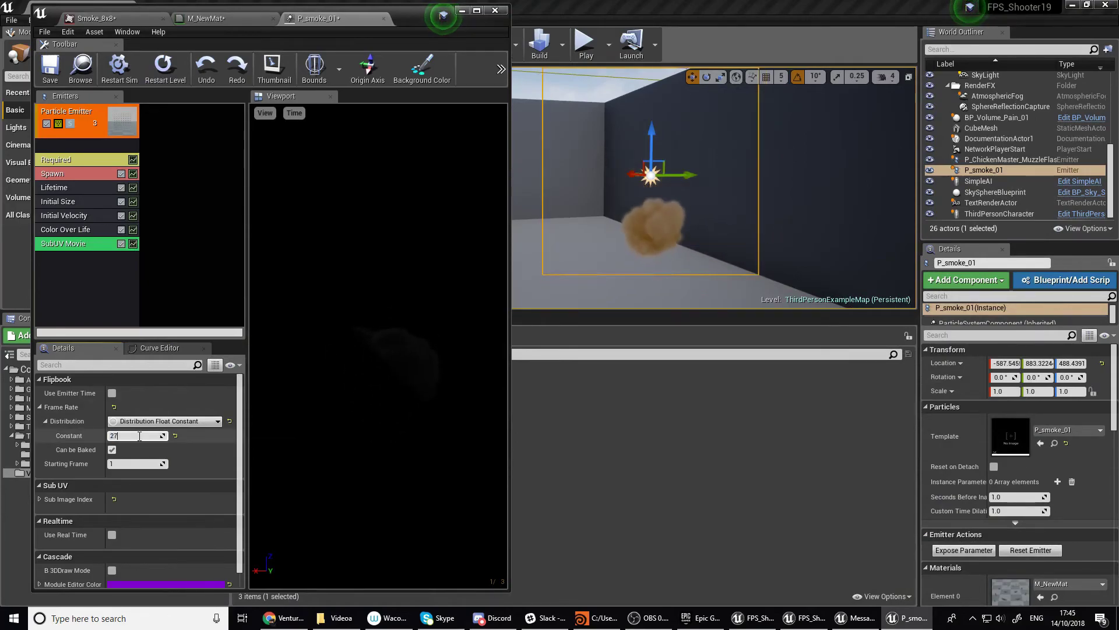
key("Return")
Set the Lifetime module's constant to 2.2
left_click(70, 188)
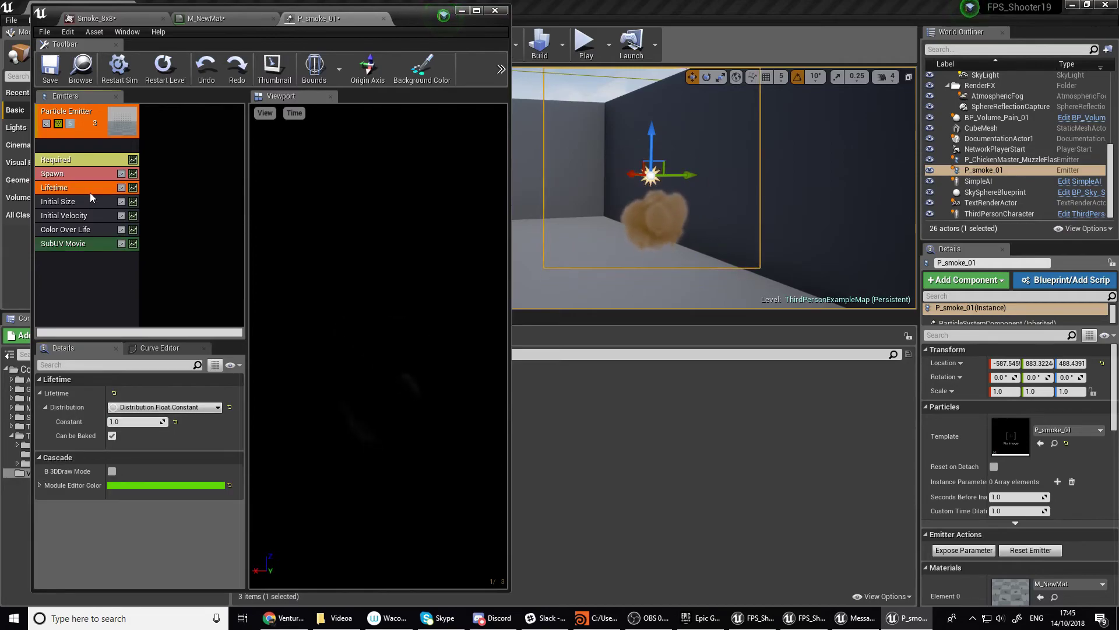
left_click(145, 421)
type("2")
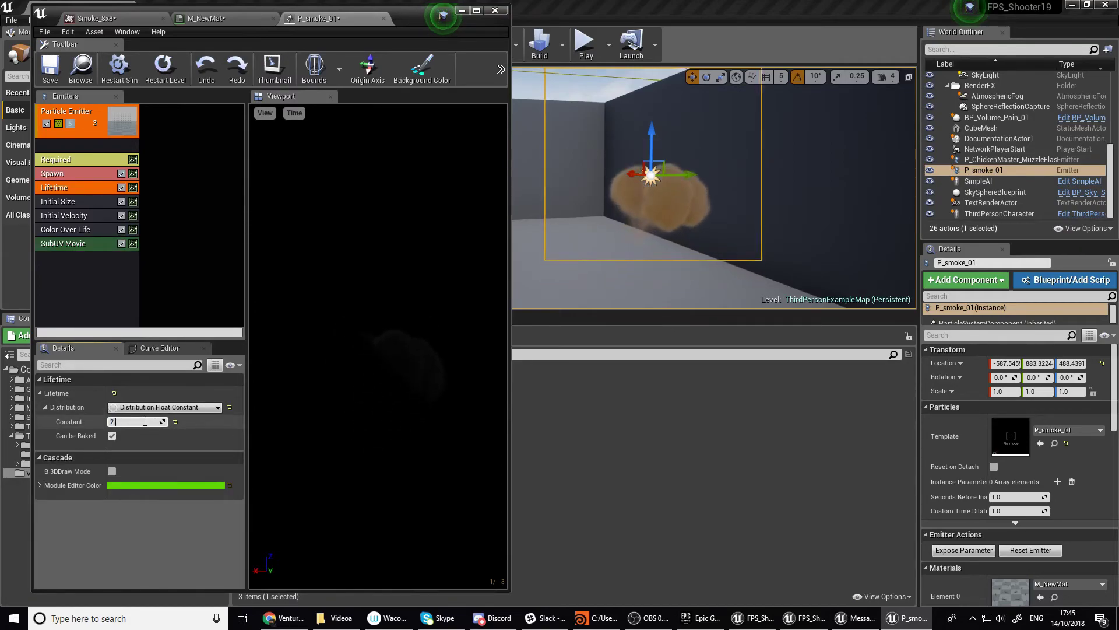
type(".2")
key("Return")
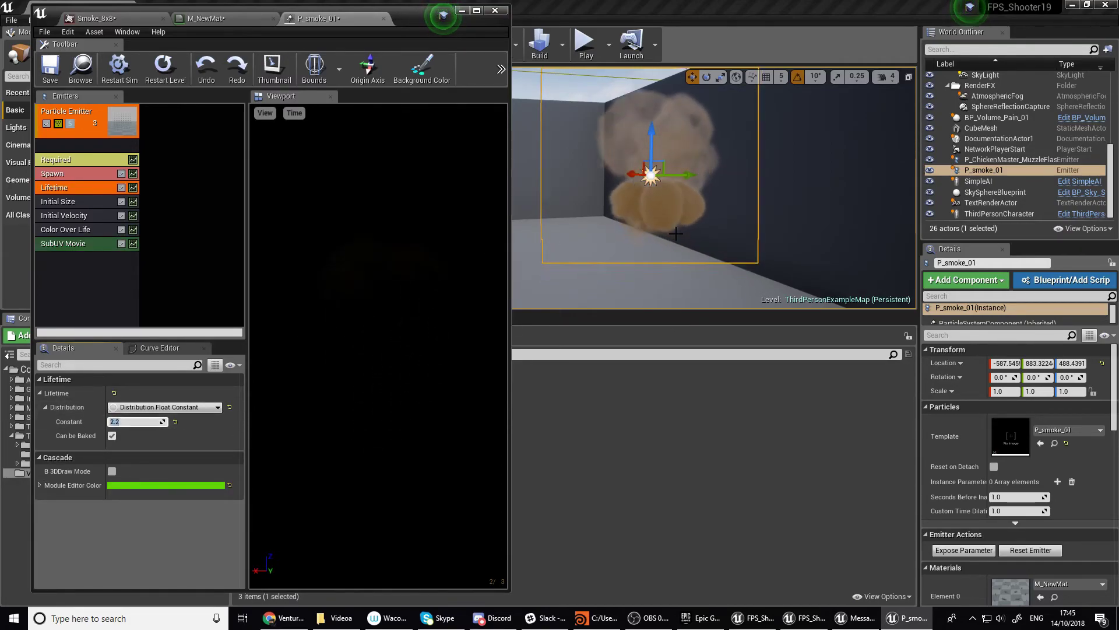
Add a Cylinder location module to the smoke particle emitter
right_click_drag(670, 231, 665, 192)
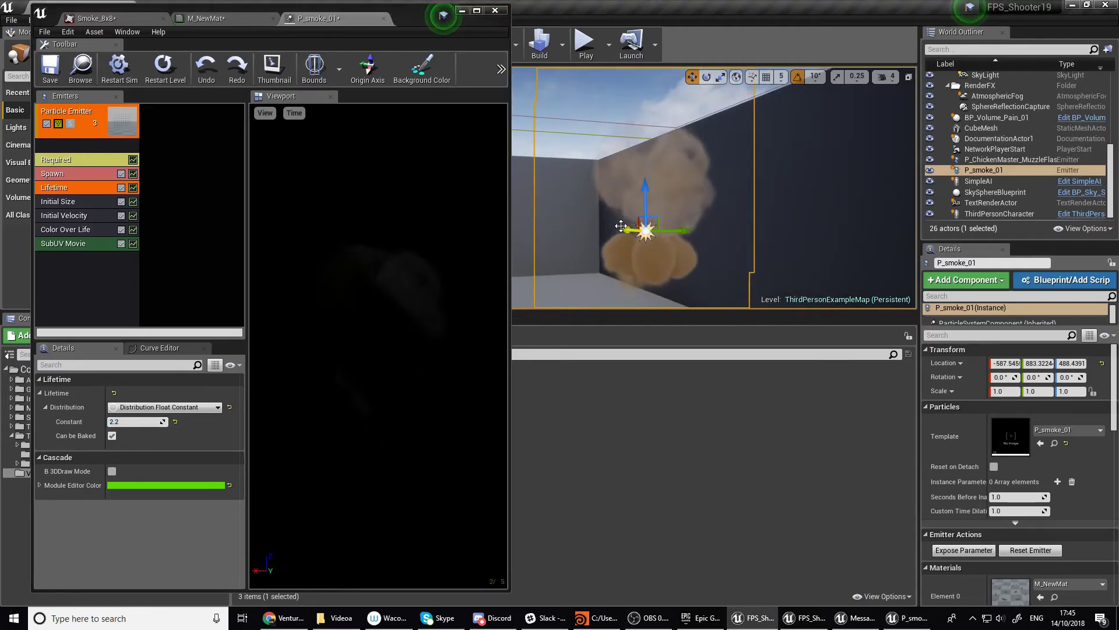
right_click(91, 272)
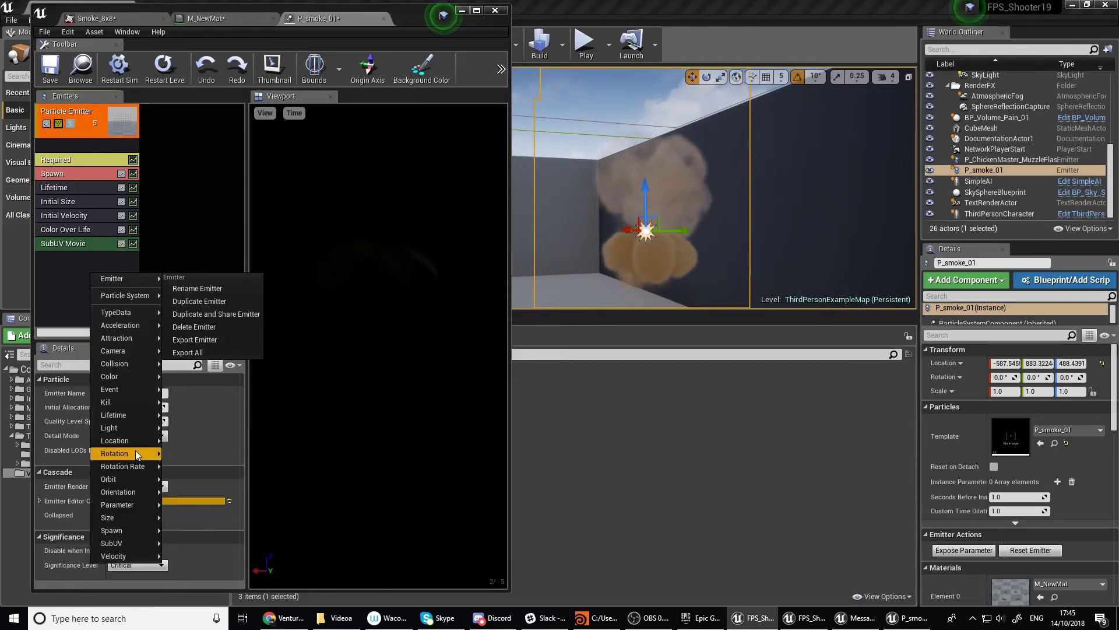
mouse_move(134, 440)
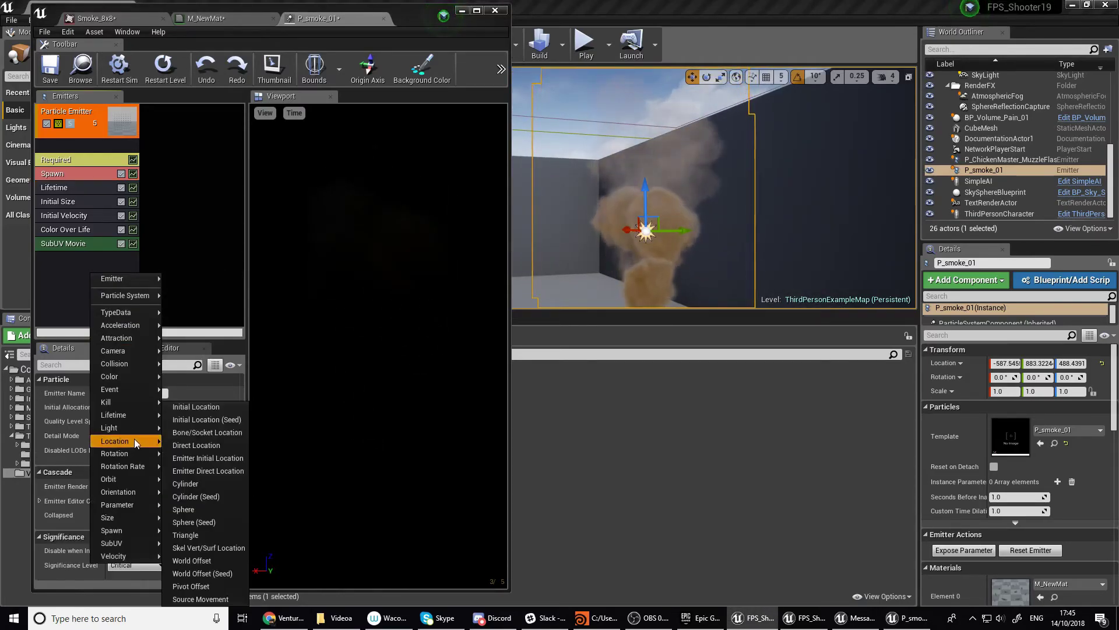
left_click(216, 484)
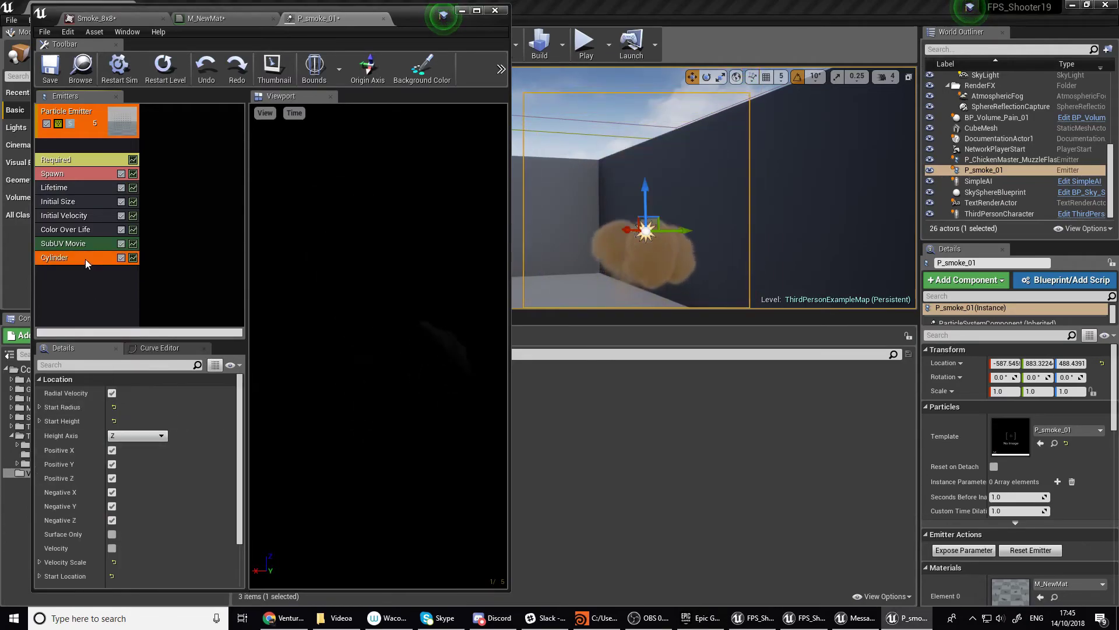
Set the Cylinder module's constant Start Radius to 200, after trying 100
left_click(63, 407)
left_click(45, 421)
left_click(126, 435)
type("100")
key("Return")
type("200")
key("Return")
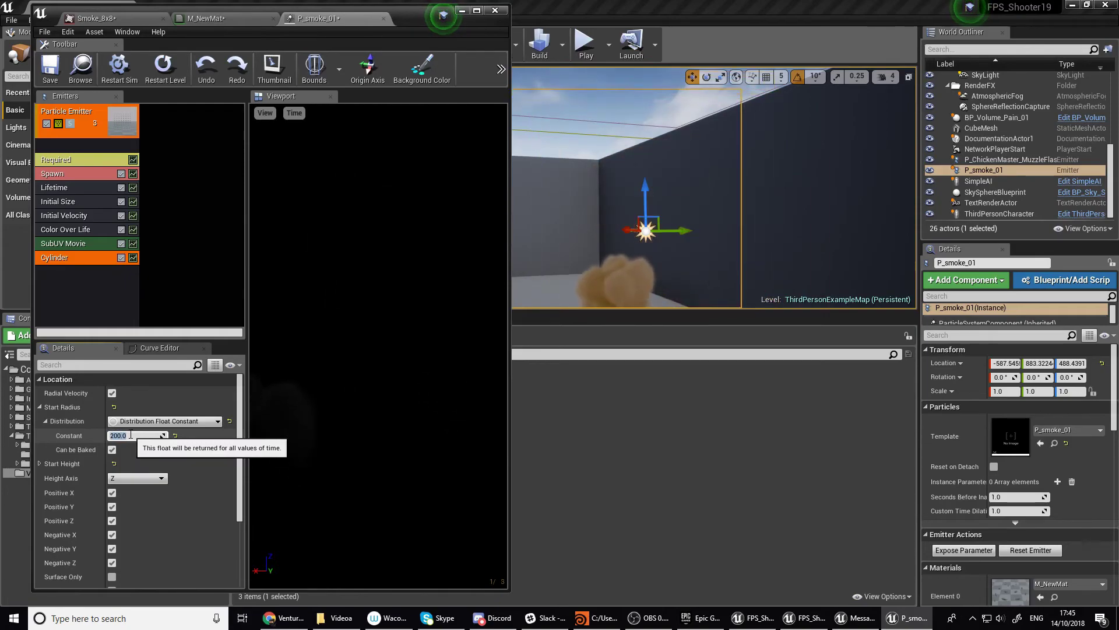
Set the constant spawn rate to 2.0 in the Spawn module
left_click(80, 187)
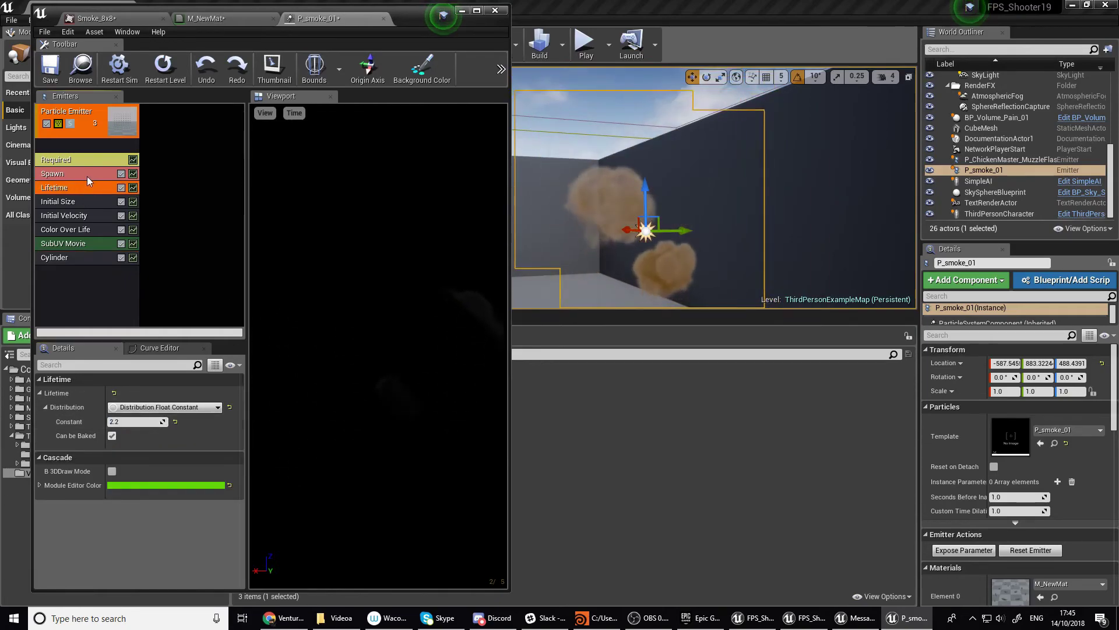
left_click(87, 175)
left_click(133, 420)
type("1")
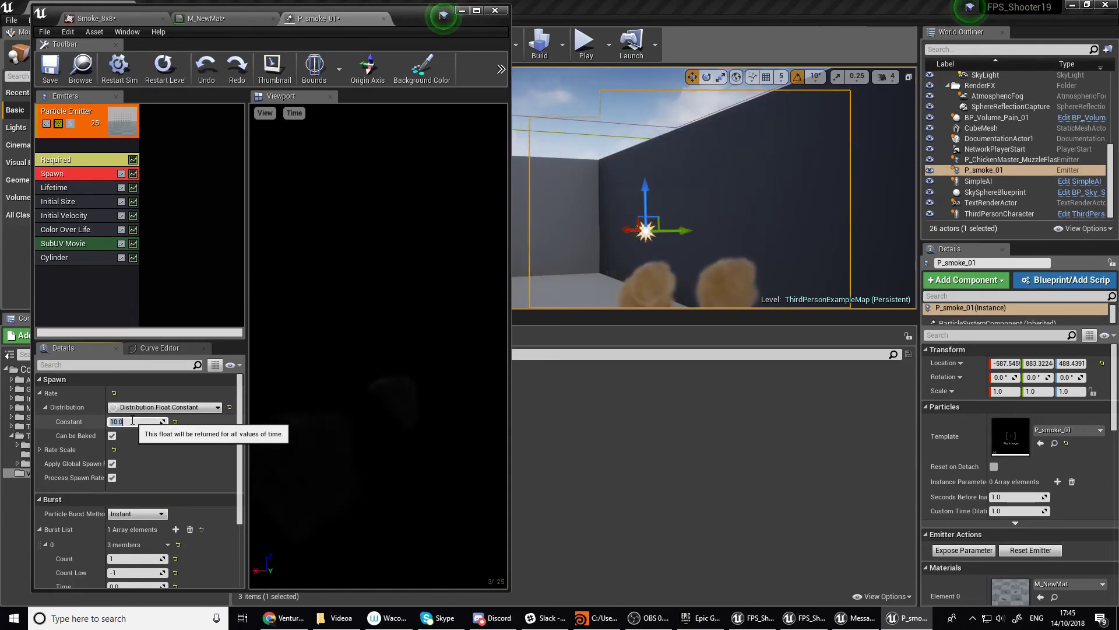
key("Return")
type("2")
key("Return")
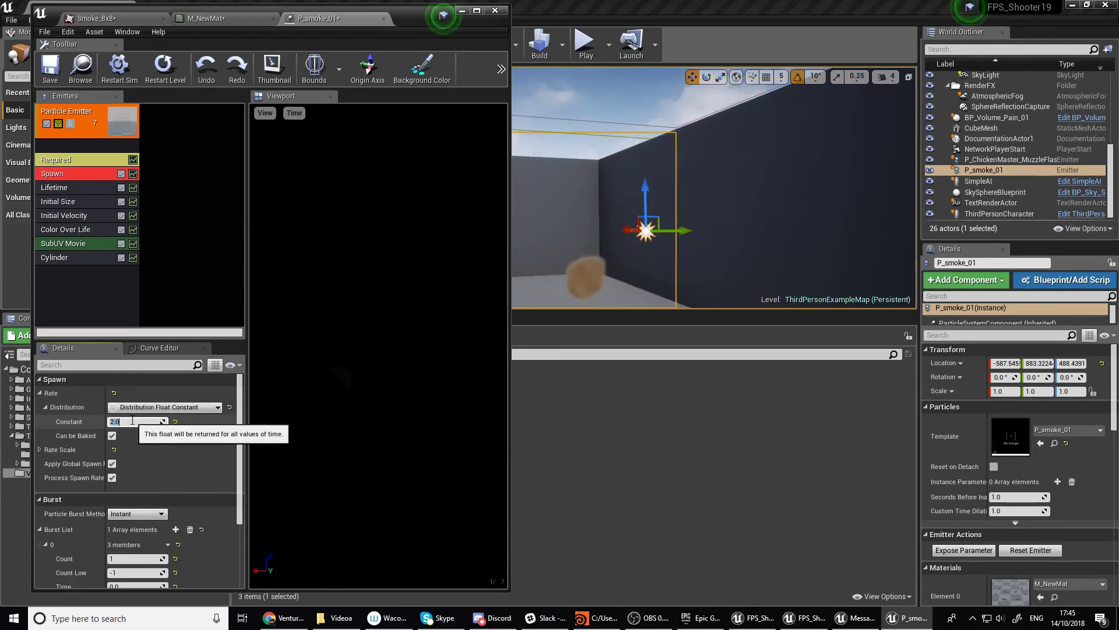
Deselect the smoke emitter by selecting the sky sphere, and examine the smoke in the level without its selection tint
right_click_drag(554, 174, 528, 187)
left_click(527, 123)
mouse_move(758, 215)
right_mouse_down()
mouse_move(728, 211)
mouse_move(775, 204)
right_mouse_up()
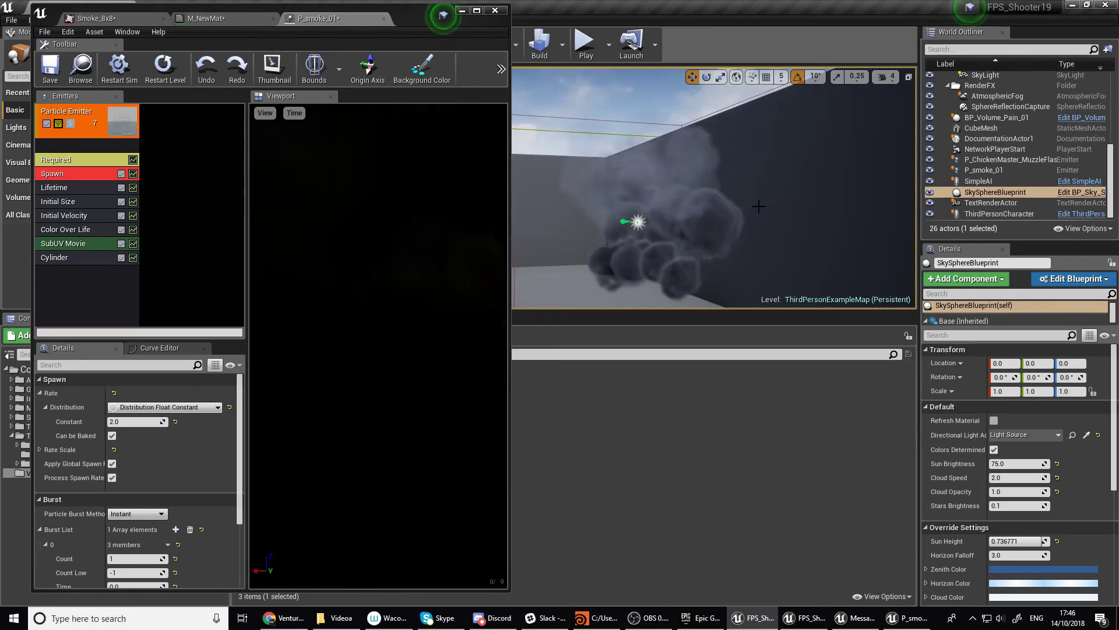
right_click_drag(776, 204, 788, 242)
Switch to Houdini, show the 3D scene view and reopen the img1 compositing network
left_click(601, 617)
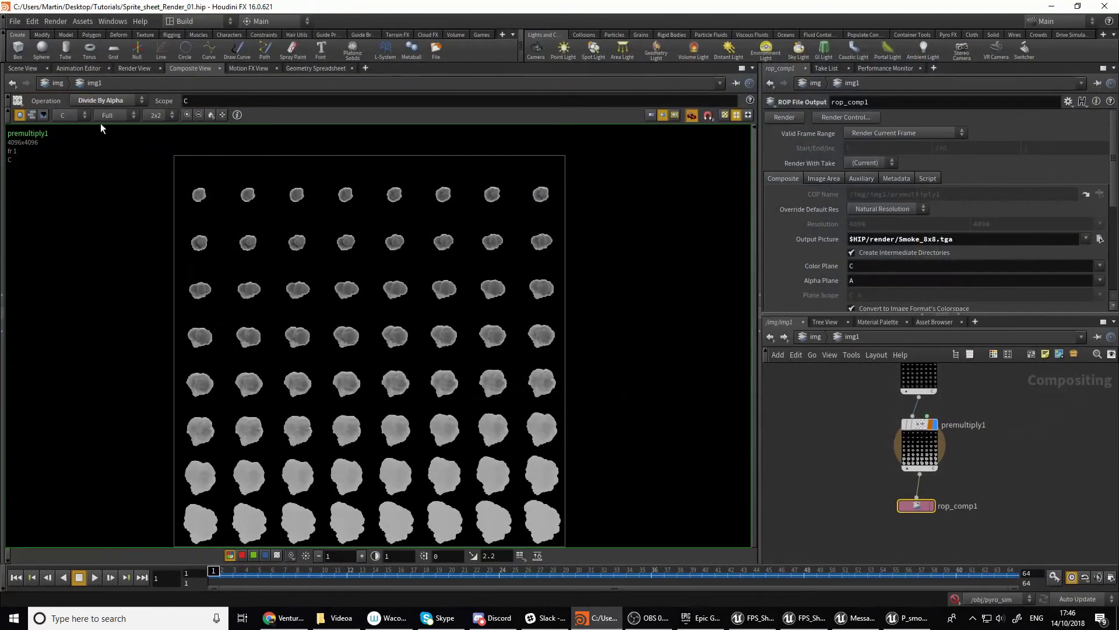
left_click(44, 68)
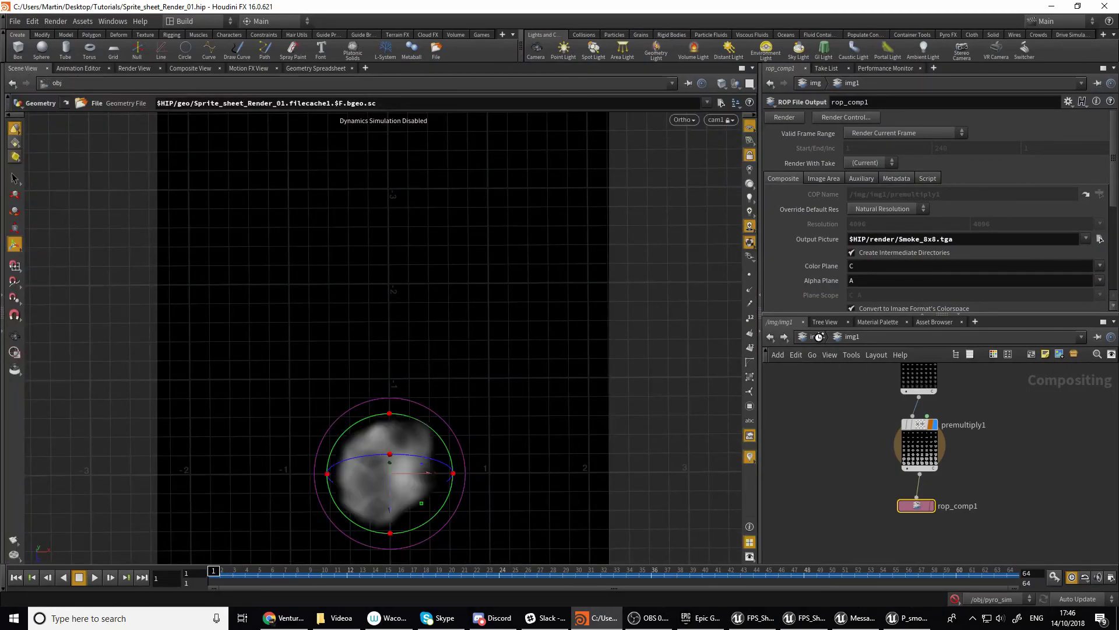
left_click(815, 336)
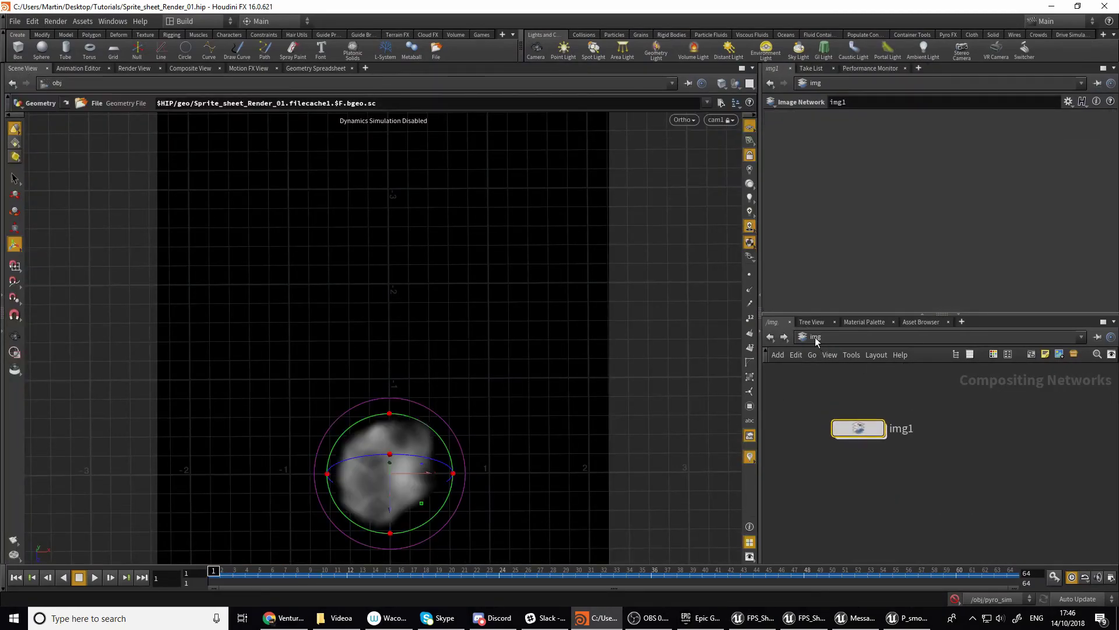
left_click(815, 337)
left_click(841, 366)
double_click(881, 427)
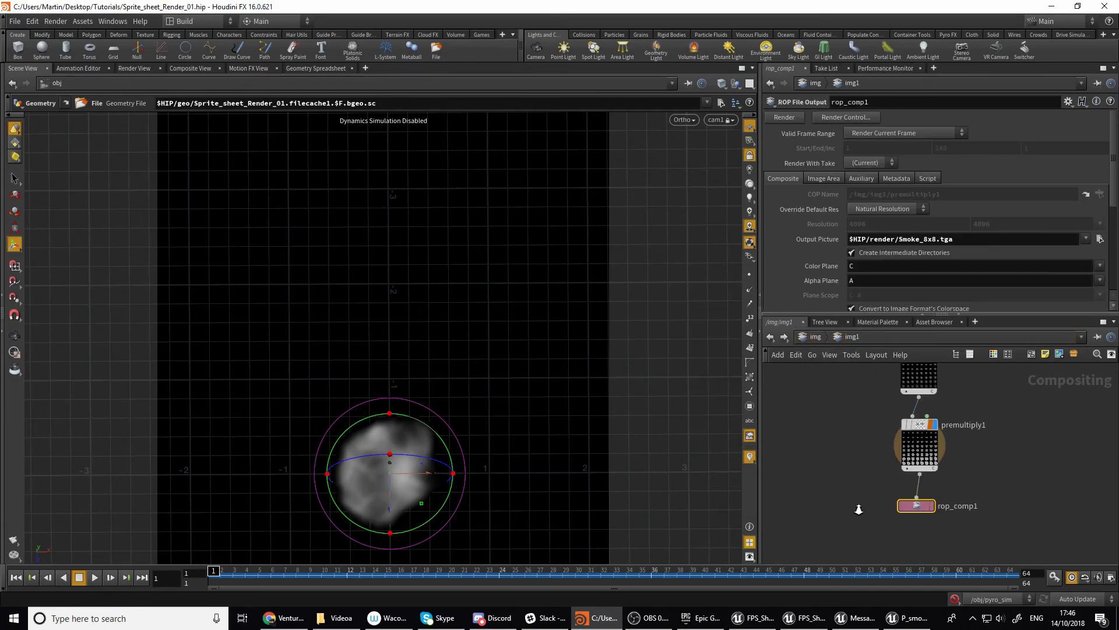
scroll(862, 513, "down", 2)
key("Tab")
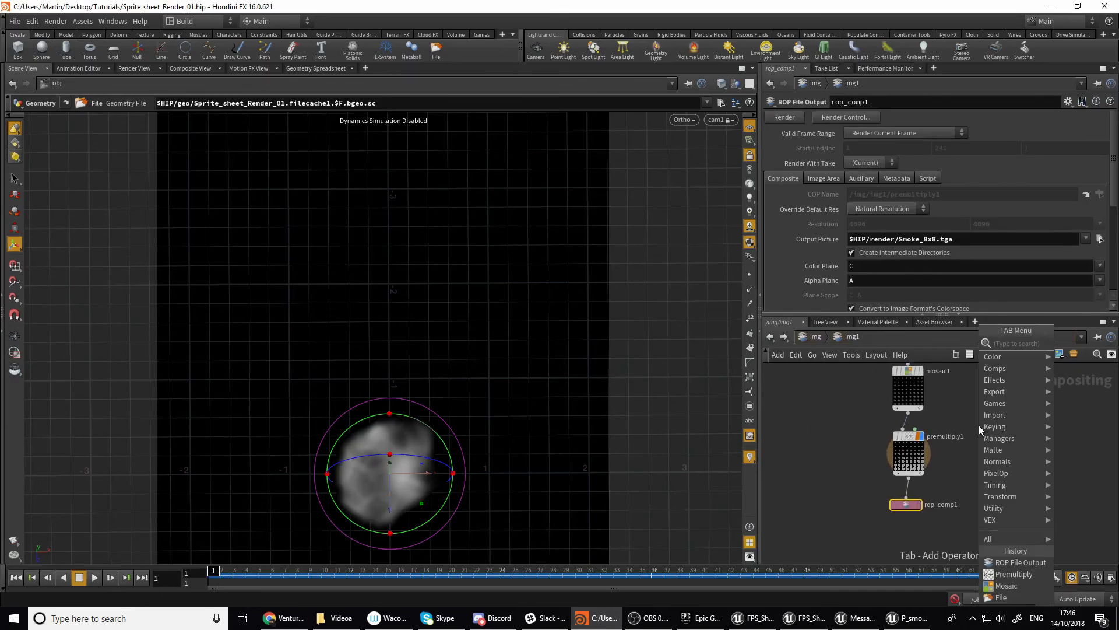
type("brig")
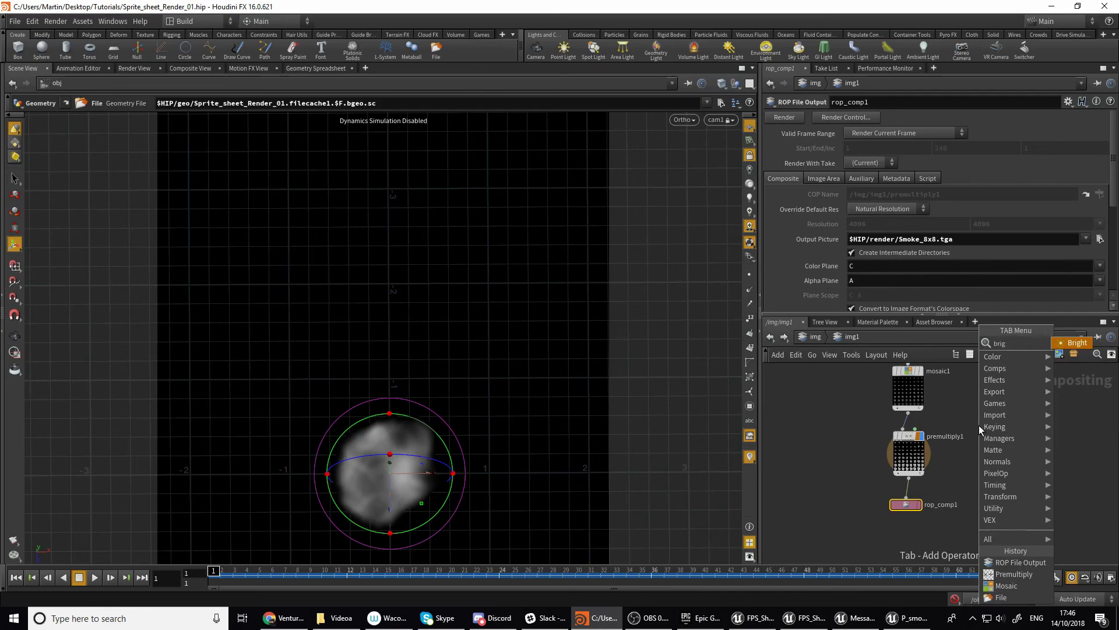
key("BackSpace")
key("BackSpace")
key("BackSpace")
key("Down")
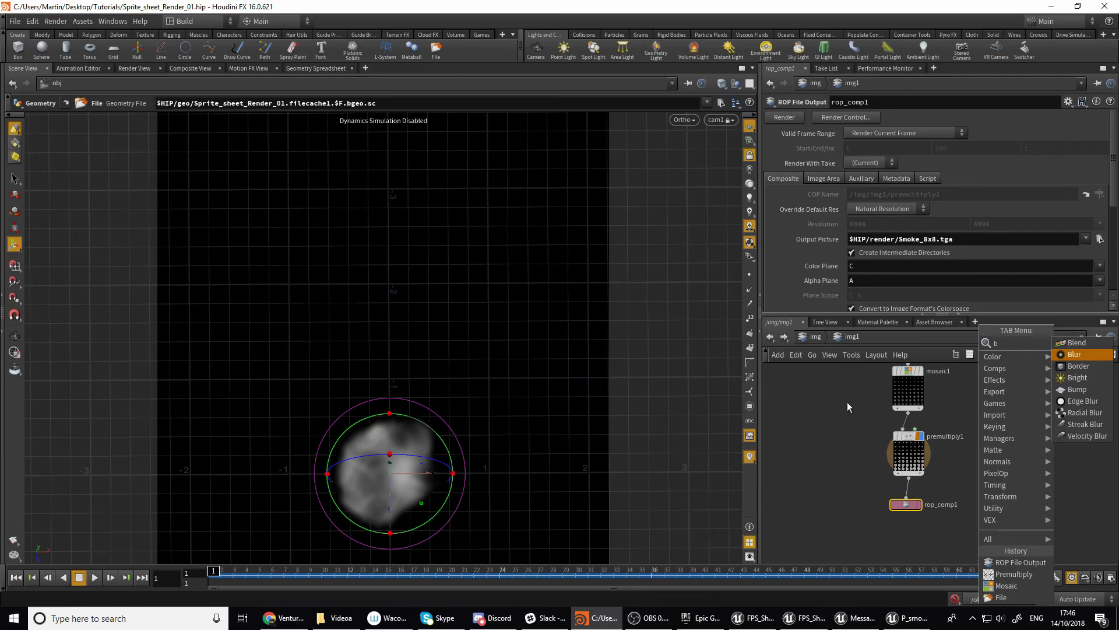
key("Escape")
Add a Levels node beside the premultiply1 node and delete it again
key("Tab")
mouse_move(885, 358)
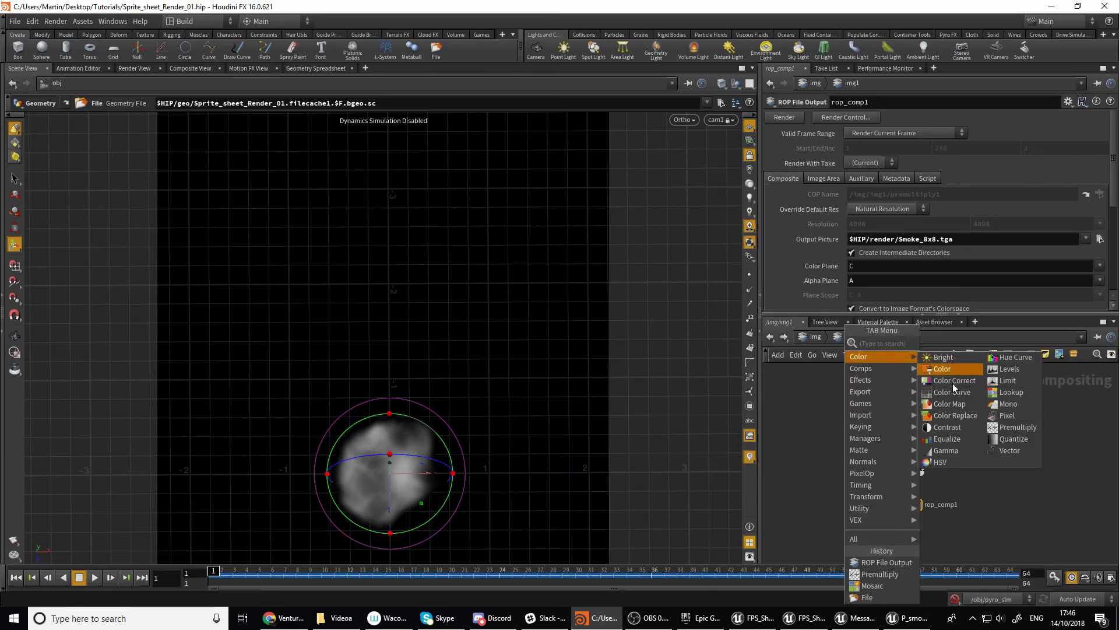
left_click(1007, 369)
left_click(842, 426)
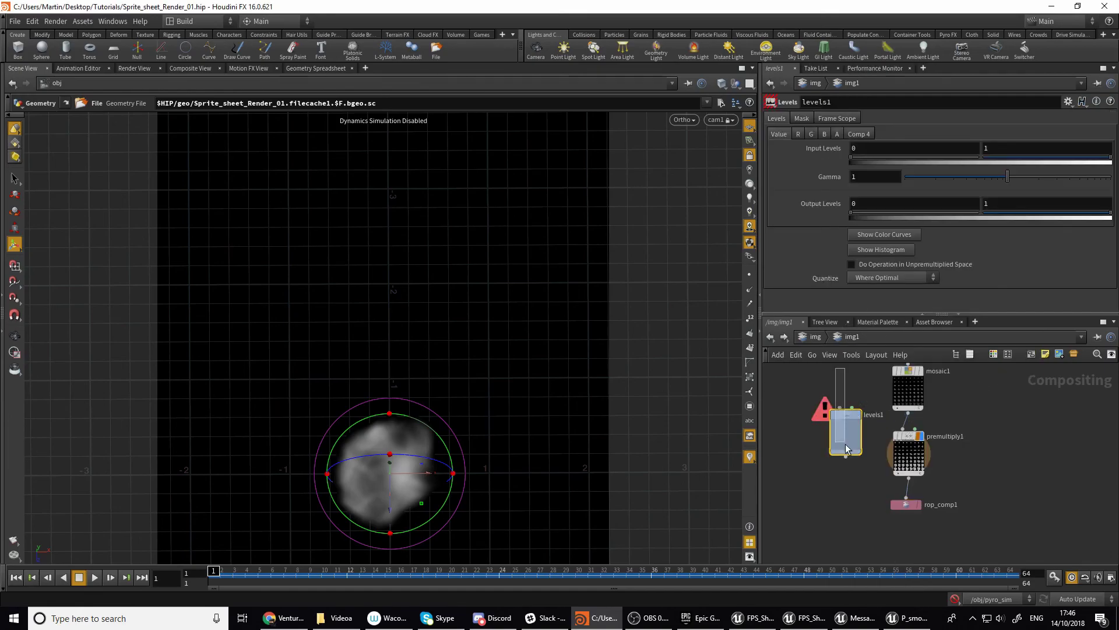
key("Delete")
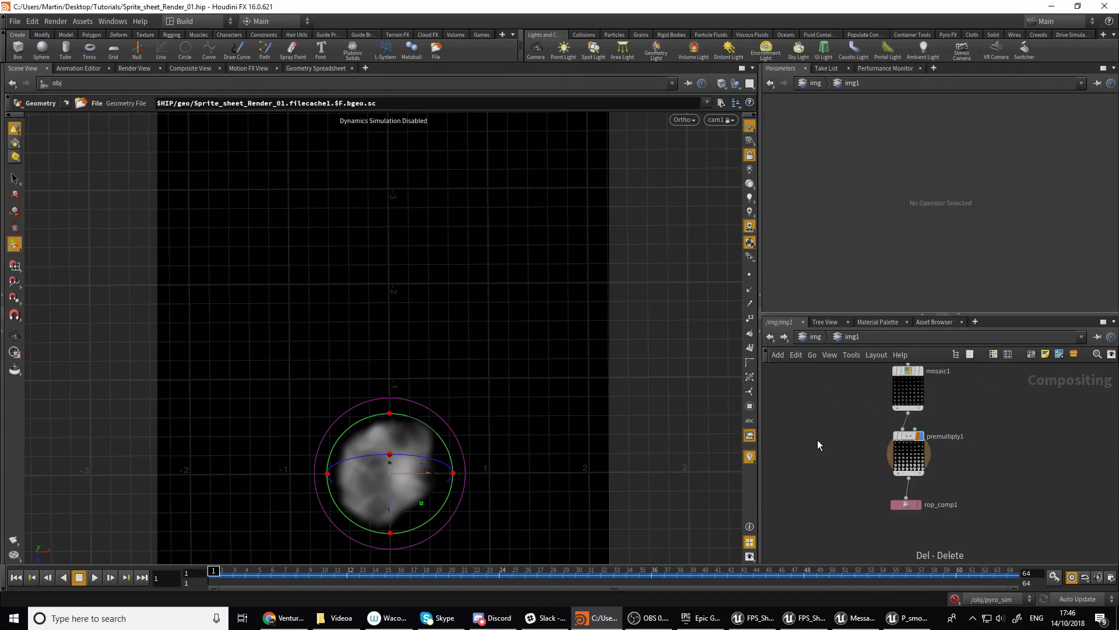